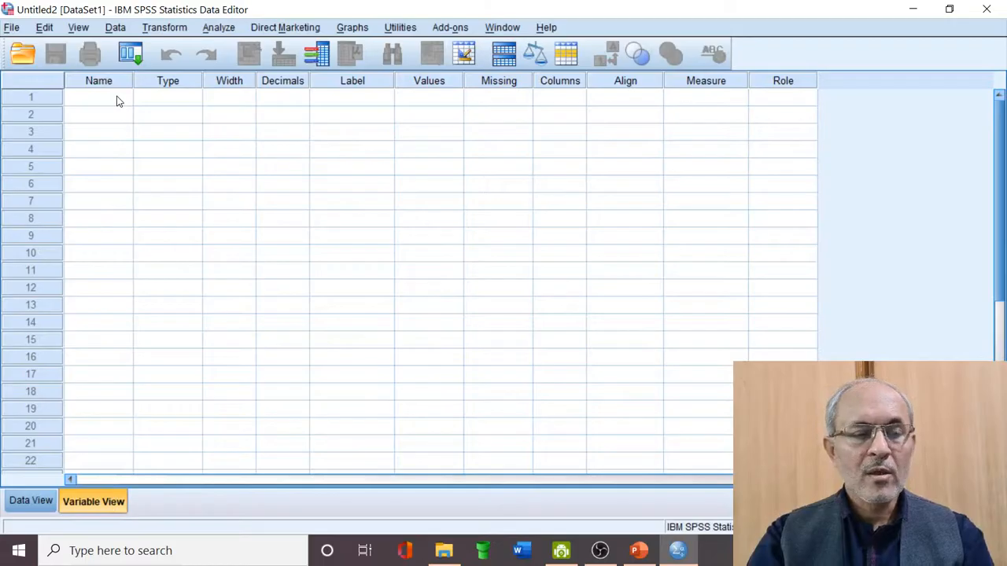
Define the first variable with the name id and keep its type as Numeric
click(118, 101)
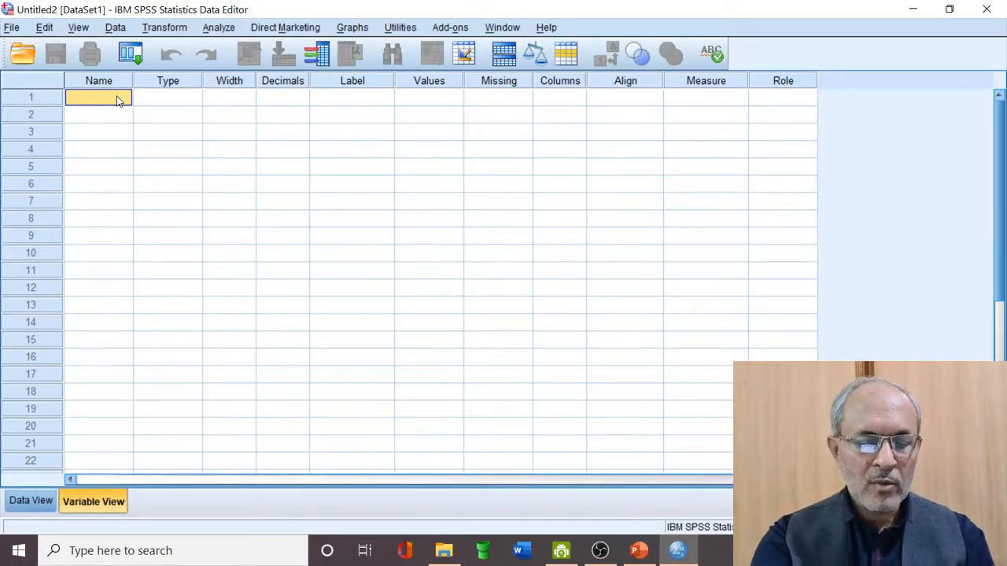
double_click(117, 97)
text(id)
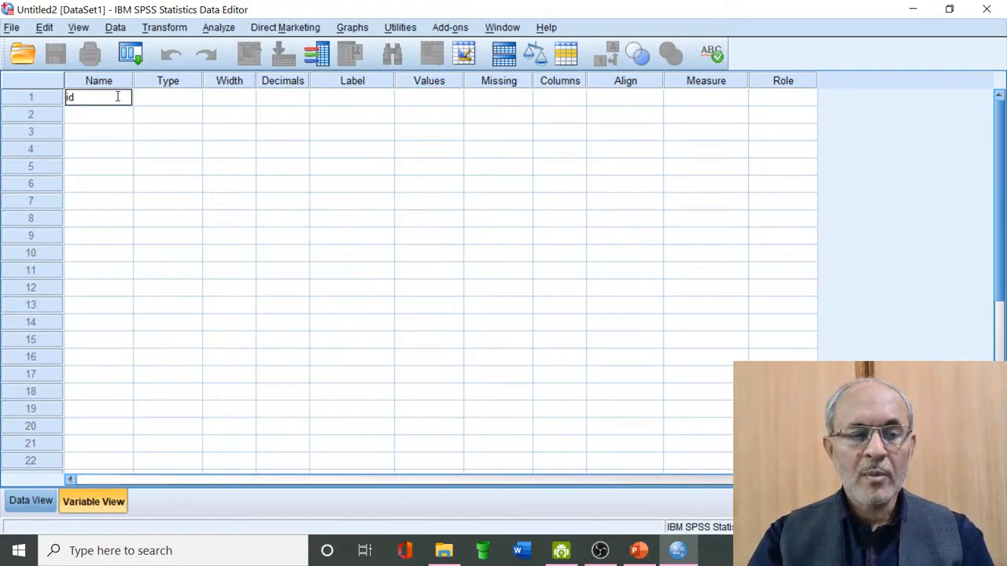
click(161, 97)
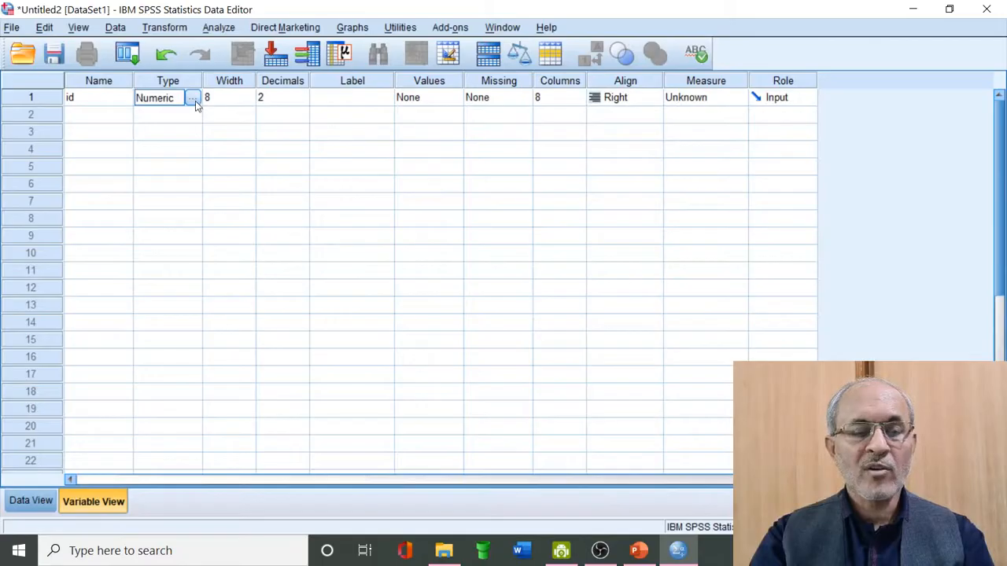
click(195, 100)
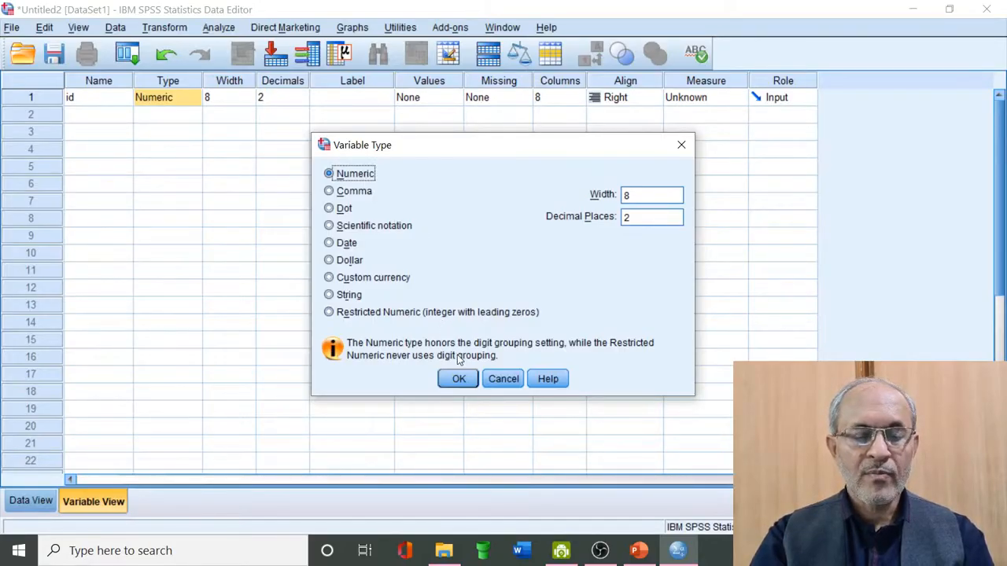
click(460, 379)
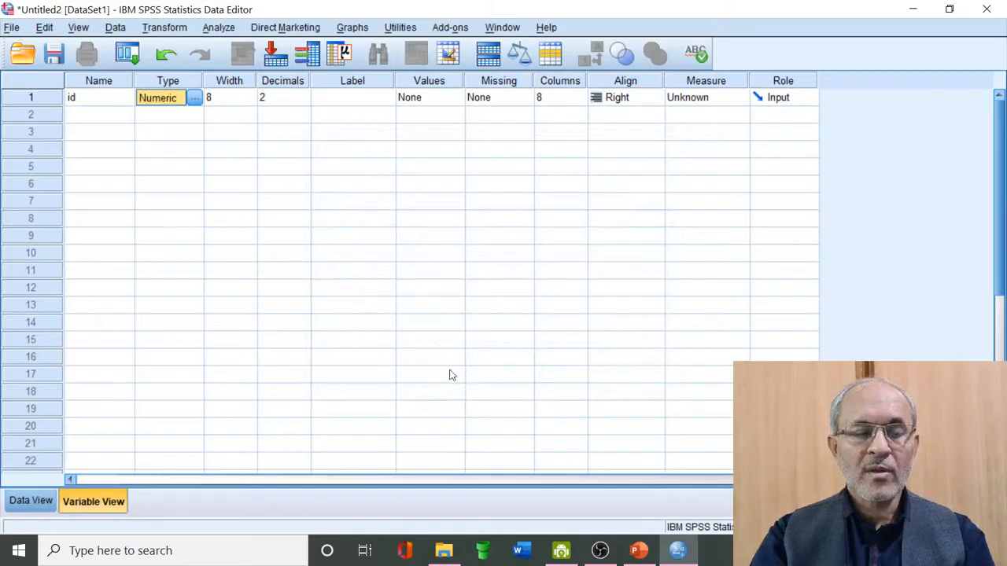
Set the id variable's width to 4 and its decimals to 0
click(246, 104)
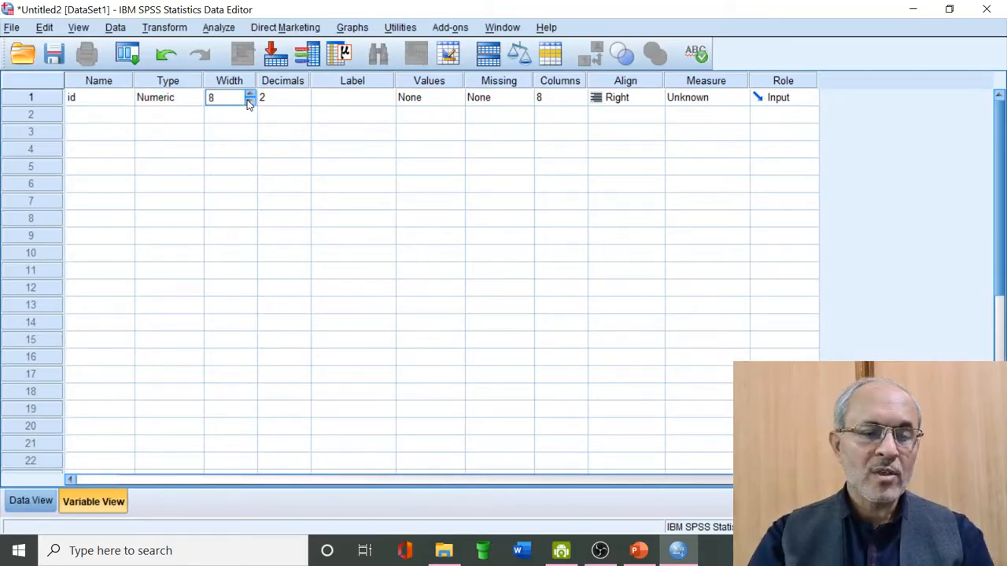
click(249, 100)
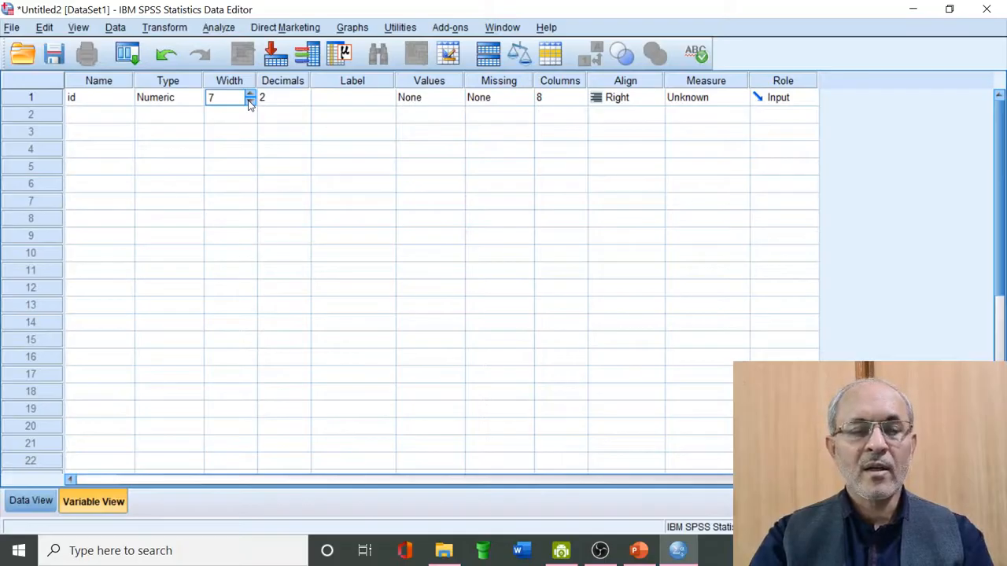
click(249, 100)
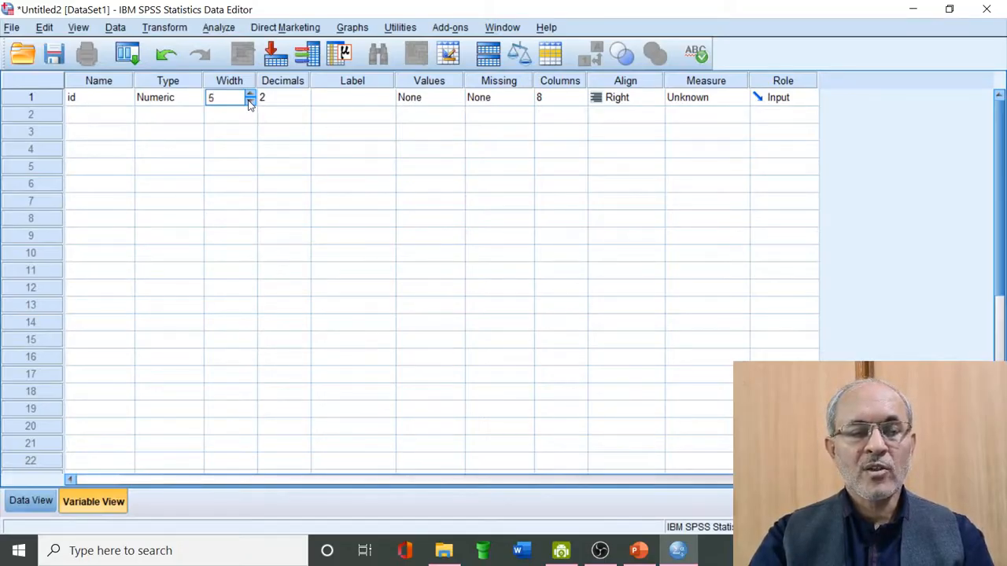
click(249, 100)
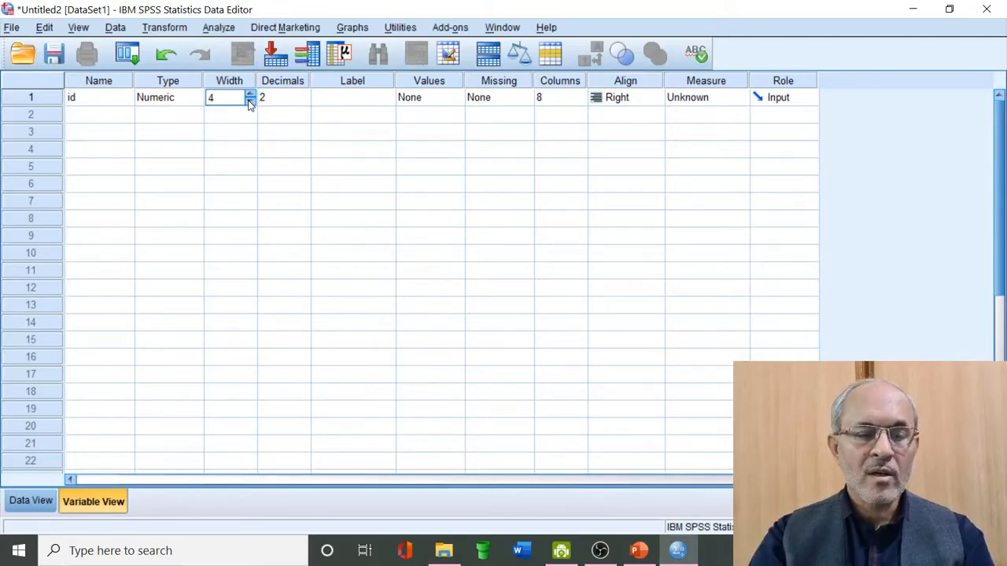
click(271, 99)
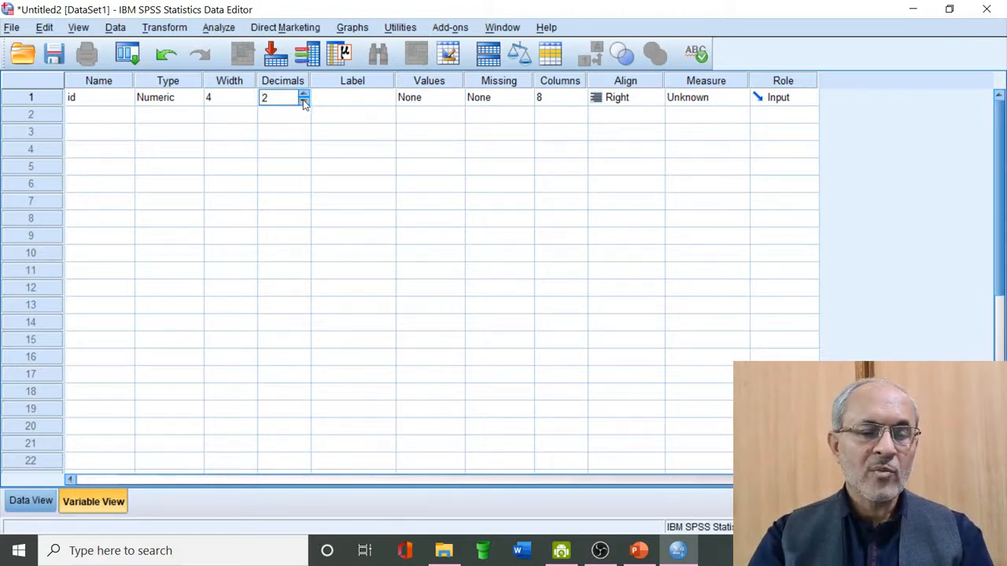
click(303, 102)
click(304, 101)
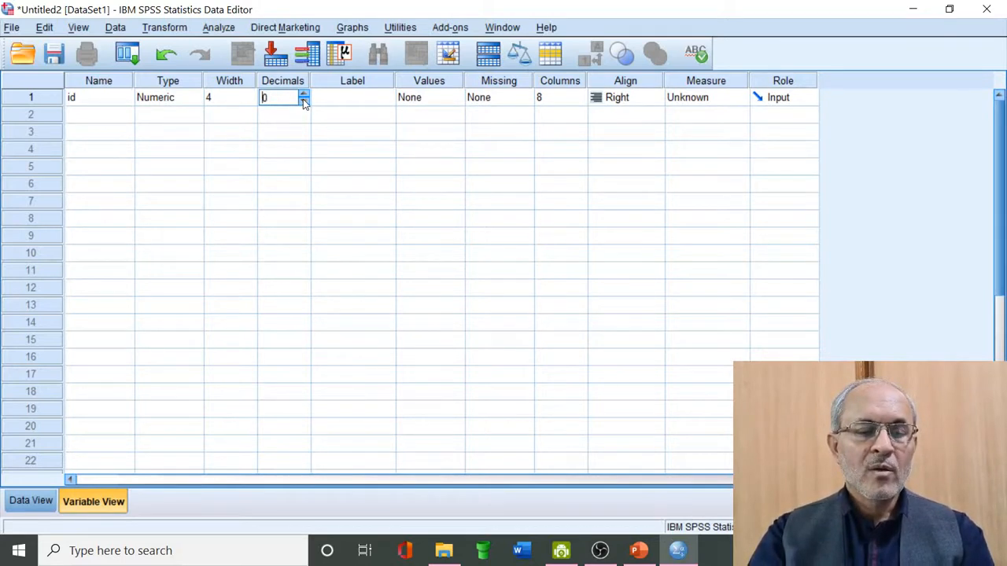
Give the id variable the label "Student's ID"
click(337, 99)
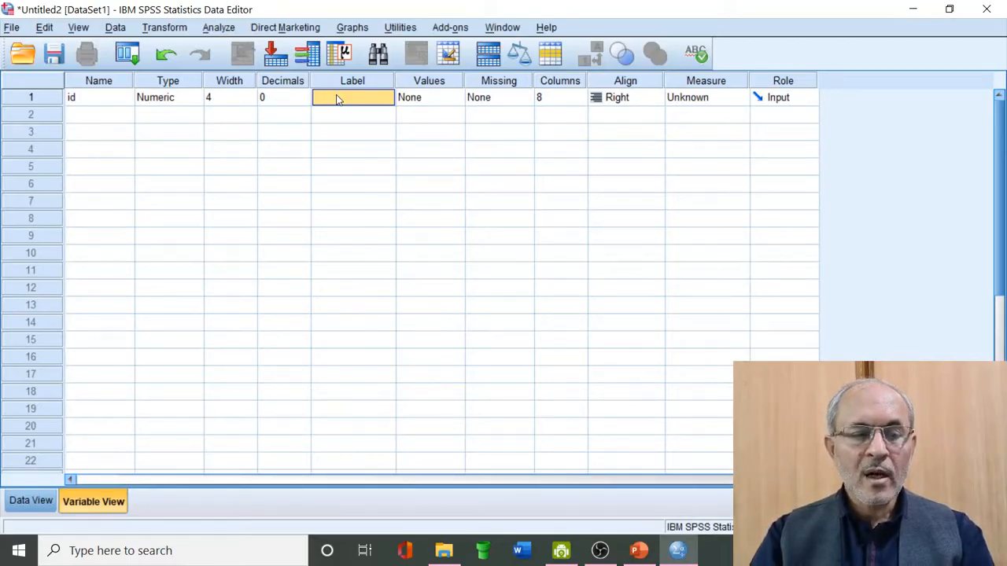
text(Student)
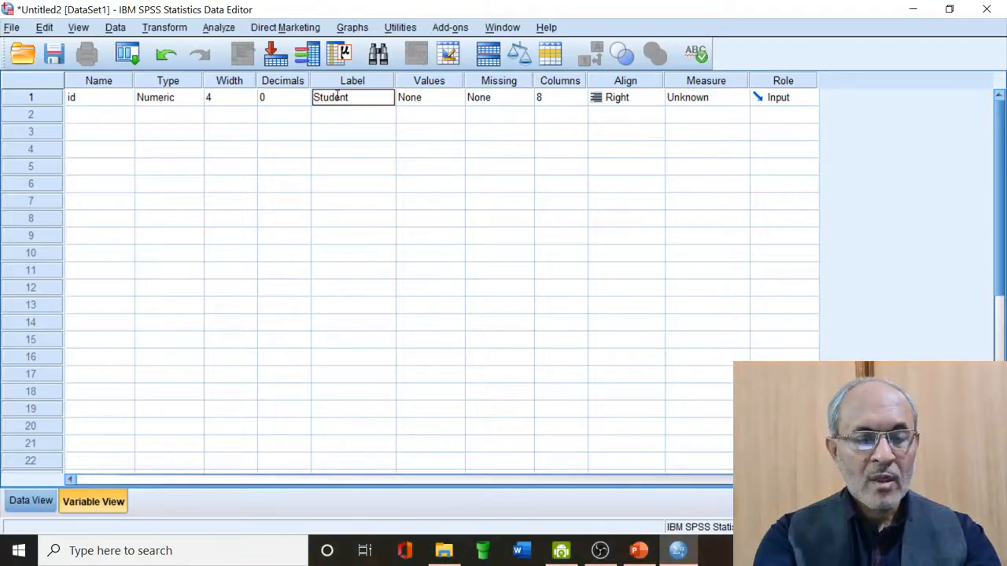
text('s)
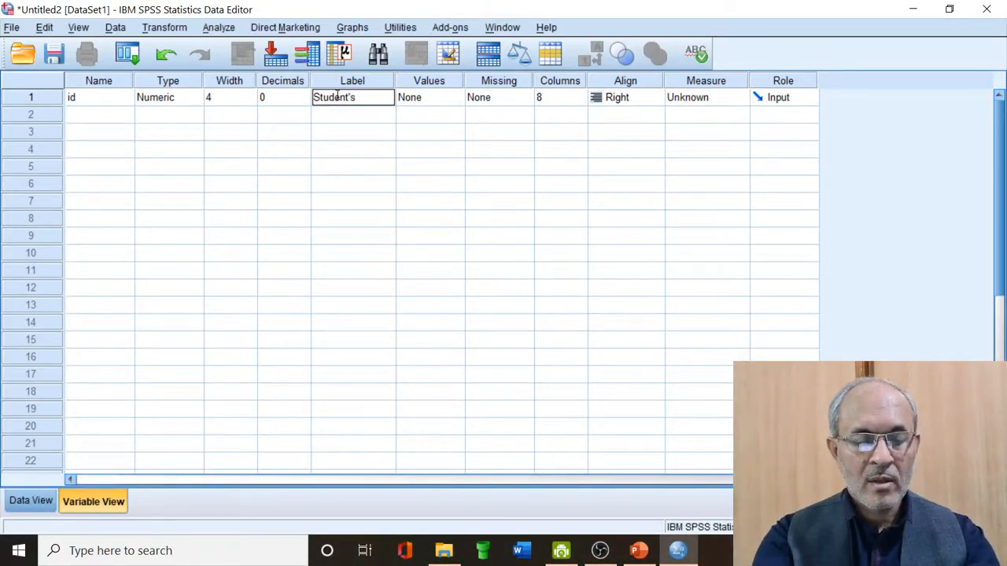
text( I)
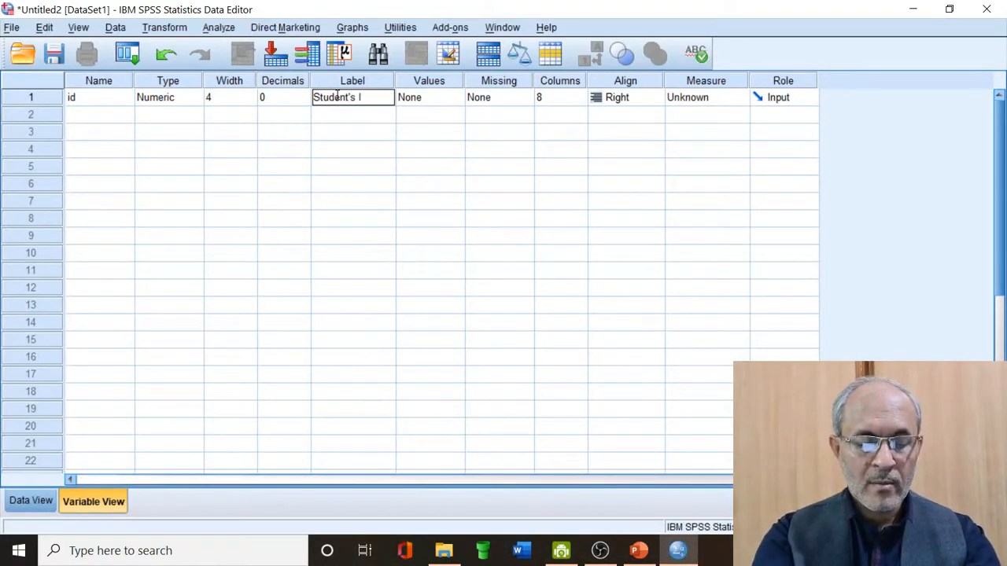
text(D)
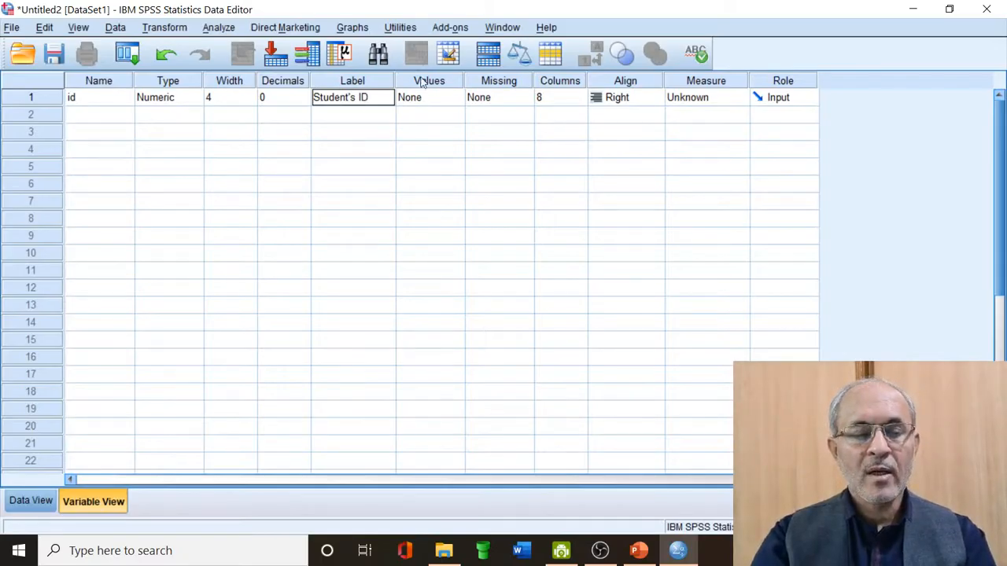
click(438, 103)
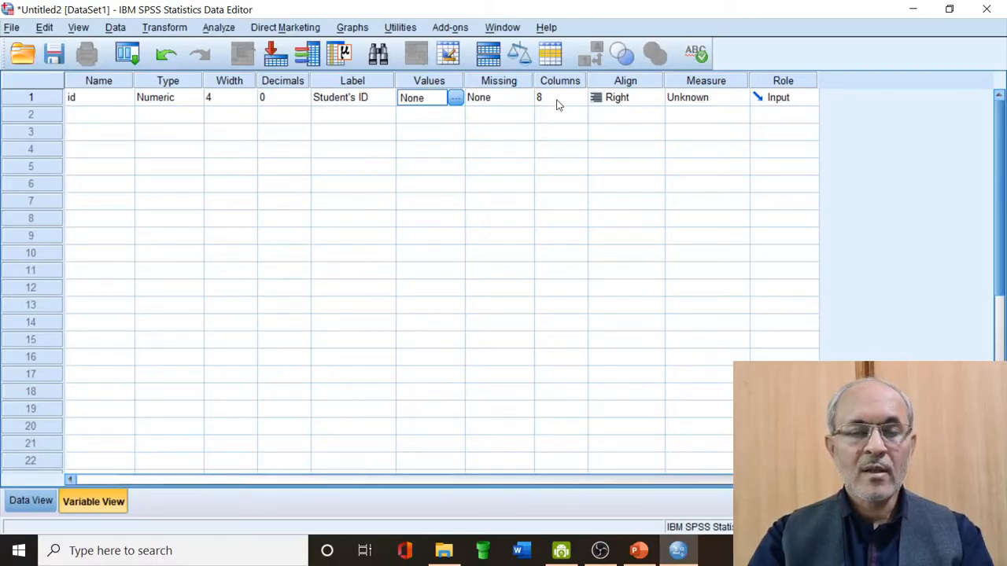
Set the id variable's alignment to Center and its measurement level to Nominal
click(618, 97)
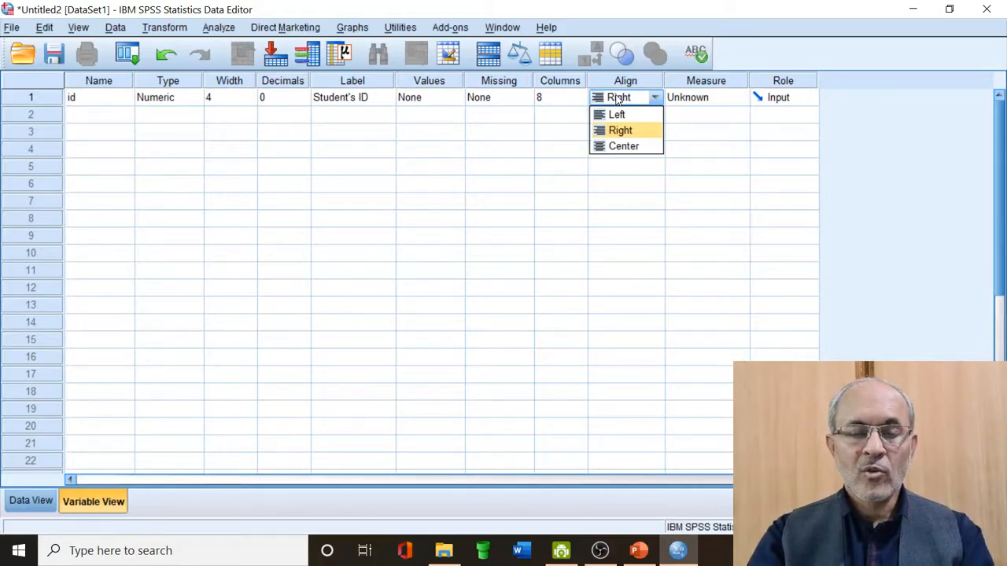
click(627, 147)
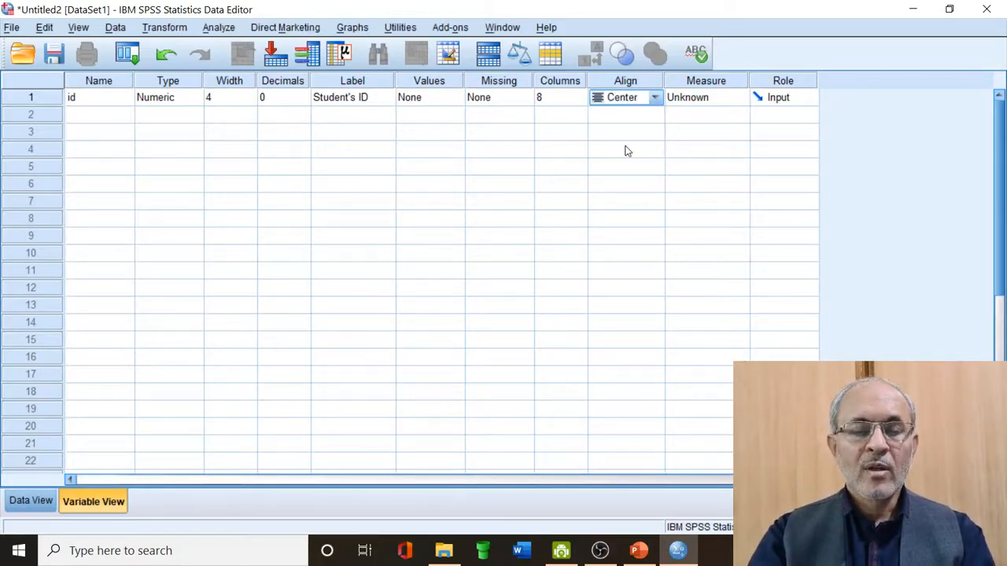
click(721, 98)
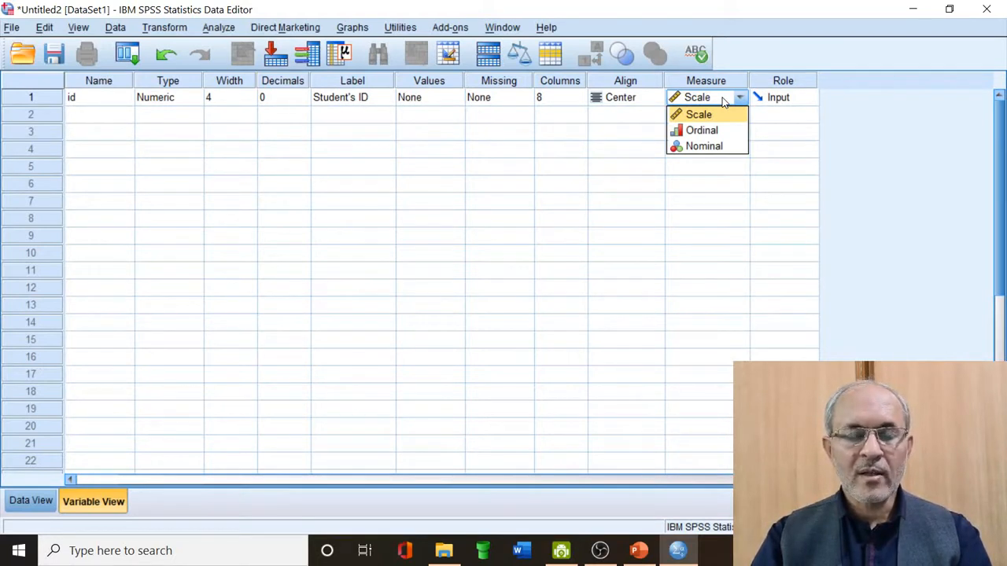
click(718, 147)
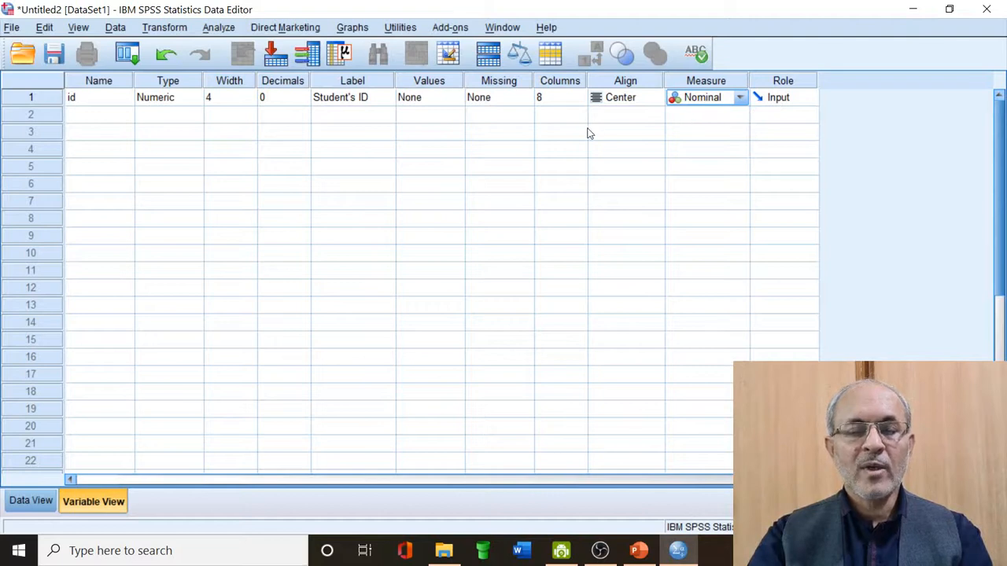
Create a second variable in row 2 with the name Gender
click(103, 116)
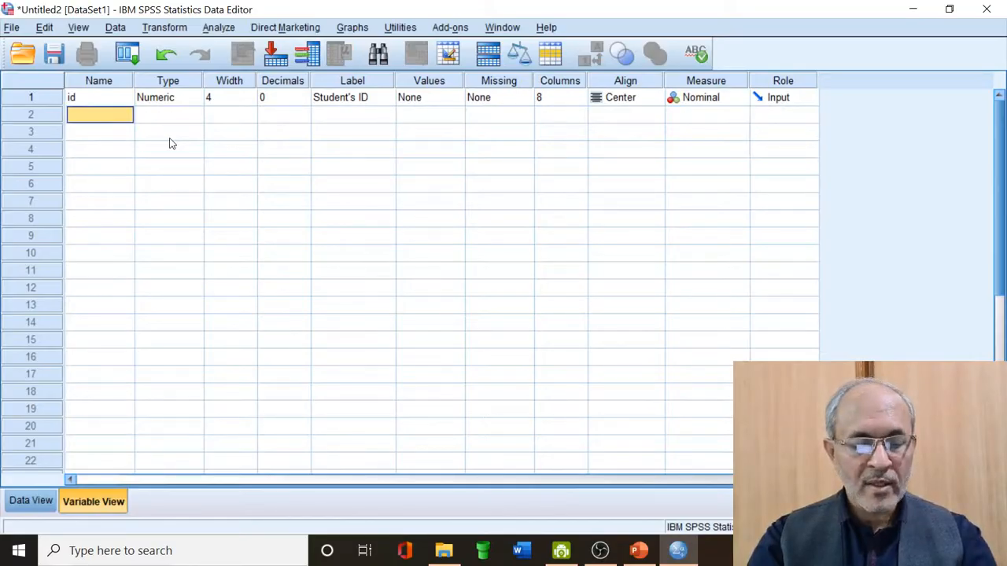
text(Ge)
key(BackSpace)
key(BackSpace)
text(G)
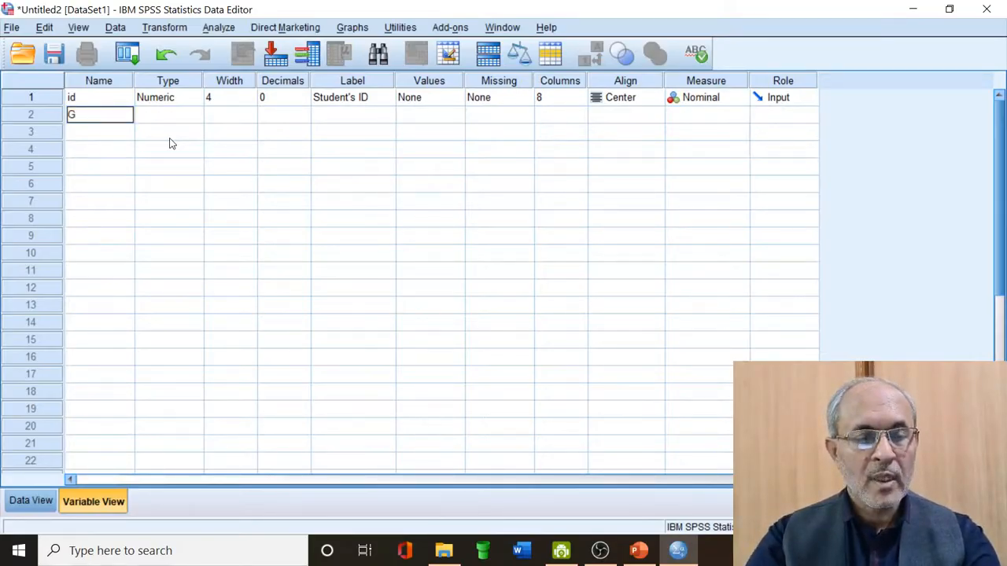
text(ender)
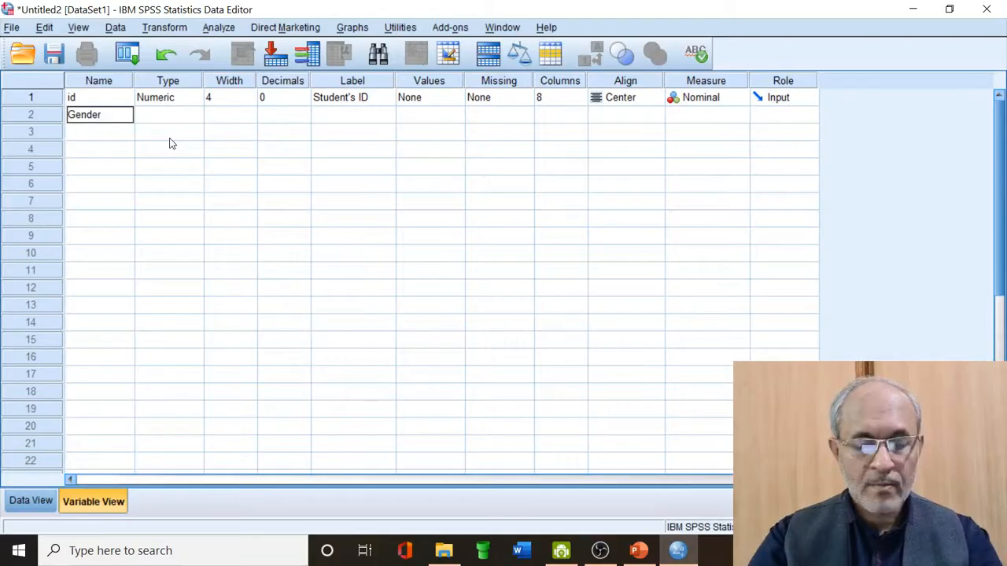
key(Tab)
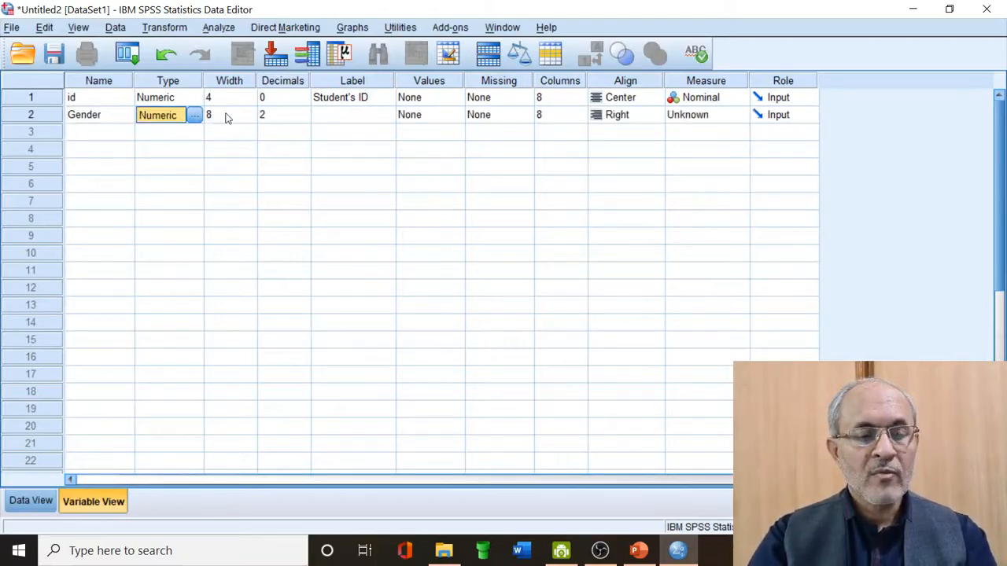
Set the Gender variable's decimals to 0 and give it the label "Student's gender"
click(273, 119)
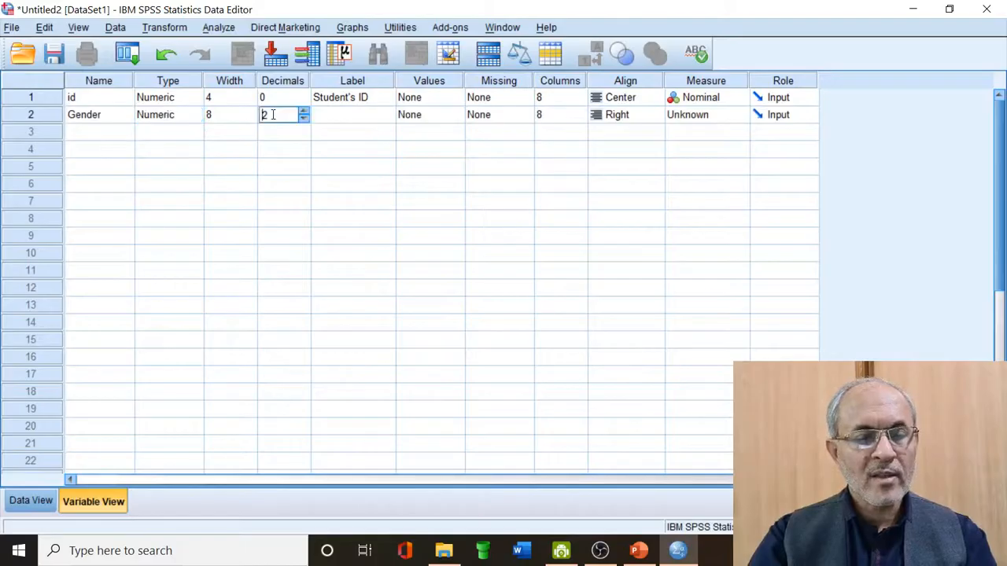
double_click(303, 120)
key(Tab)
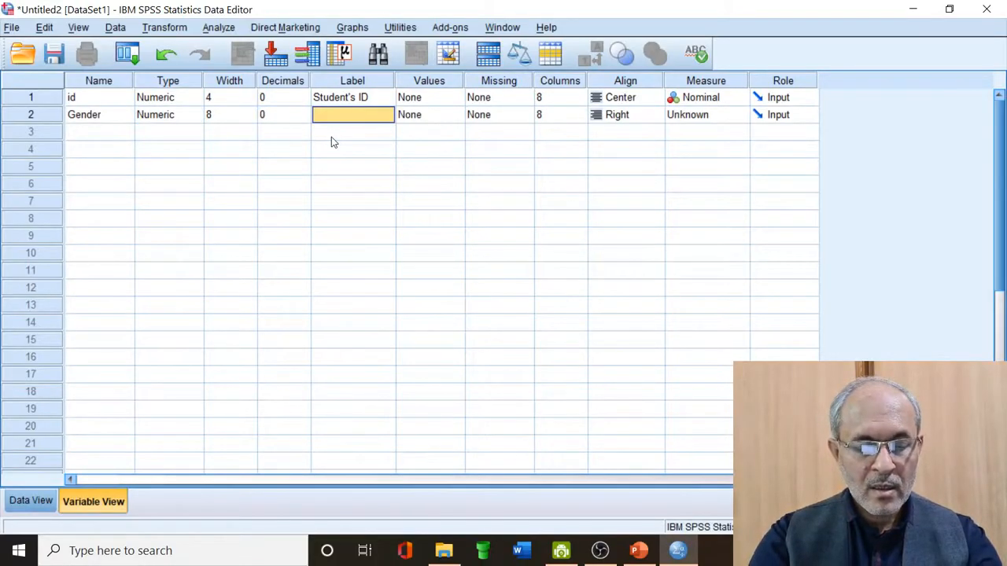
text(Student's)
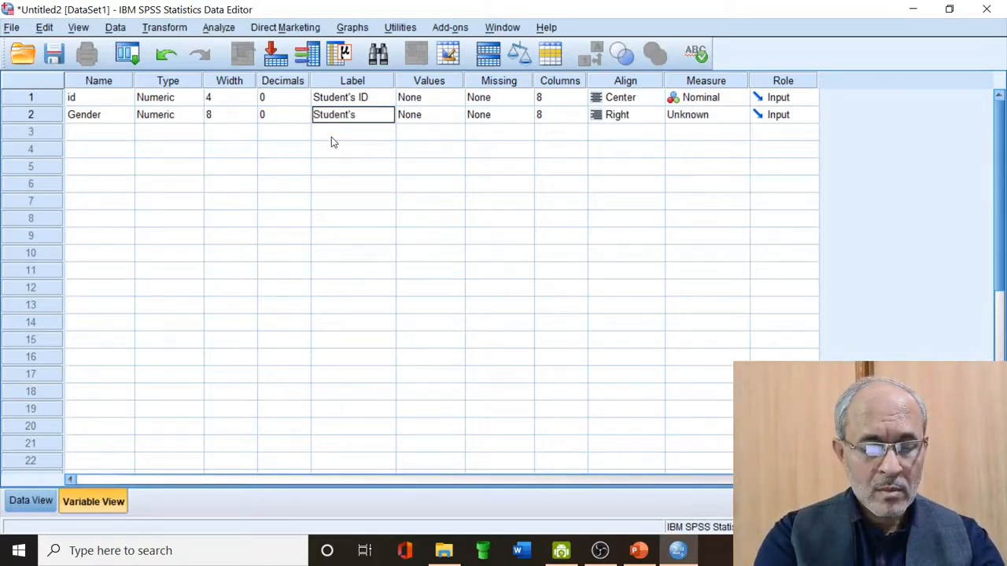
text( gender)
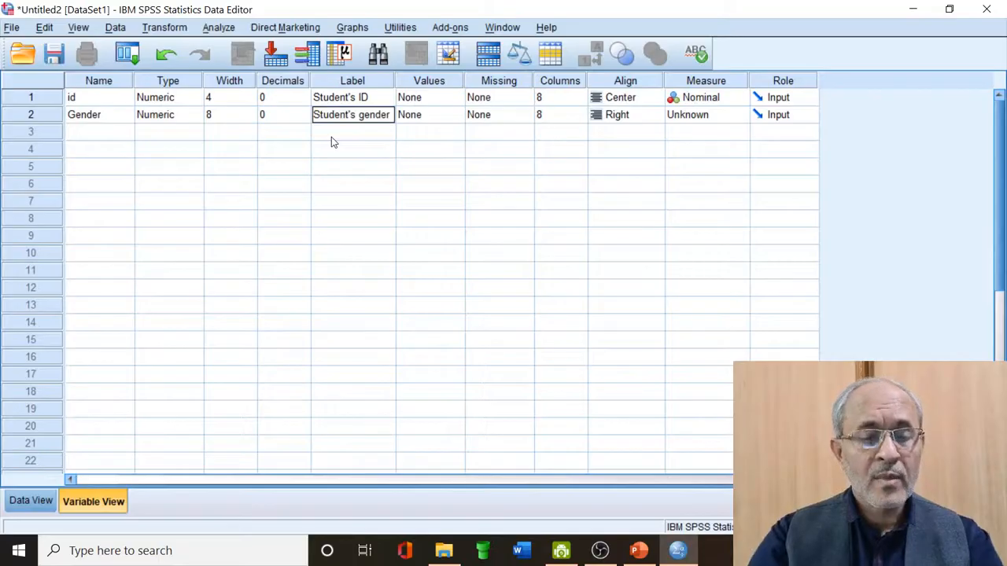
Add a value label to the Gender variable that codes 1 as Male
click(419, 116)
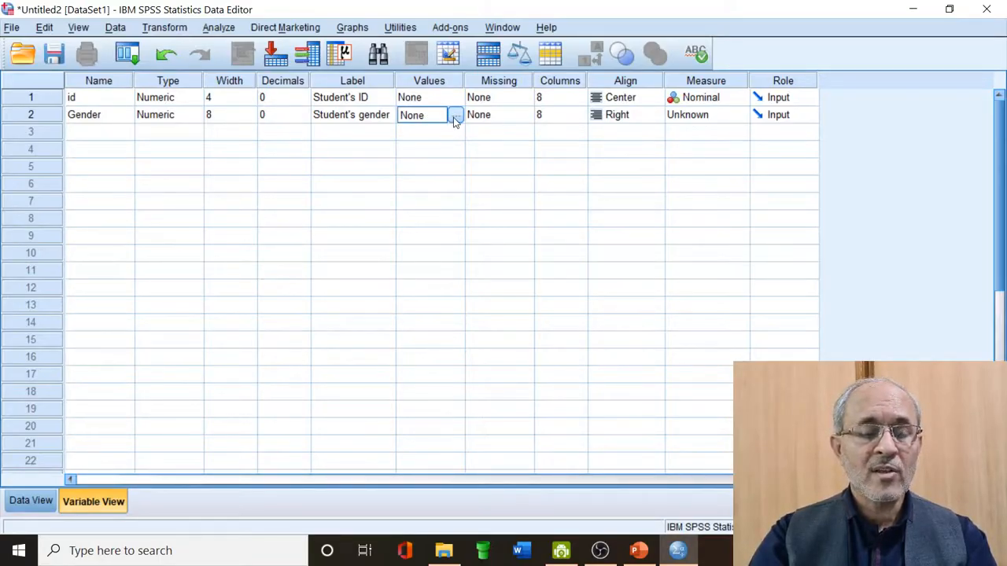
click(455, 116)
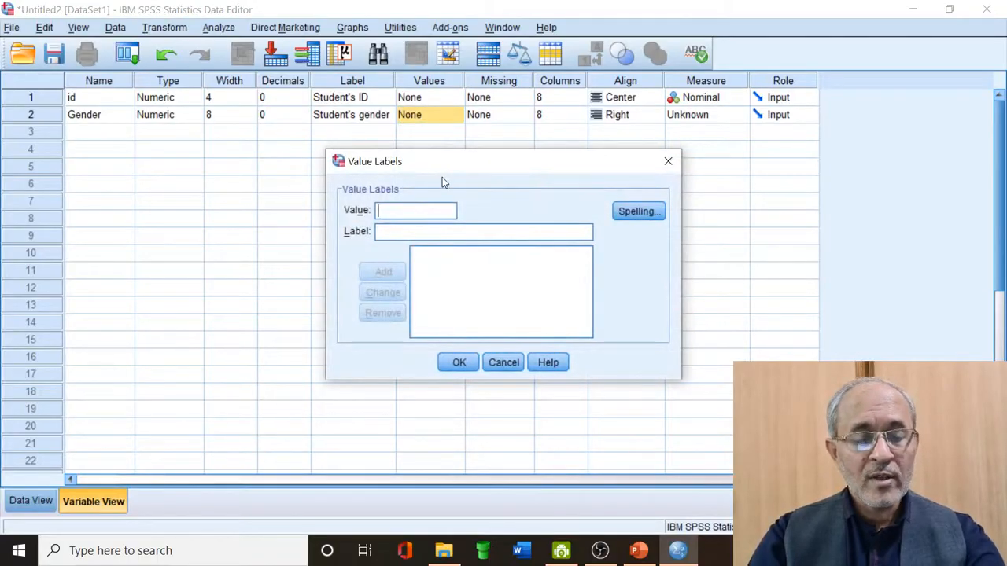
text(1)
click(427, 231)
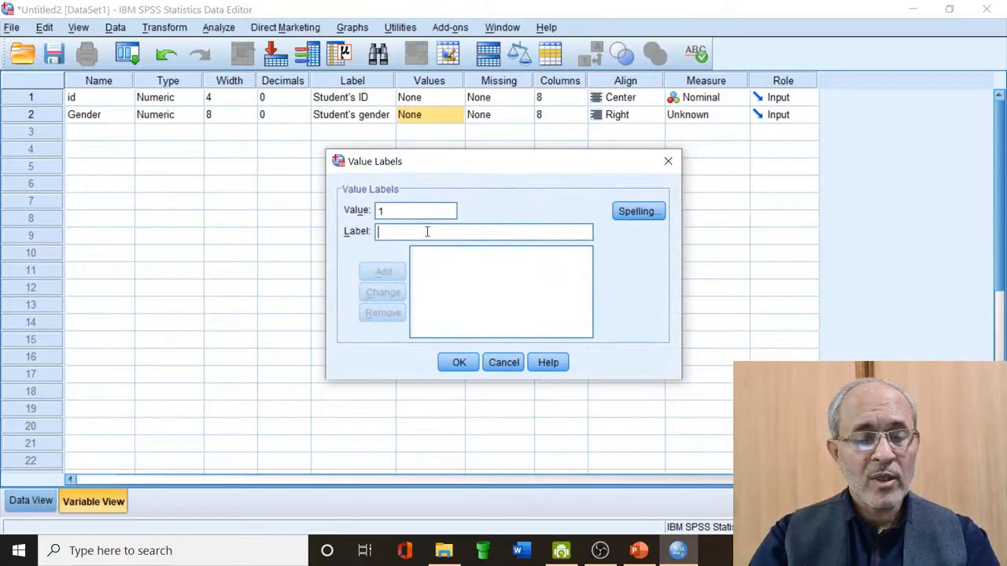
text(Male)
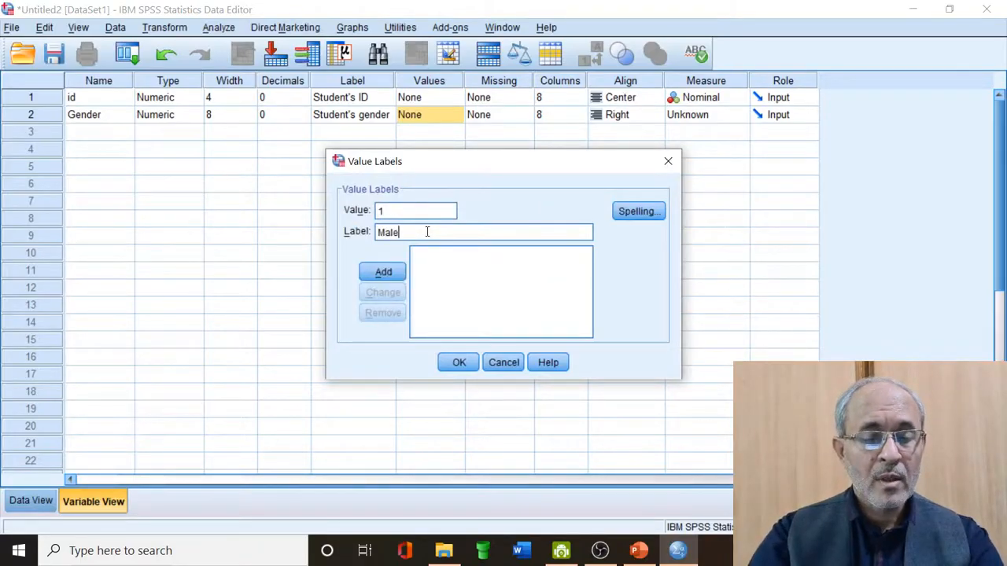
click(394, 274)
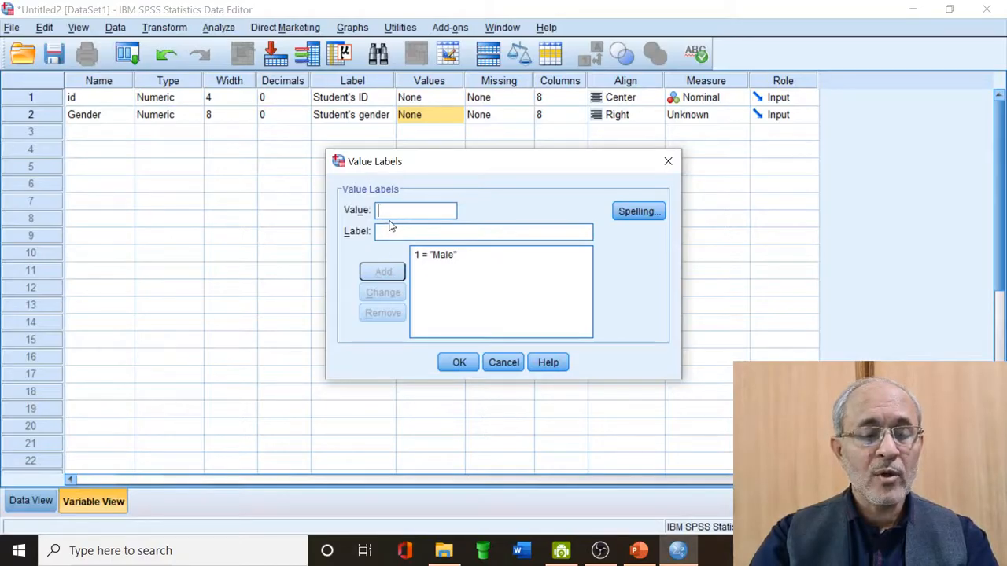
Add a value label coding 2 as Female to the Gender variable and set its measurement level to Nominal
text(2)
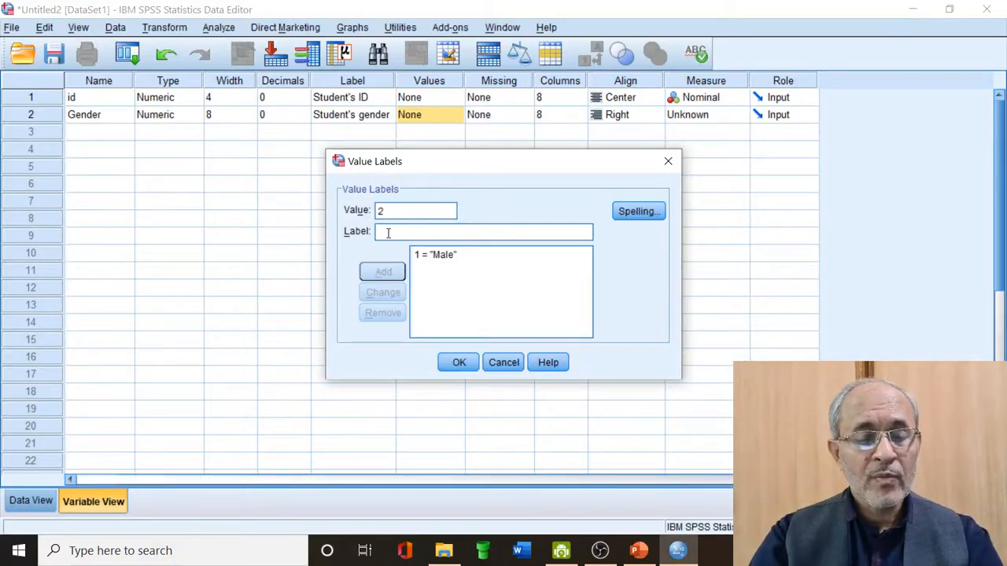
click(387, 233)
text(Fe)
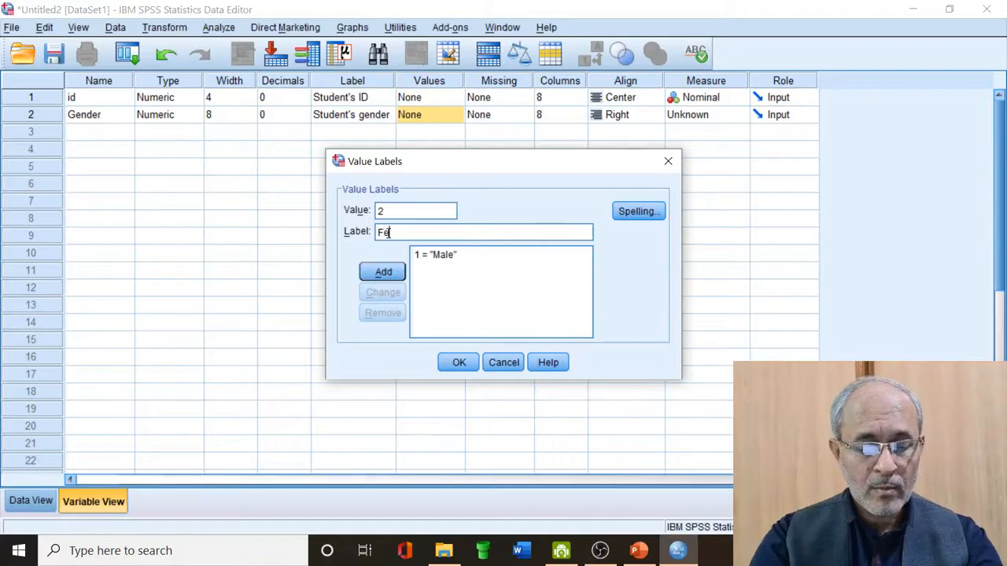
text(male)
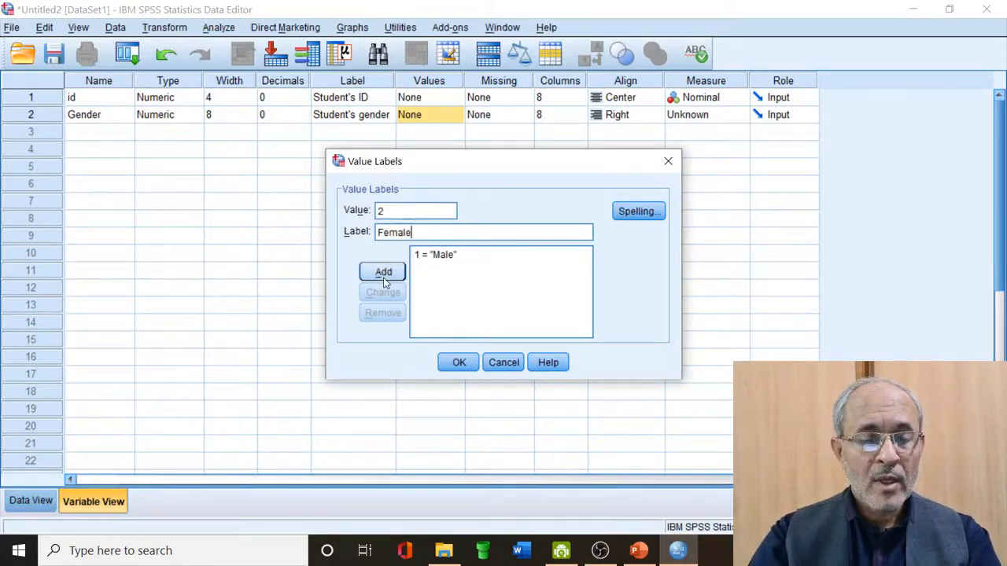
click(384, 276)
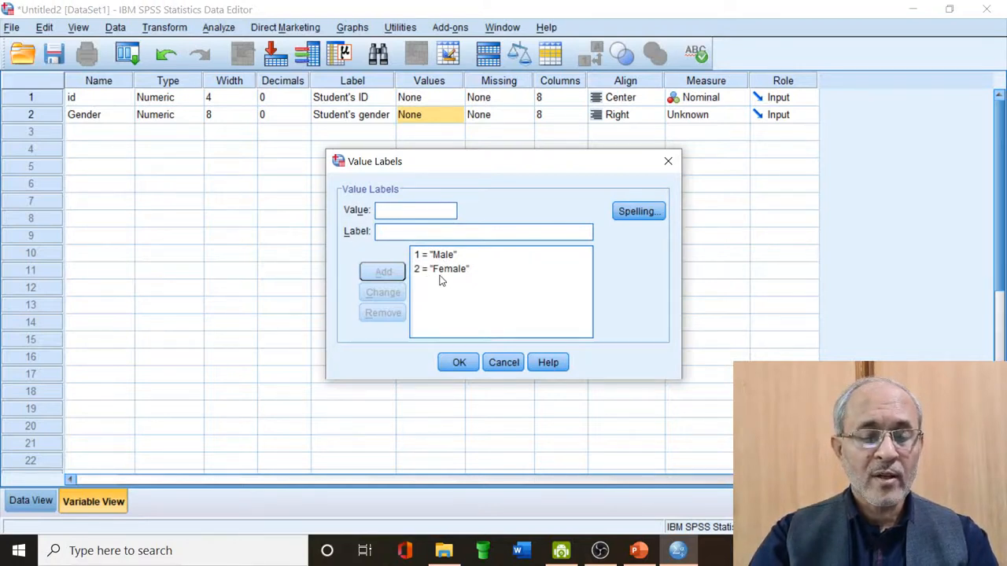
click(453, 366)
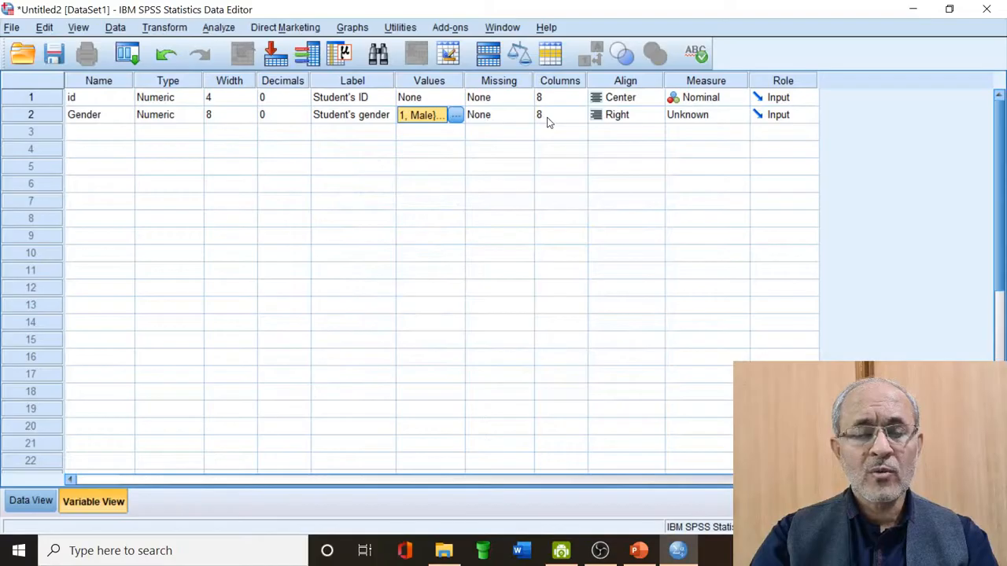
click(686, 117)
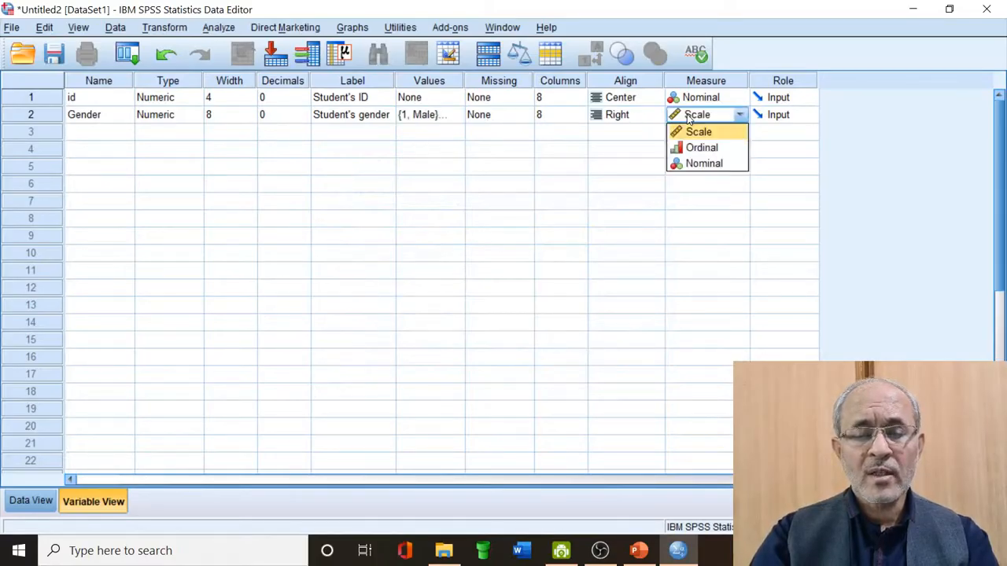
click(693, 164)
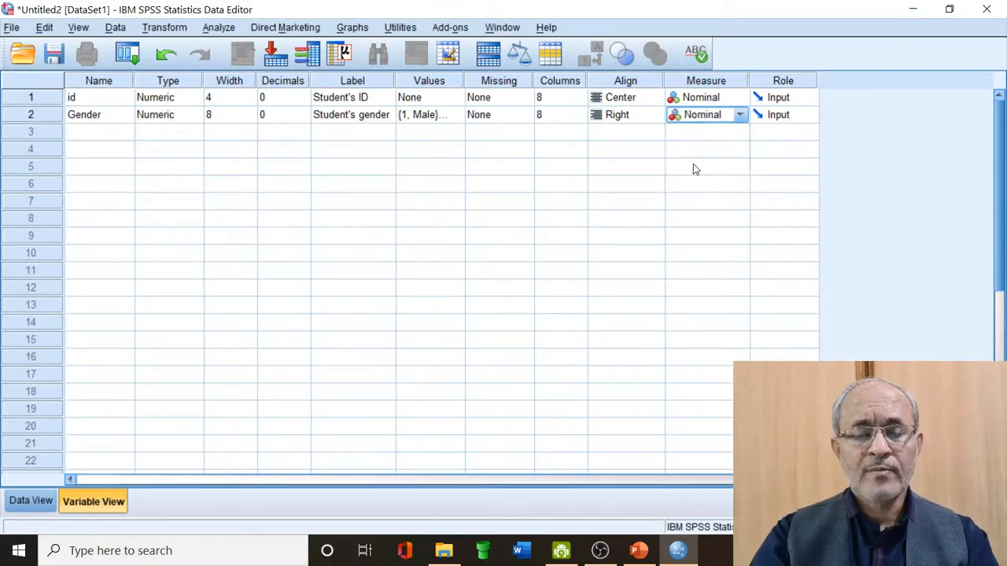
Create a third variable named Age in row 3 and set its decimals to 0
click(121, 135)
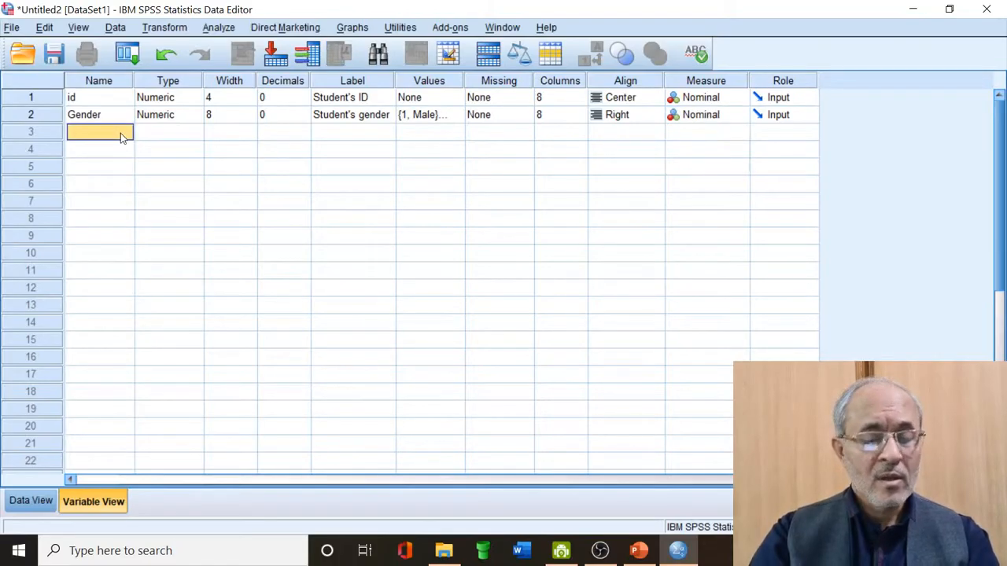
text(Age)
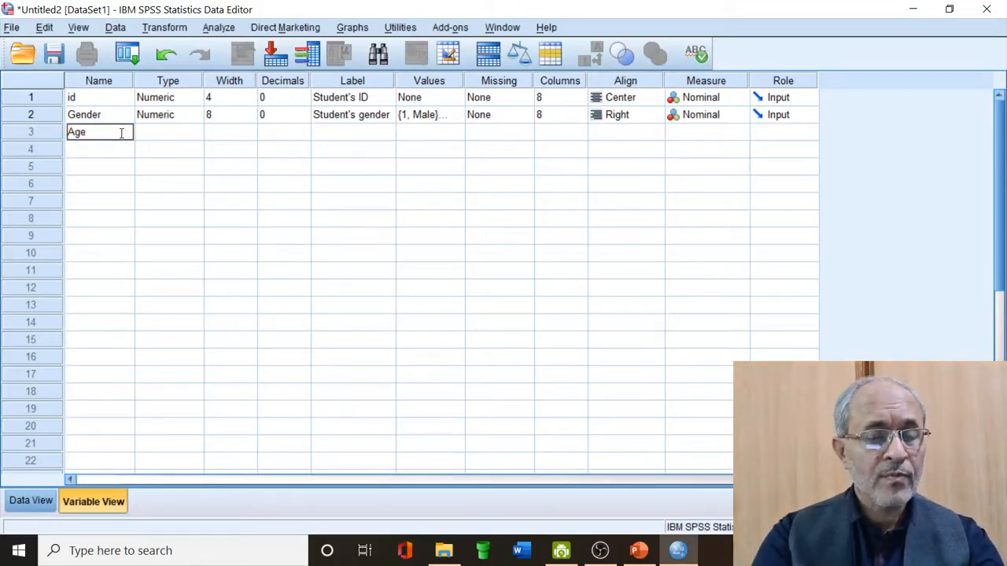
key(Tab)
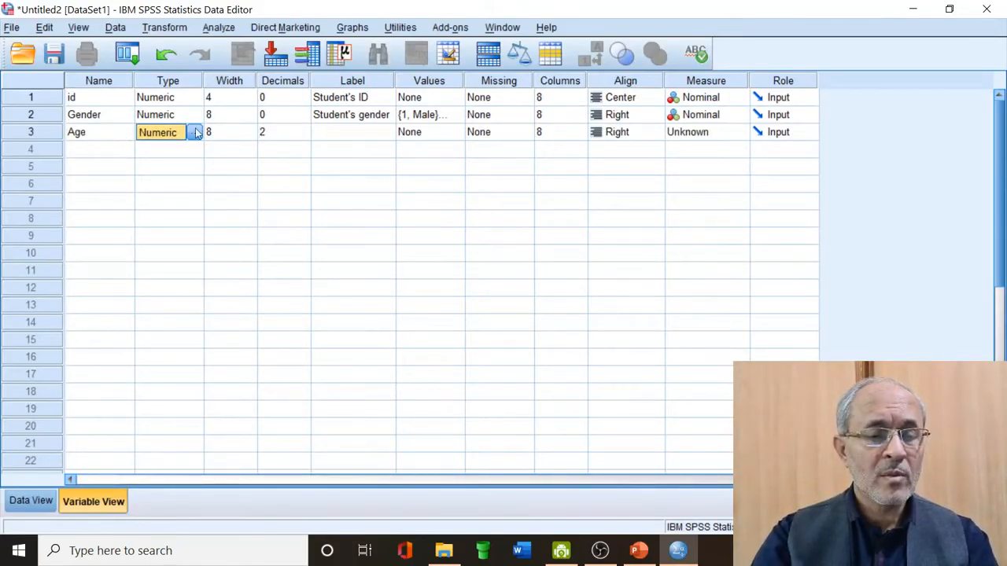
click(273, 134)
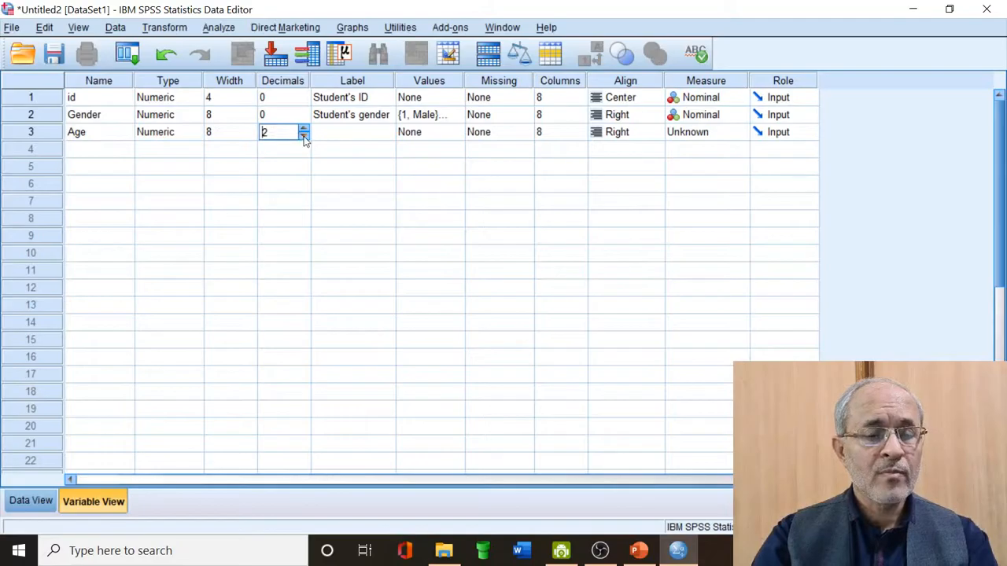
click(302, 136)
click(303, 136)
Give the Age variable the label "Student's age in years" and set its measurement level to Scale
click(332, 134)
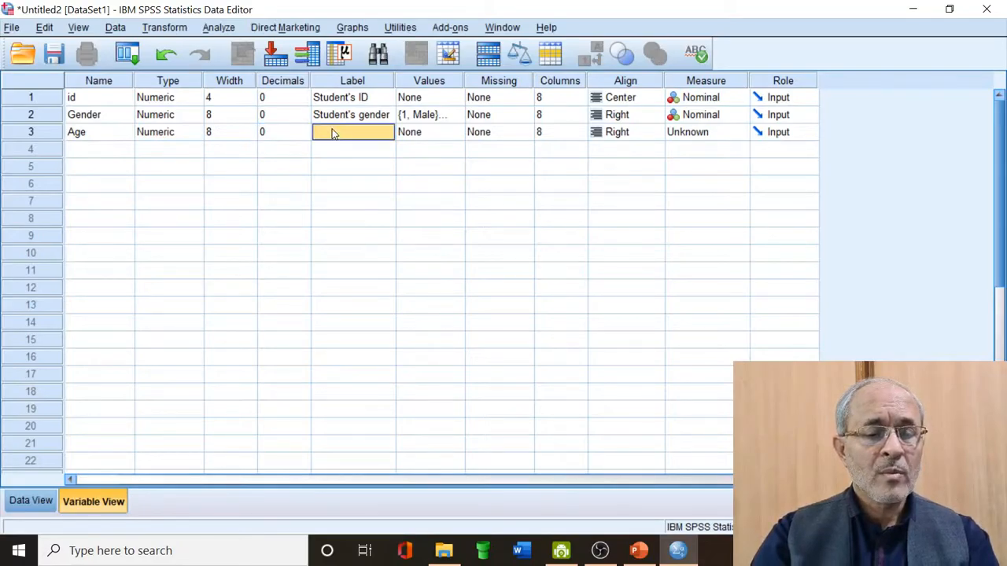
text(Stude)
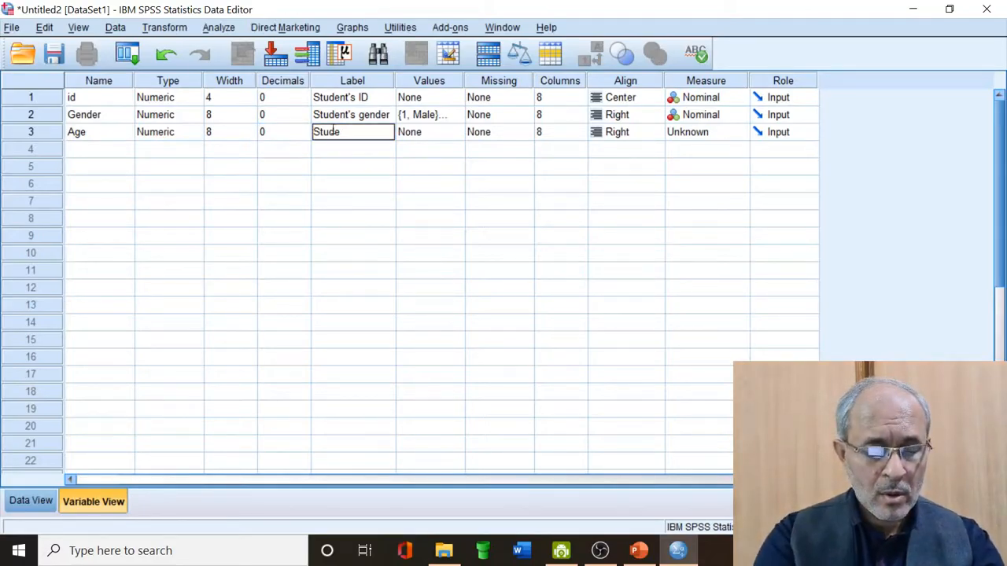
text(nt's ag)
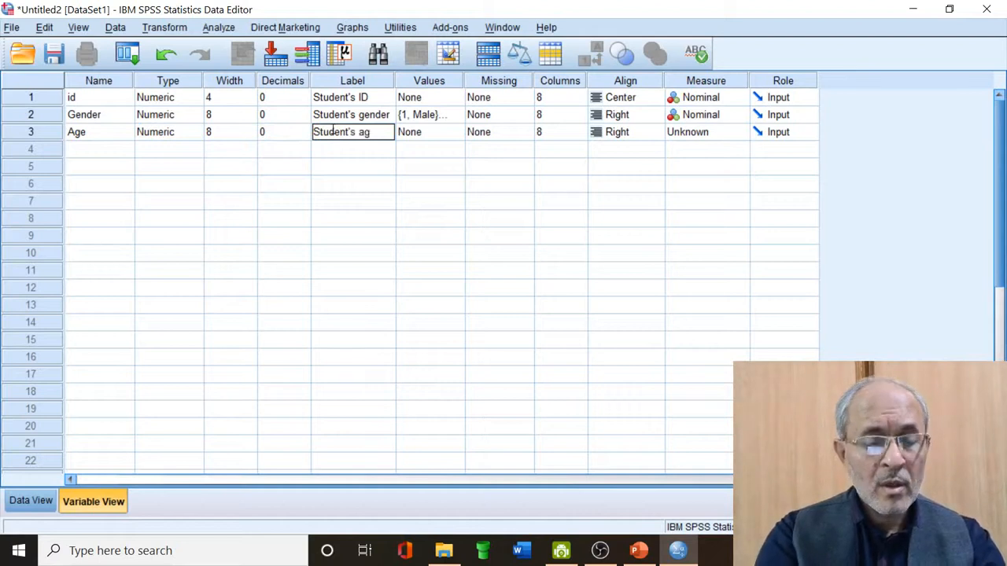
text(e in years)
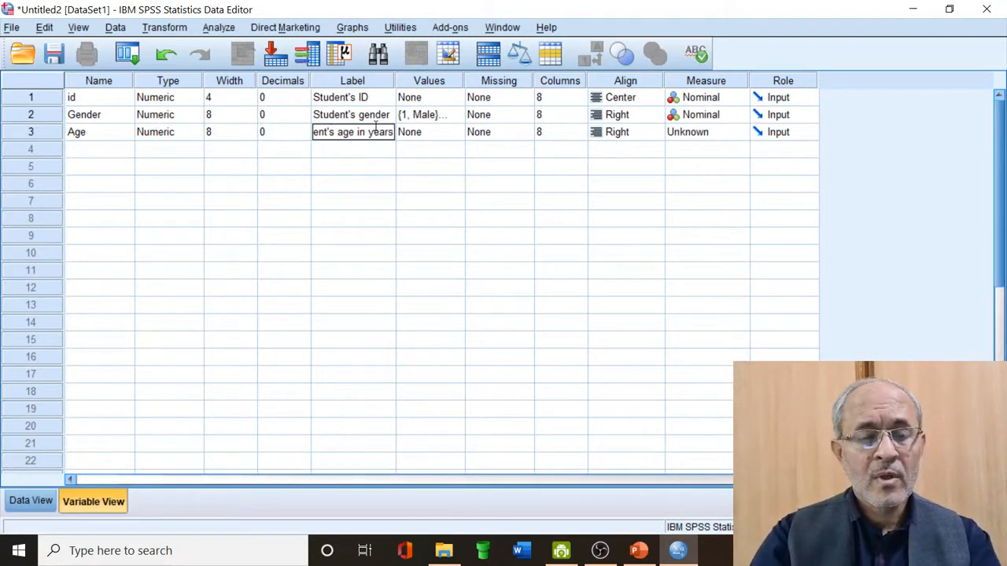
click(410, 135)
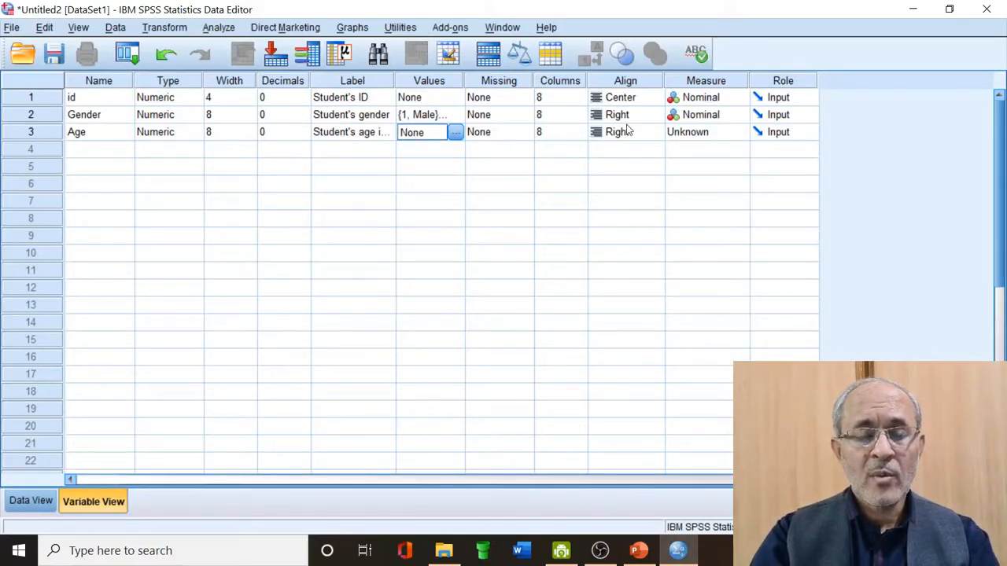
click(695, 135)
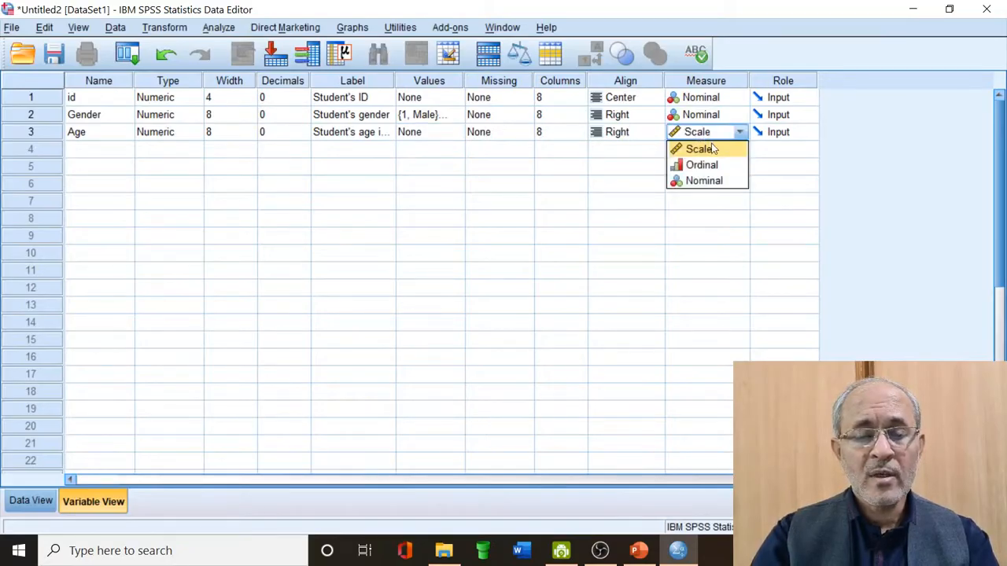
click(713, 149)
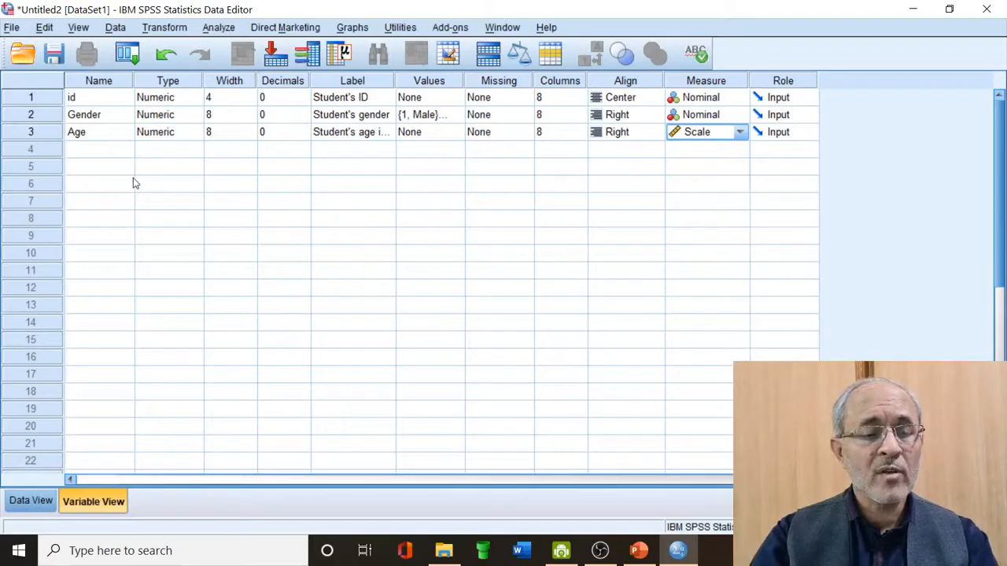
Create a fourth variable in row 4 with the name CGPA
click(116, 155)
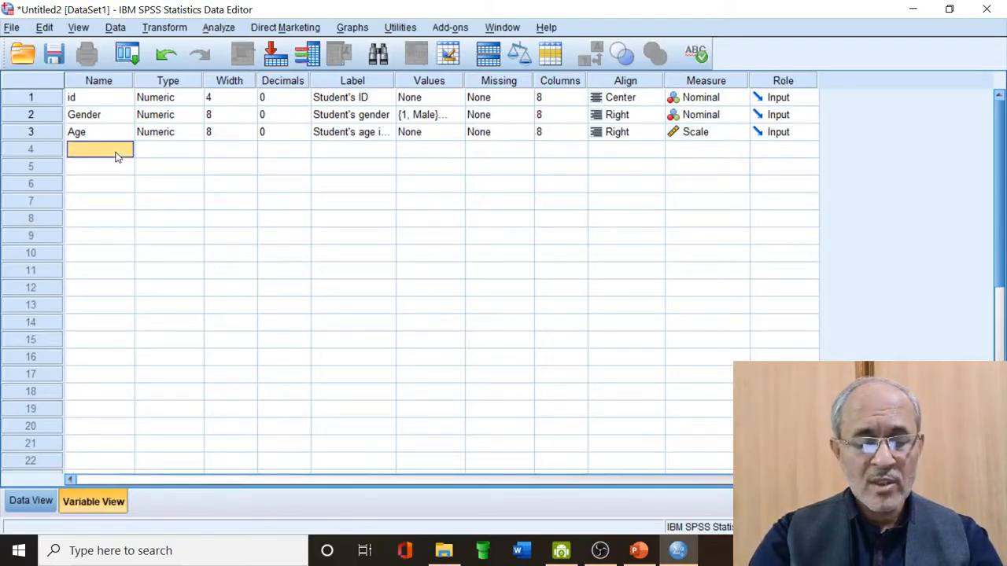
text(CGPA)
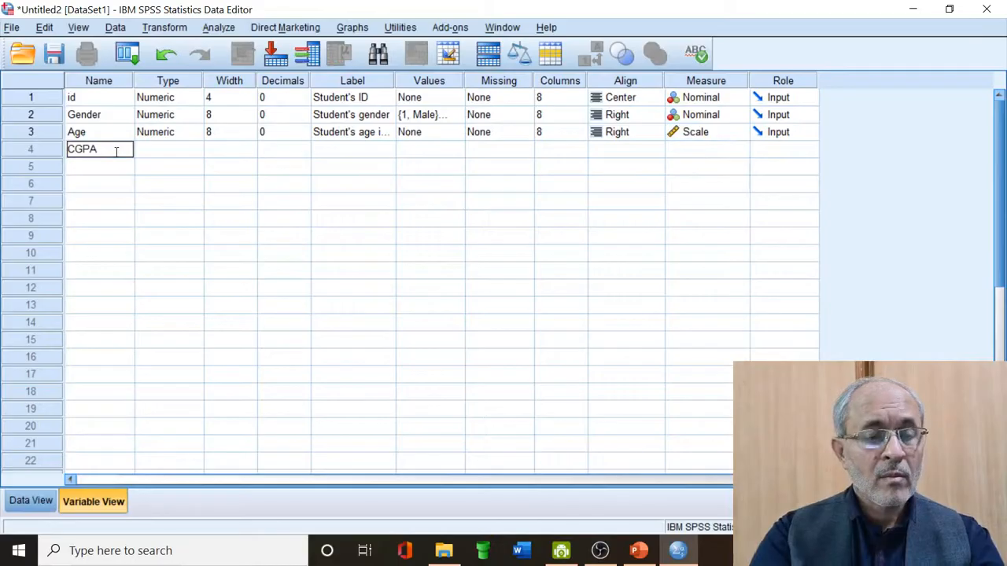
click(168, 153)
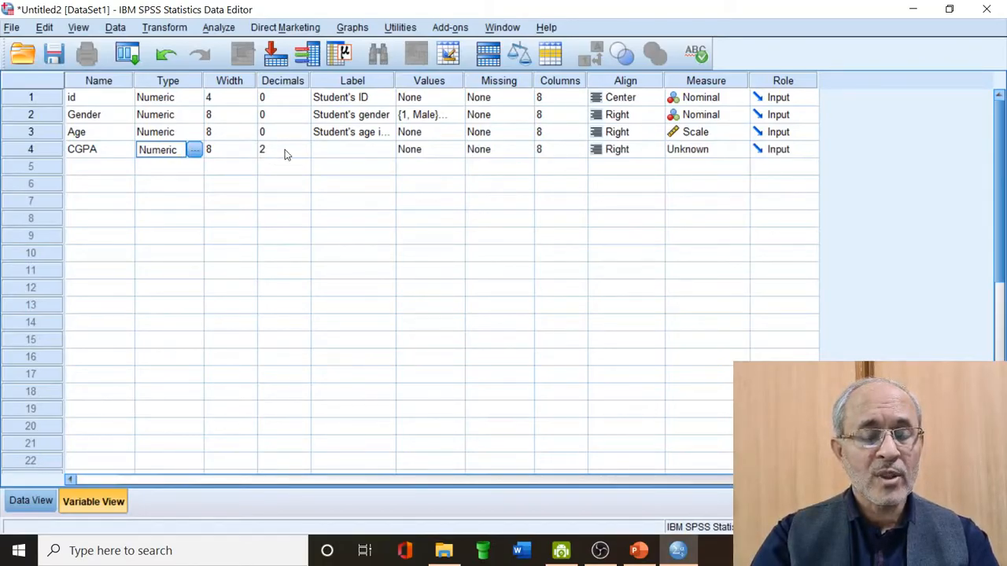
Give the CGPA variable the label "Student's CGPA" and set its measurement level to Scale
click(325, 153)
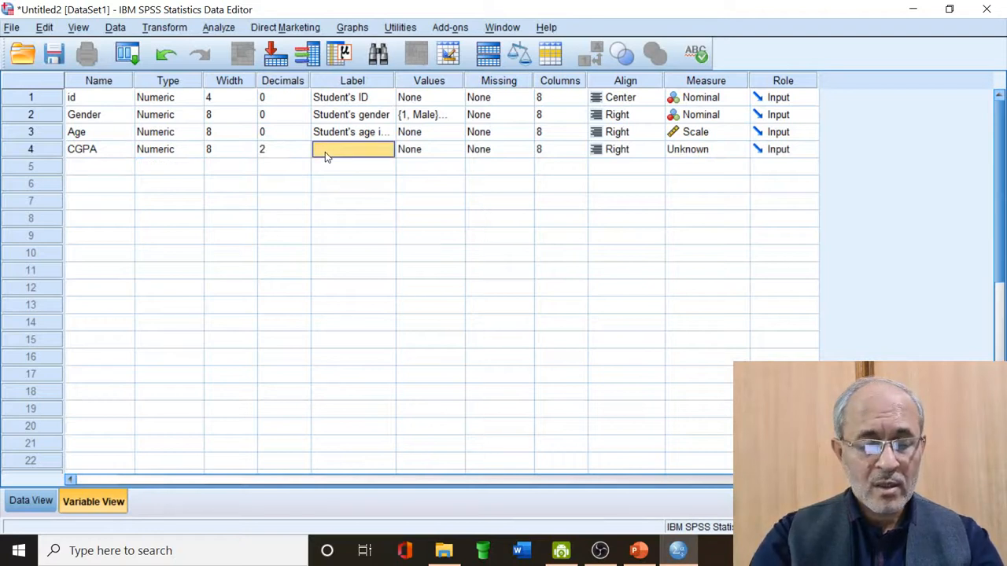
text(Student)
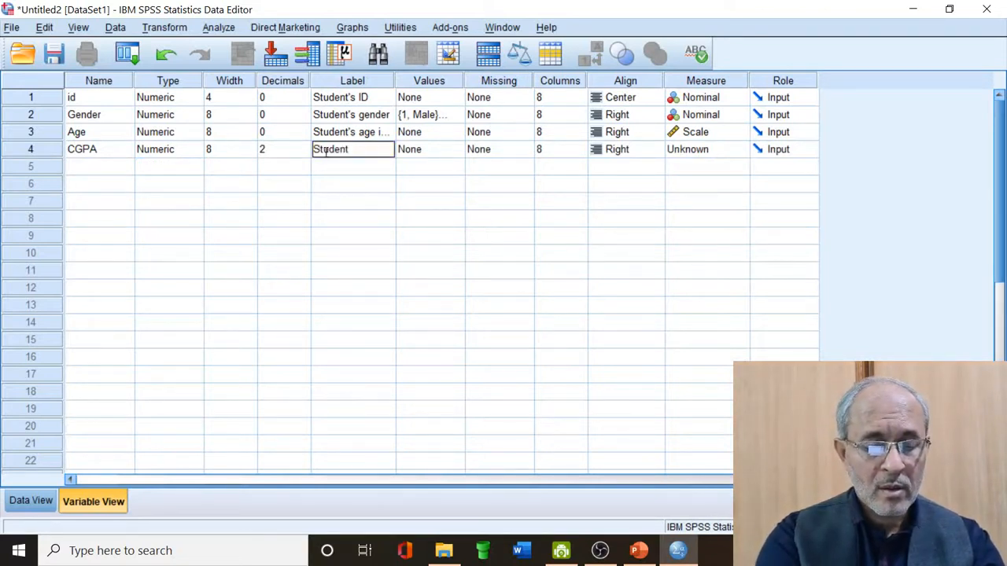
text('s CGPA)
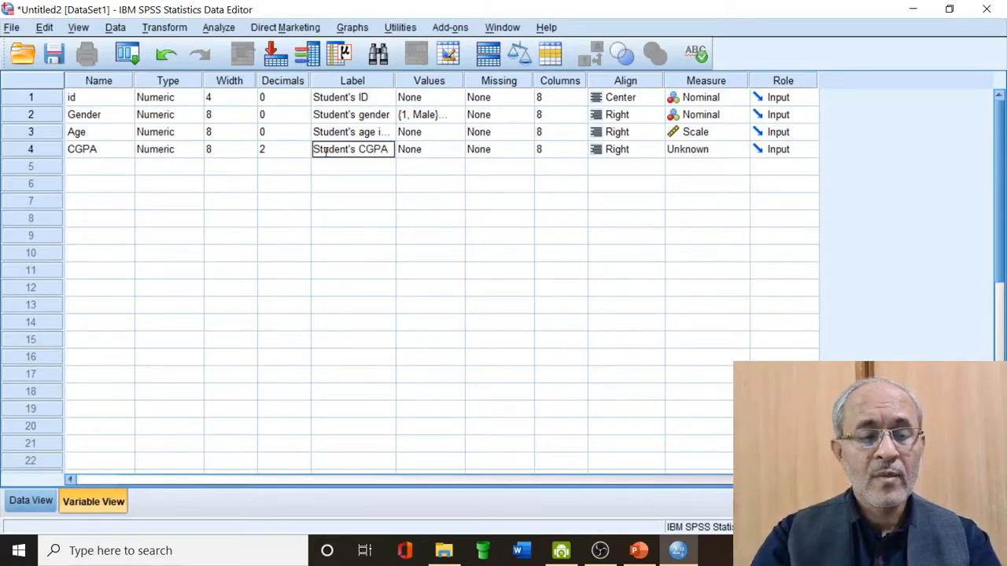
click(417, 151)
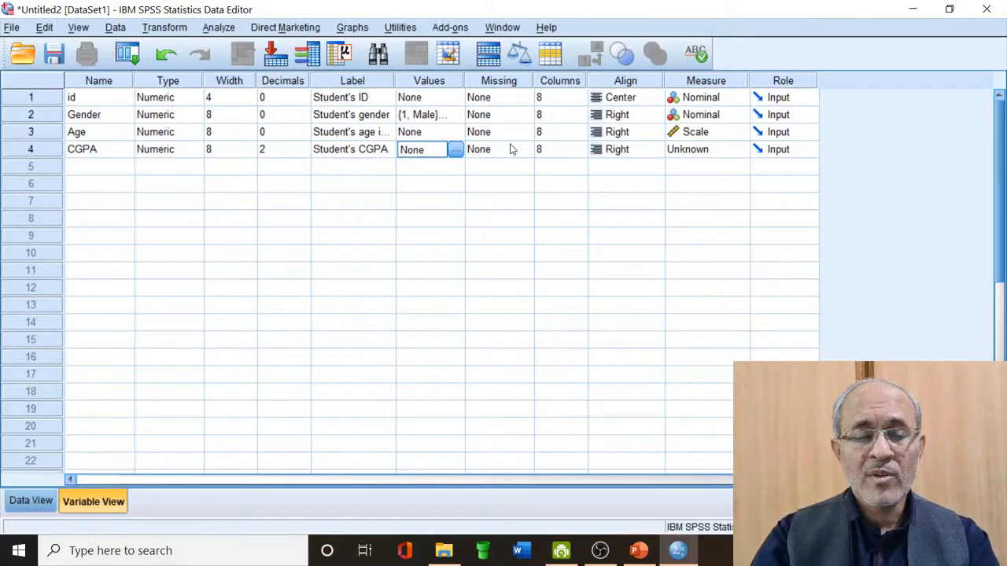
click(696, 149)
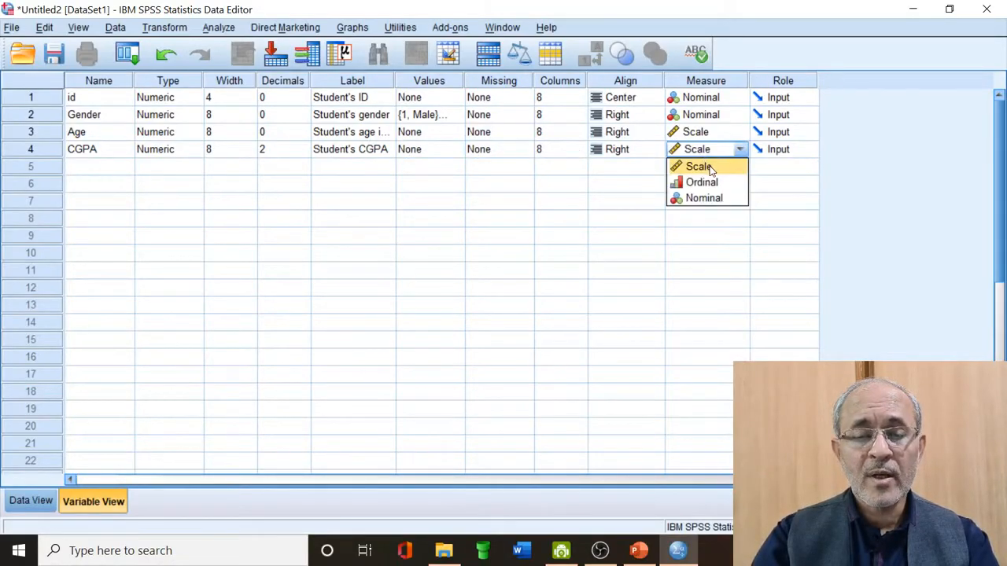
click(698, 167)
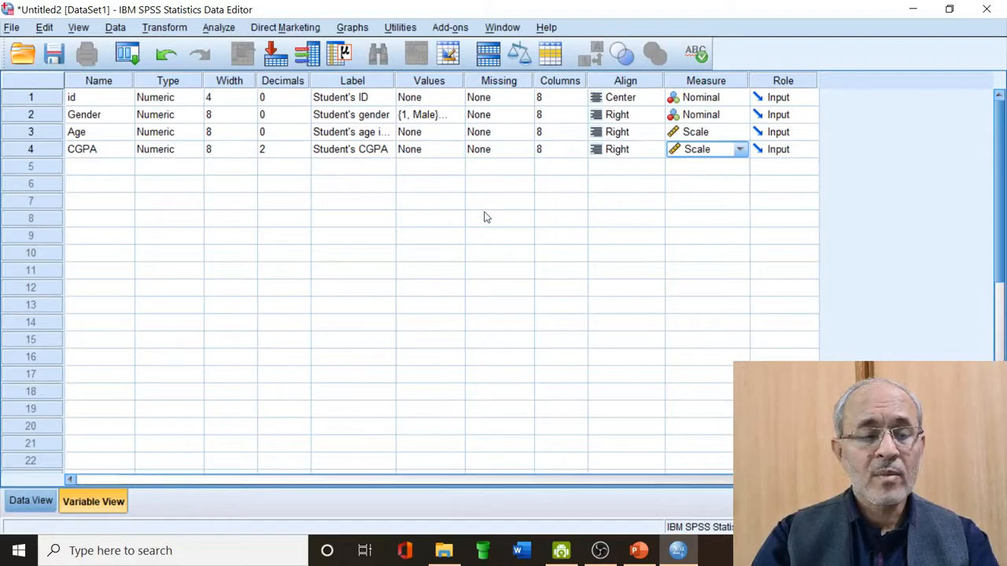
Create a fifth variable named TQ1 in row 5 and set its decimals to 0
click(109, 171)
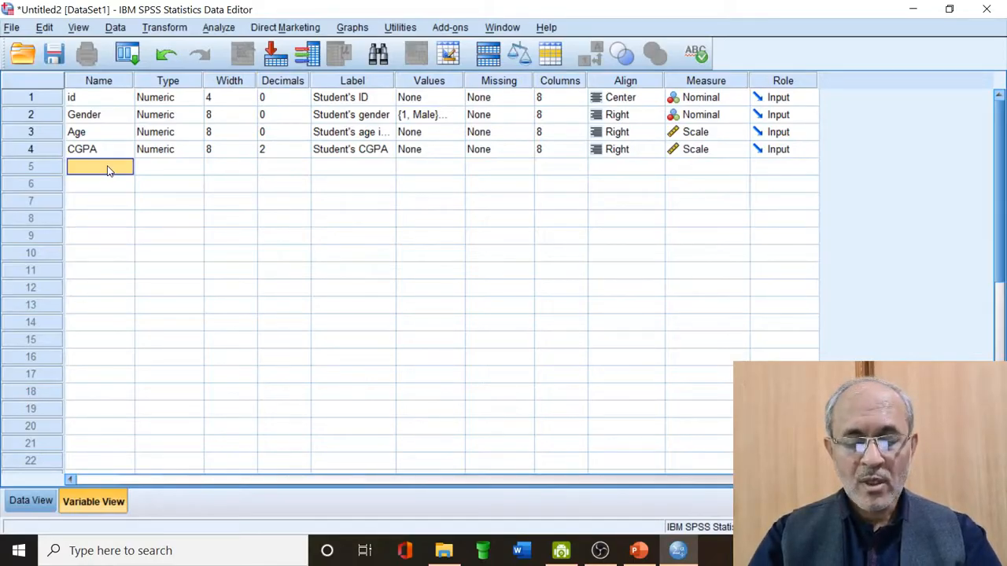
text(T)
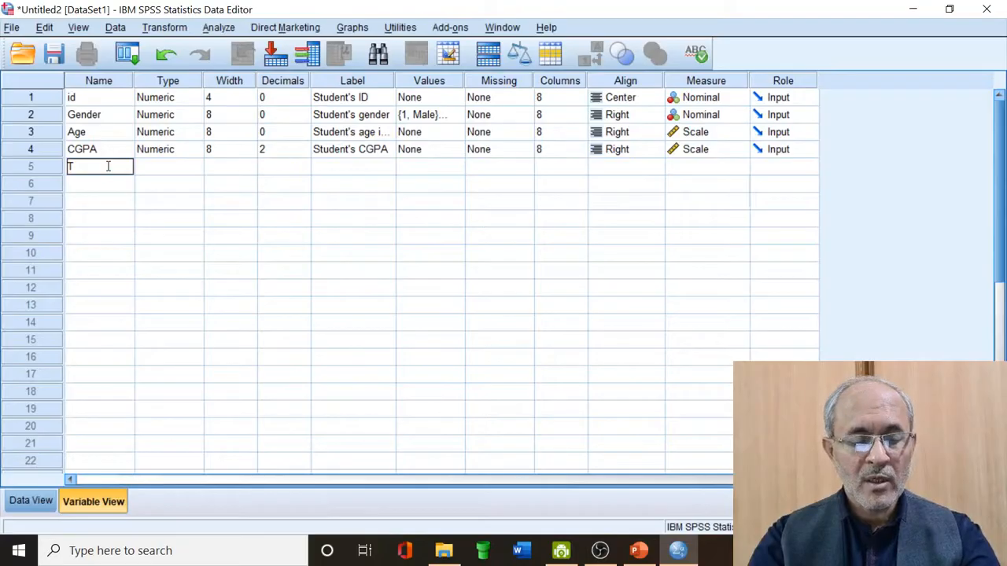
text(Q1)
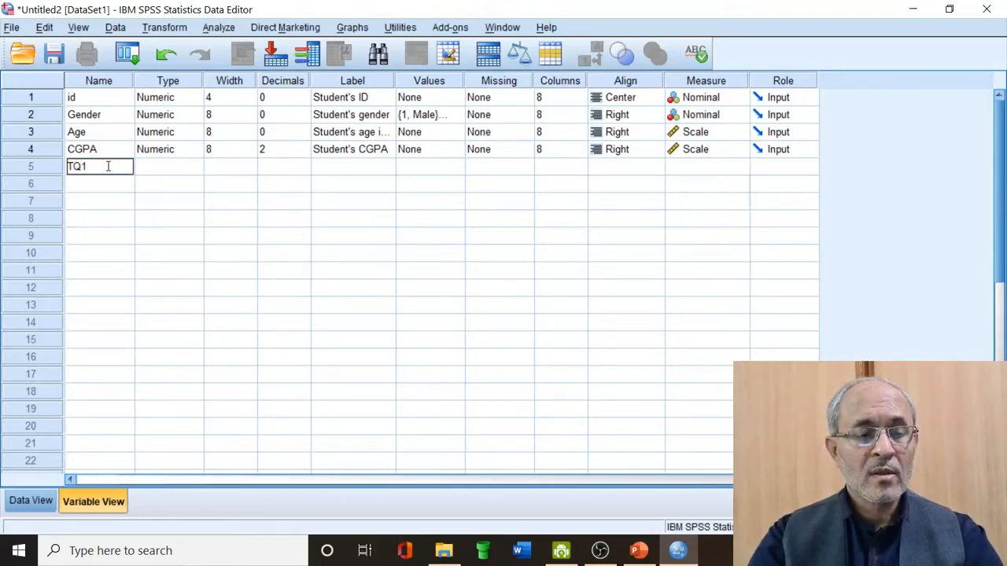
click(154, 167)
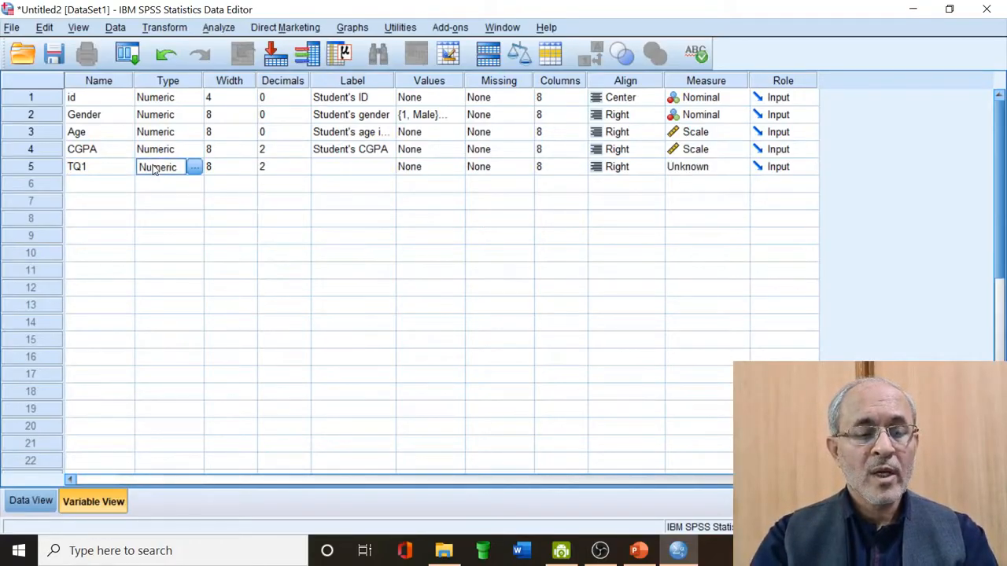
click(265, 168)
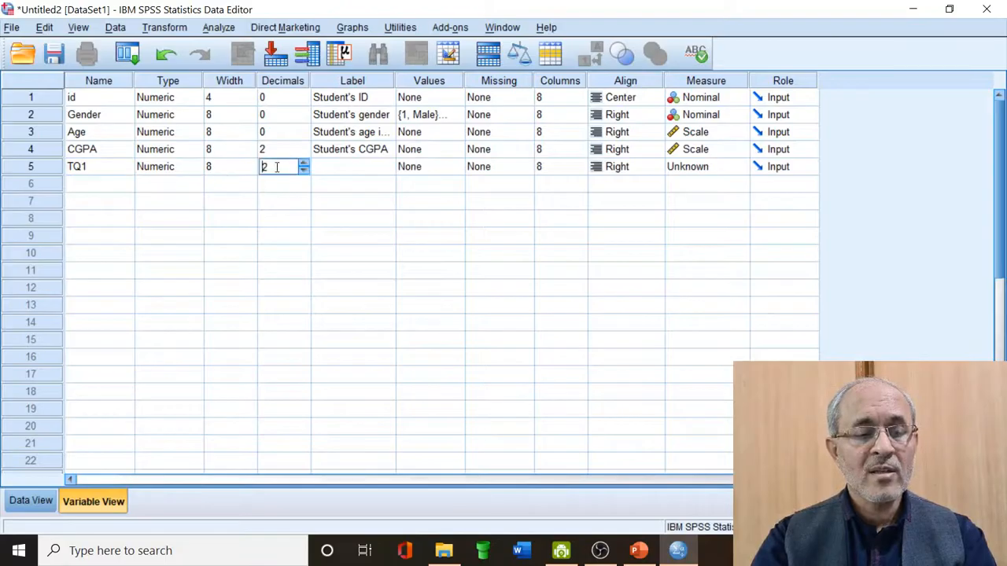
double_click(304, 171)
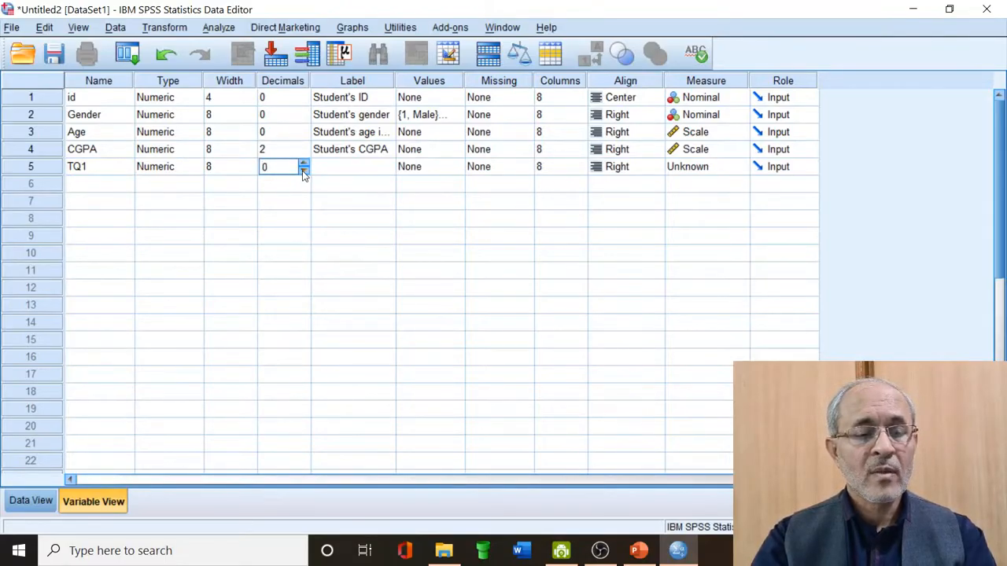
Give the TQ1 variable the label "Teachers are highly qualified"
click(330, 171)
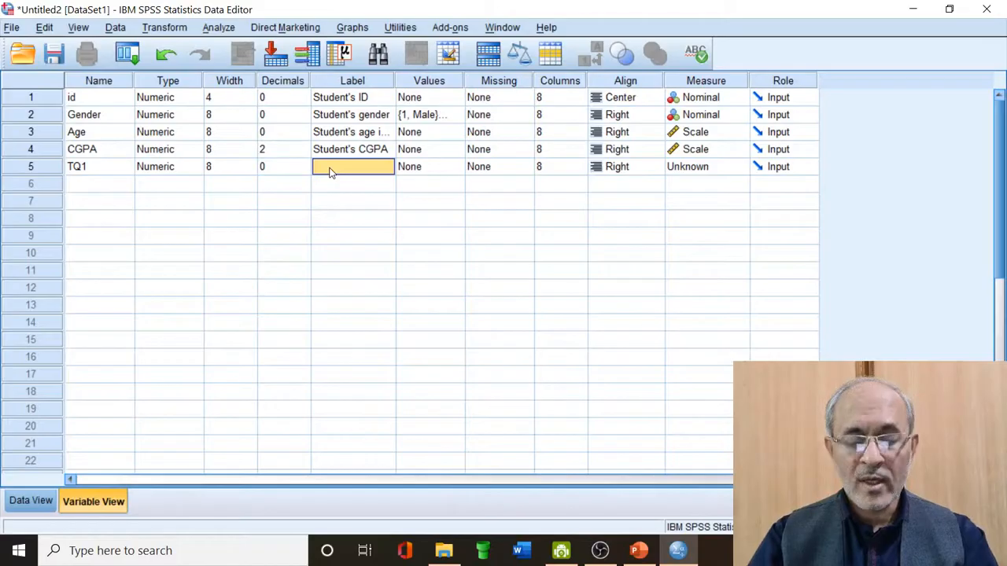
text(Tea)
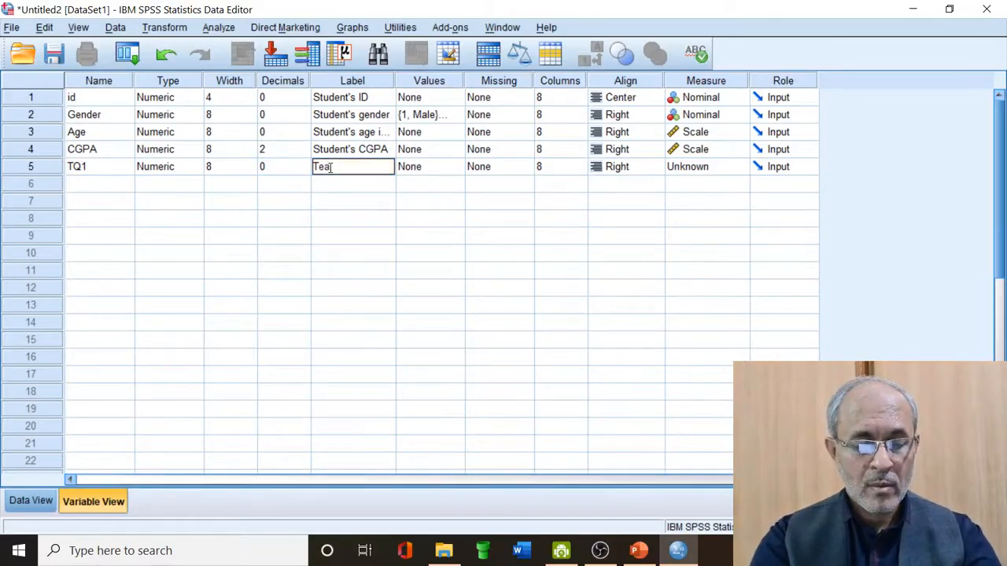
text(chers are)
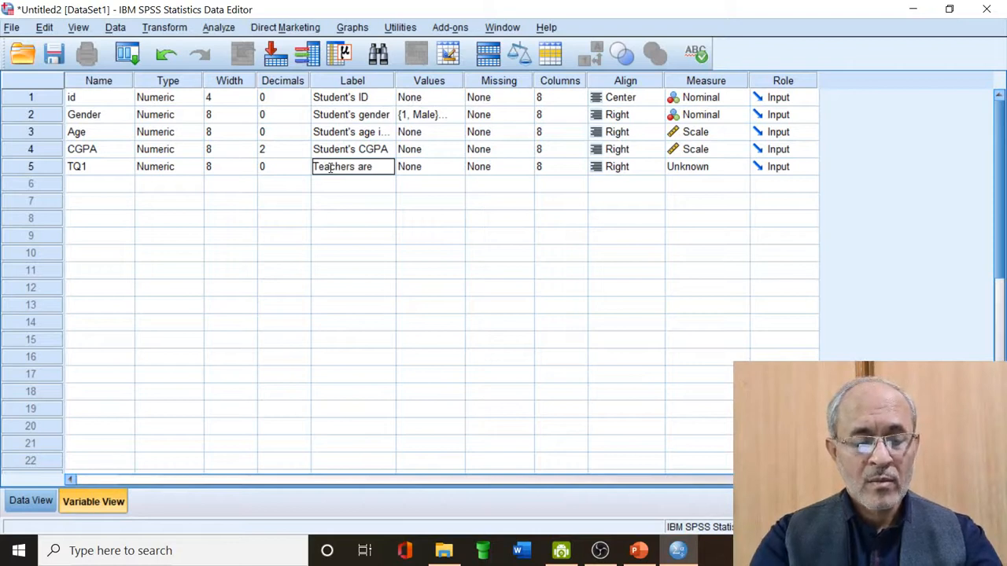
text( hi)
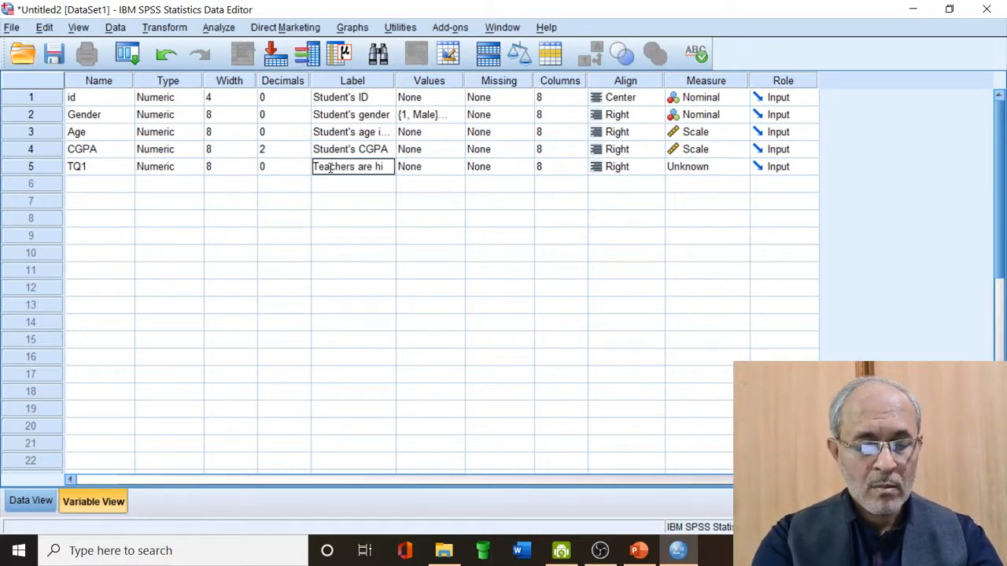
text(ghly q)
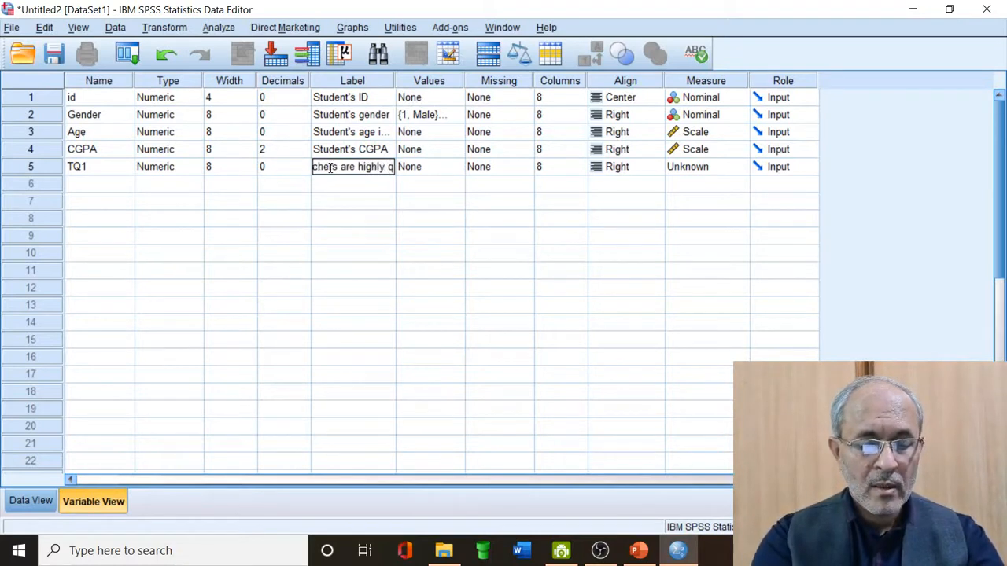
text(ualkified)
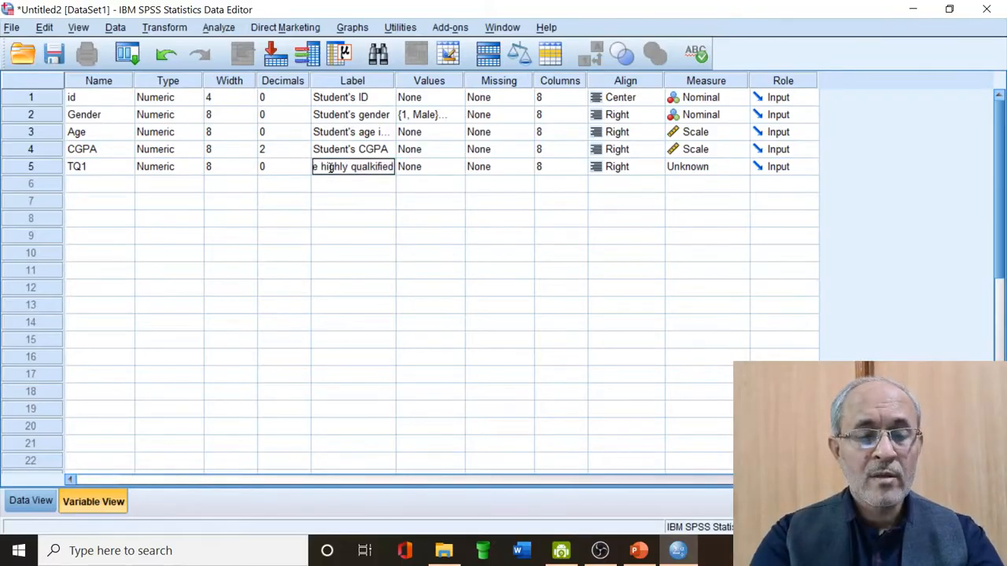
key(BackSpace)
key(BackSpace)
key(BackSpace)
key(BackSpace)
key(BackSpace)
key(BackSpace)
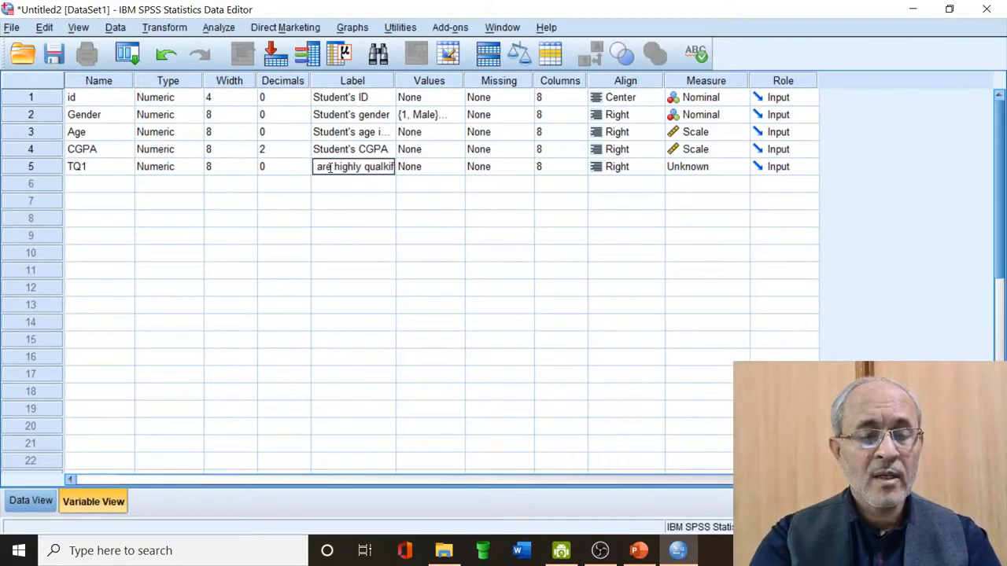
text(ified)
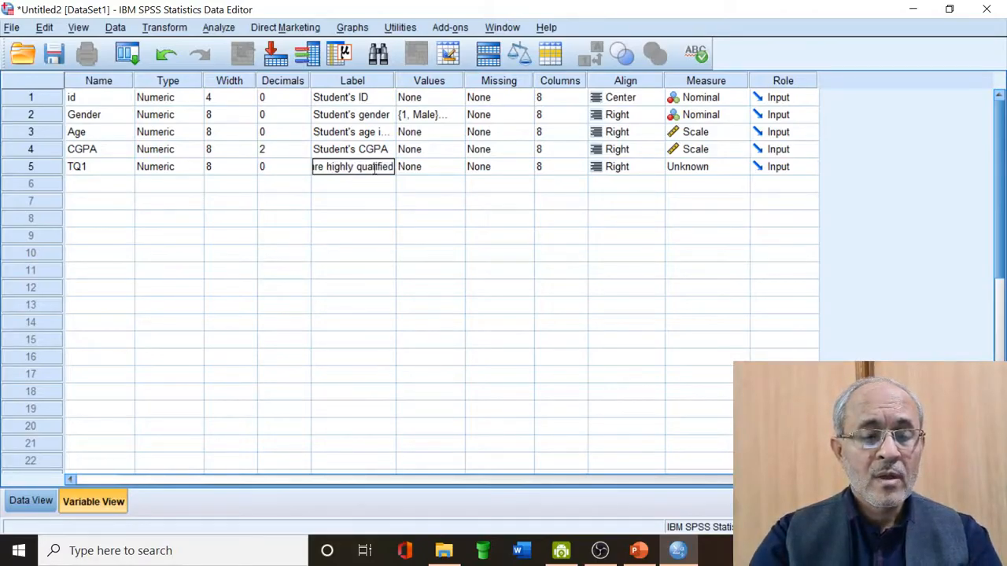
Start the value labels of the TQ1 variable by adding 1 = "Strongly disagree"
click(414, 169)
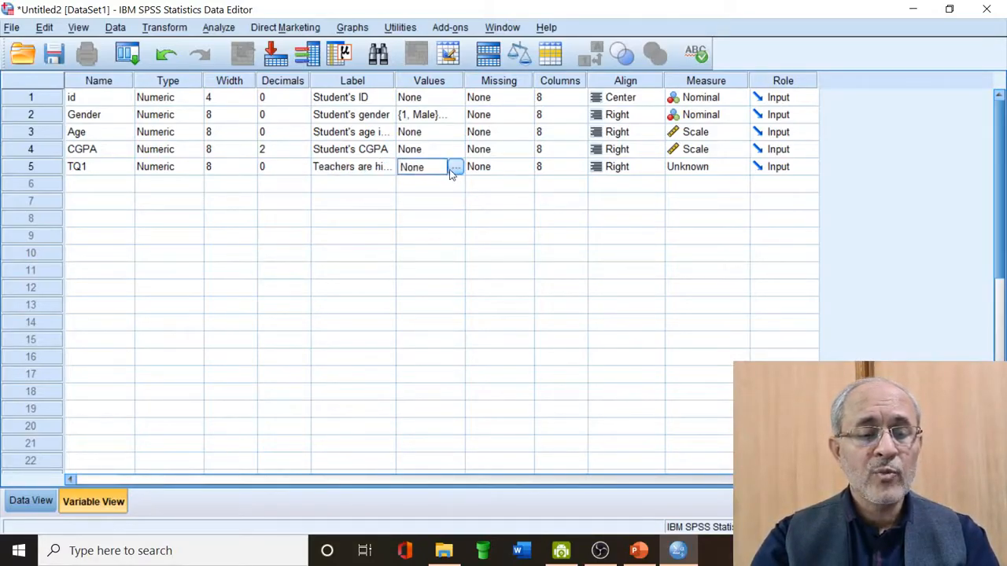
click(455, 170)
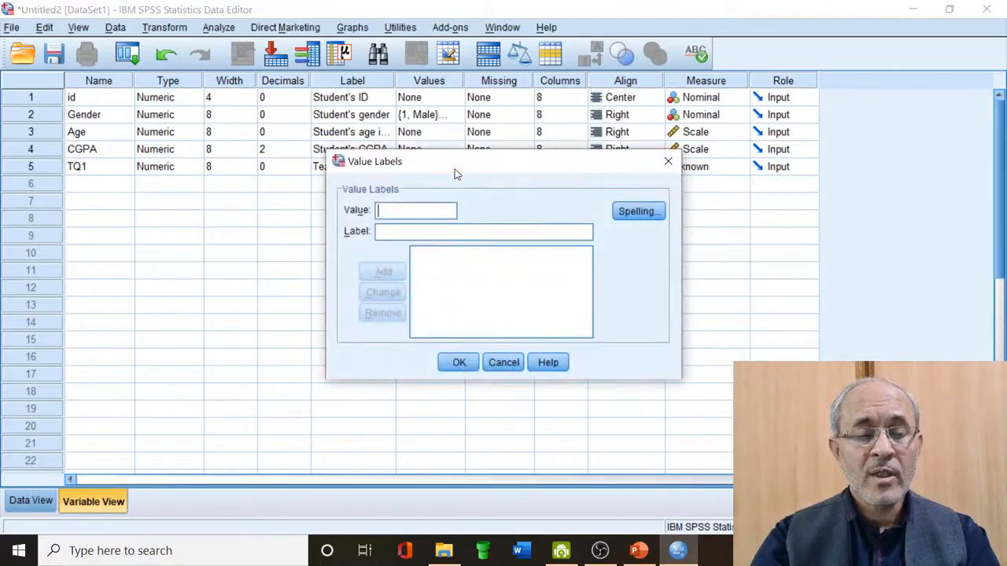
text(1)
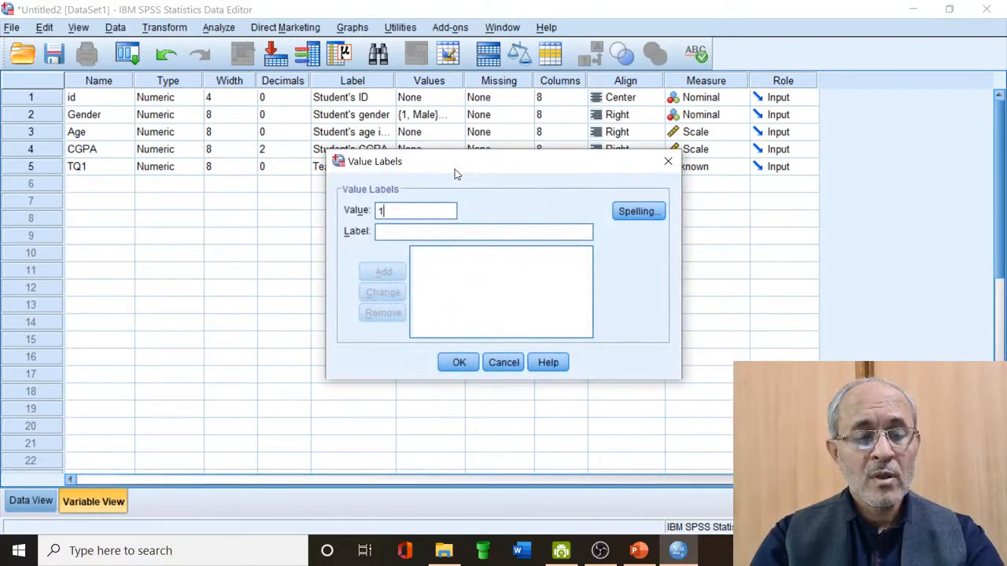
click(419, 232)
text(Strog)
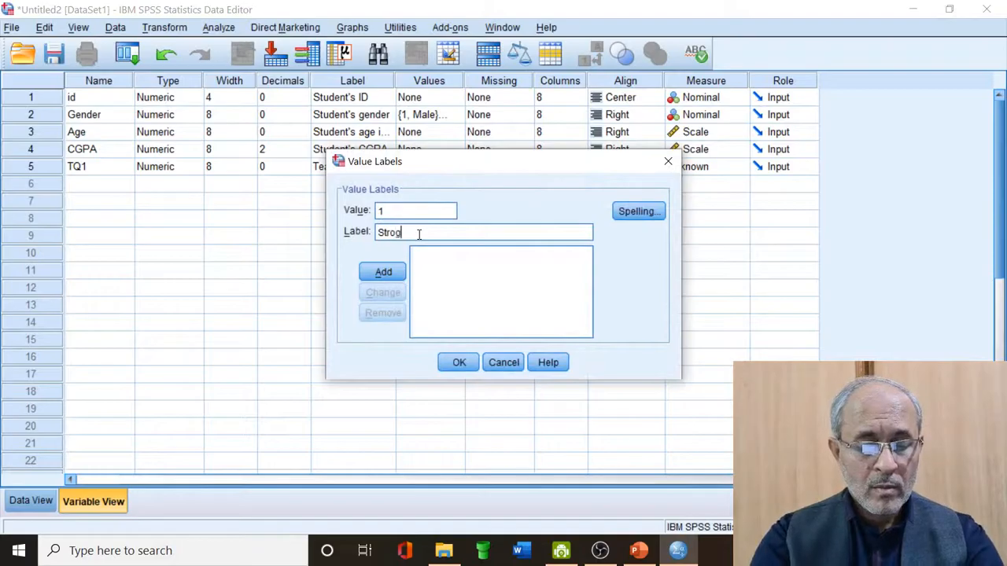
key(BackSpace)
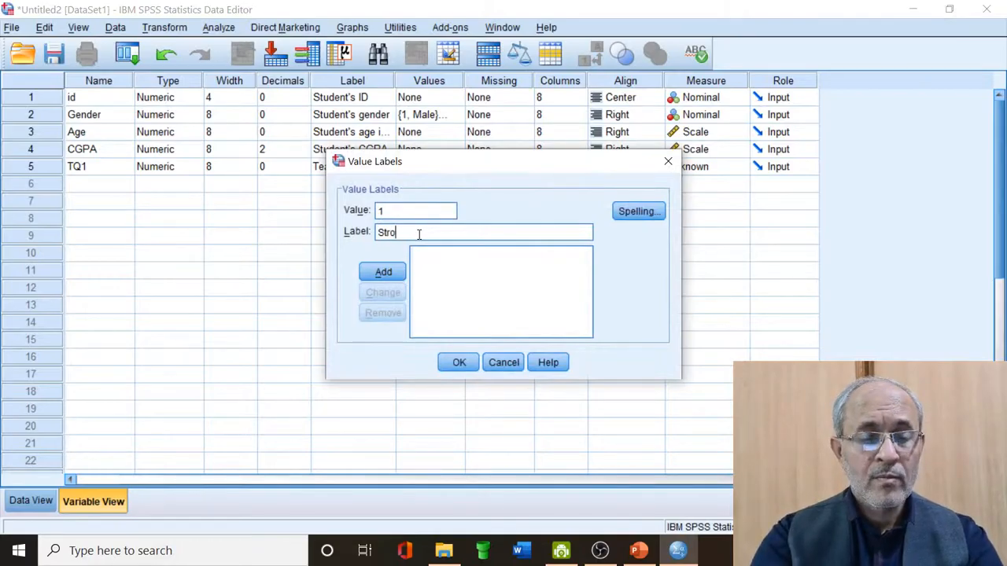
text(ngly )
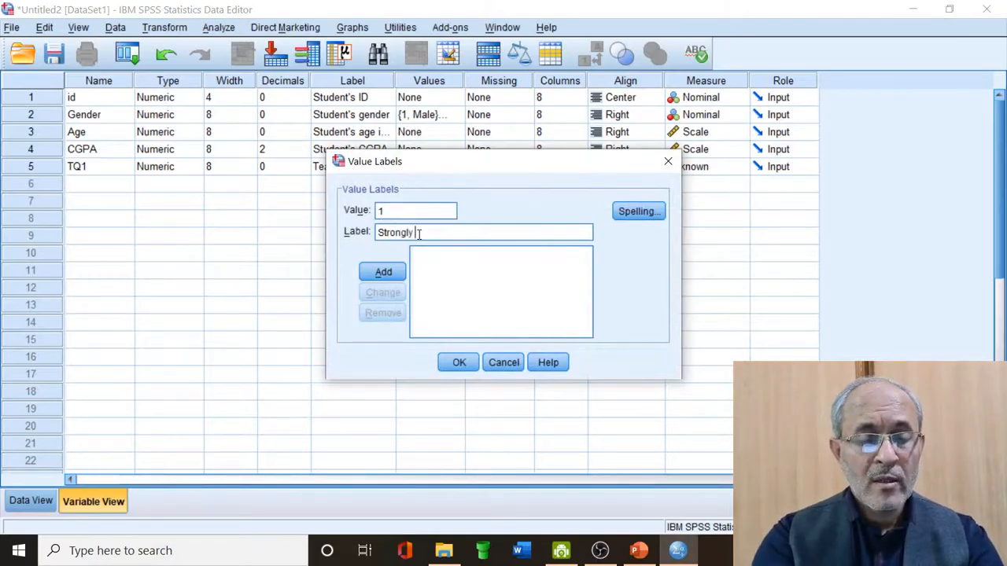
text(disa)
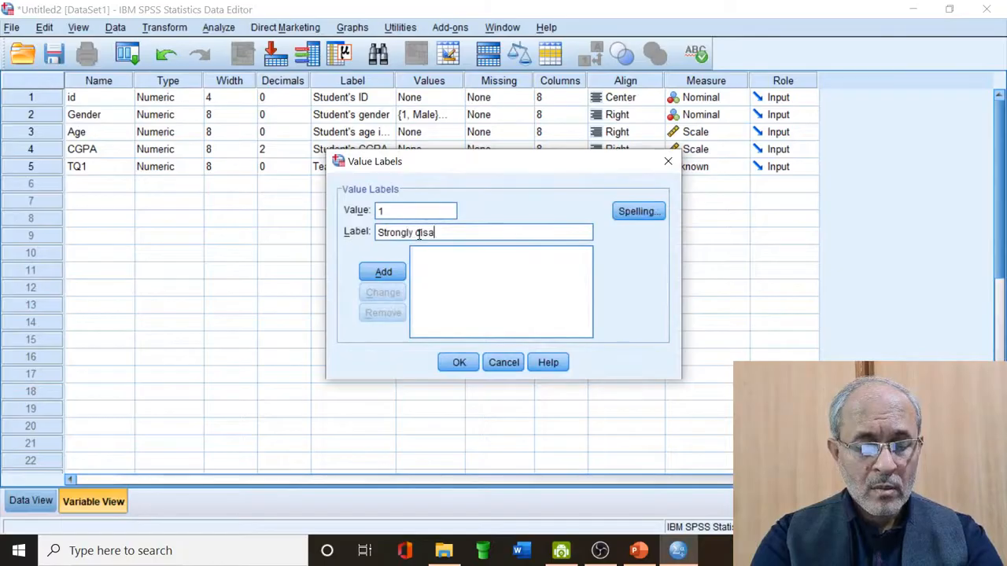
text(gree)
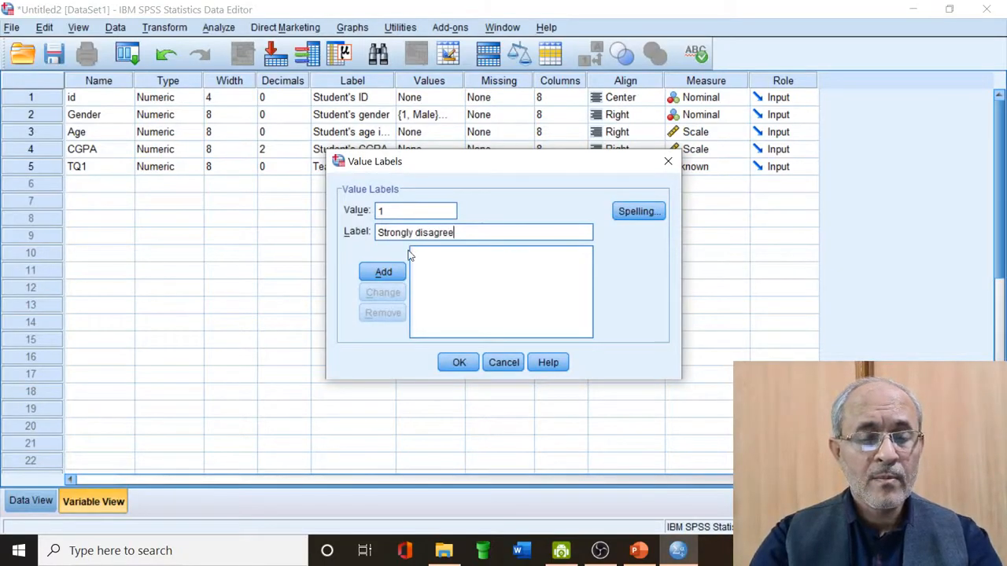
click(393, 275)
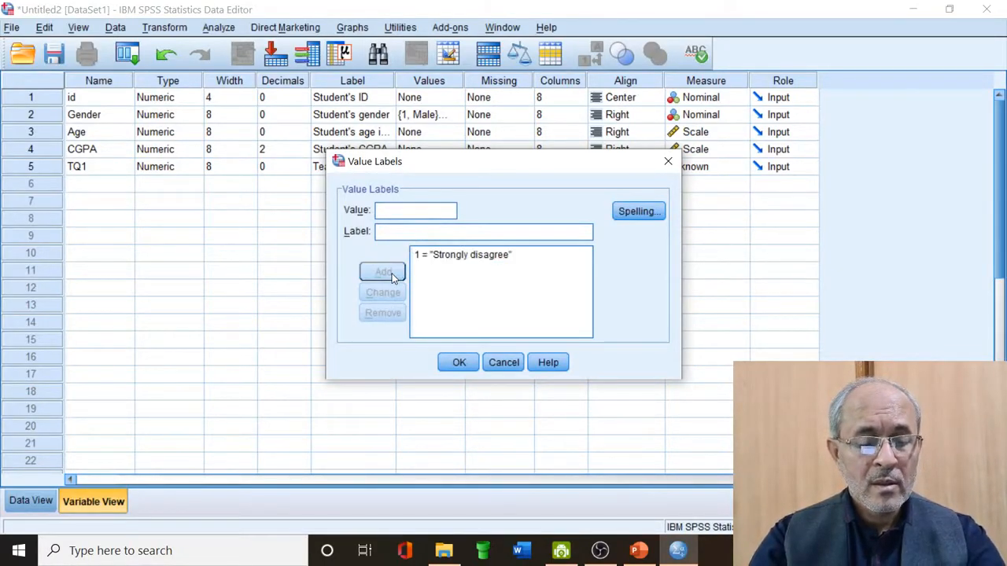
Add the value labels 2 = "Disagree", 3 = "Neutral" and 4 = "Agree" for TQ1
text(2)
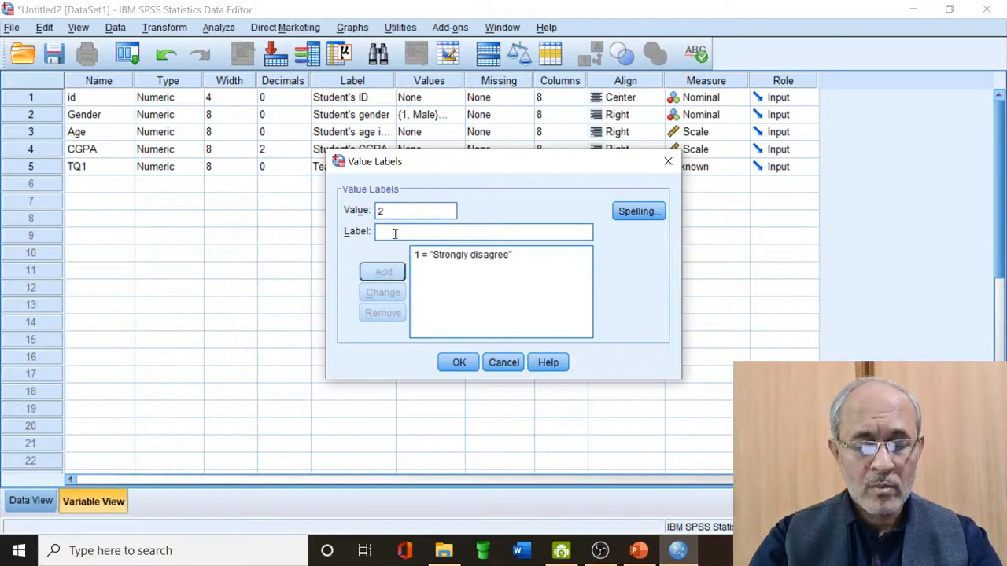
text(Disagree)
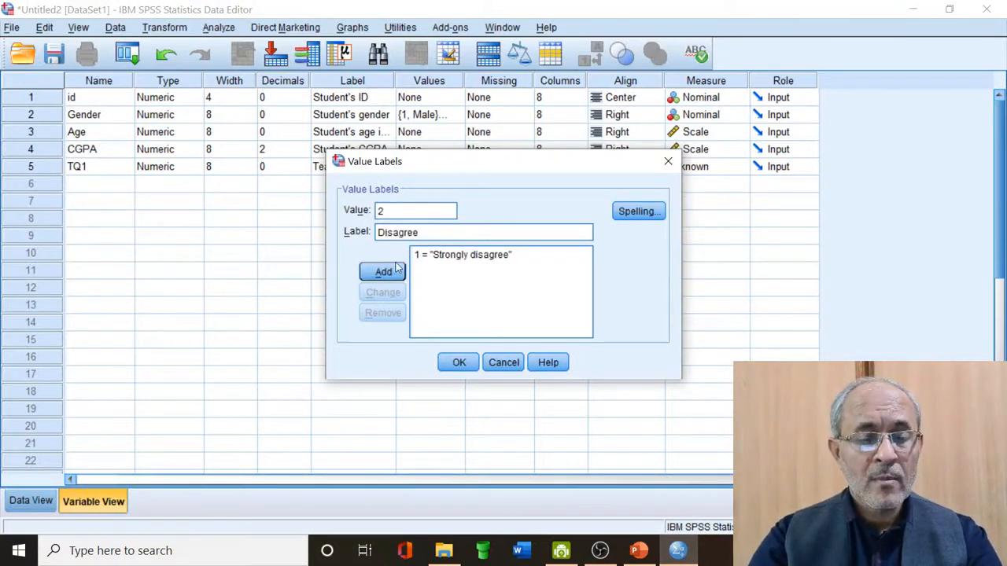
click(396, 272)
text(3)
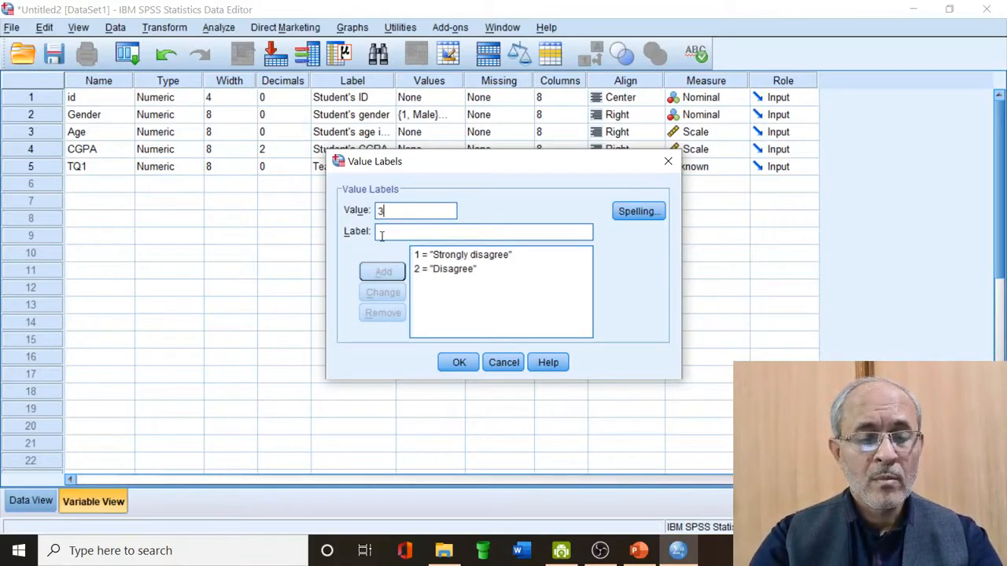
click(382, 234)
text(Neu)
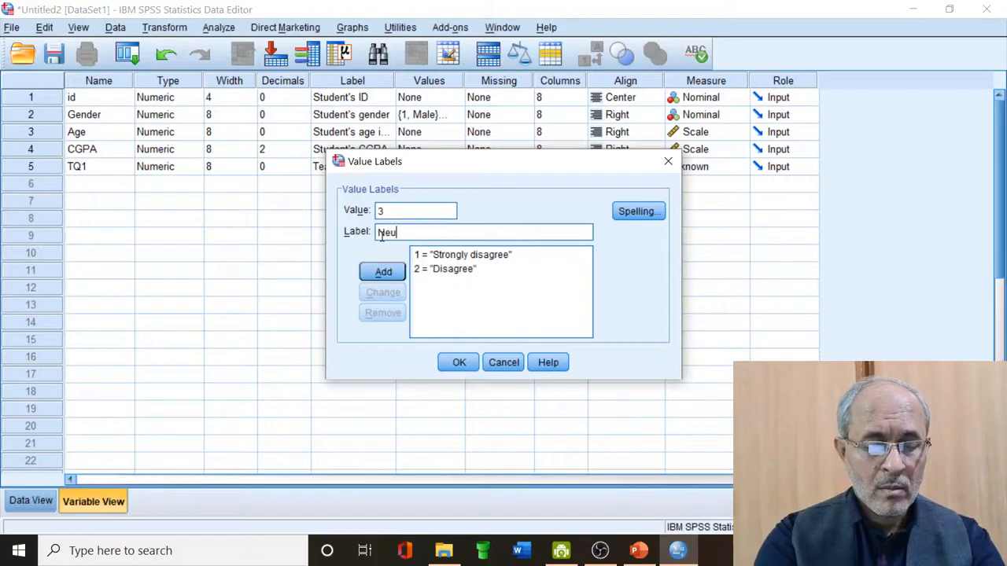
text(tral)
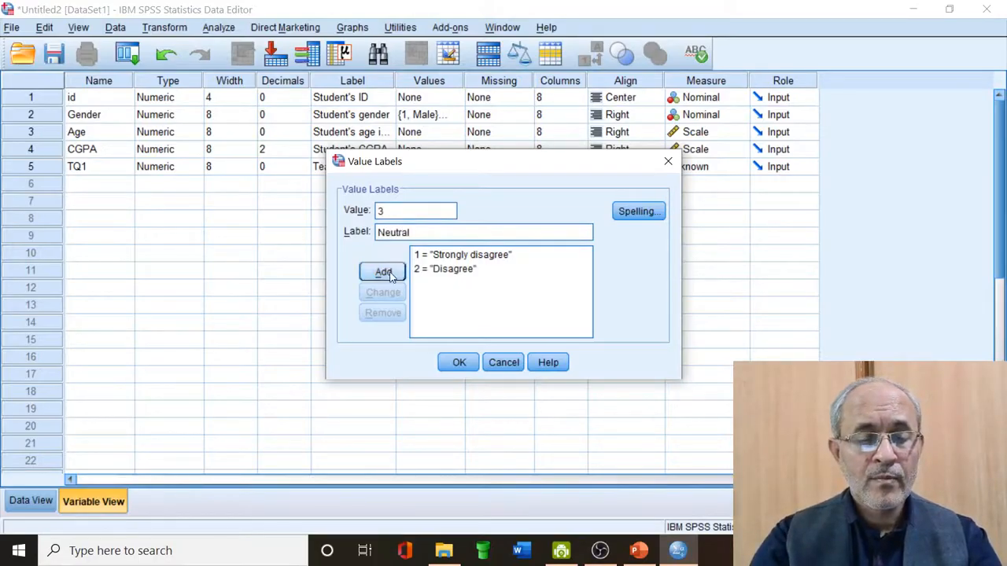
click(391, 274)
text(4)
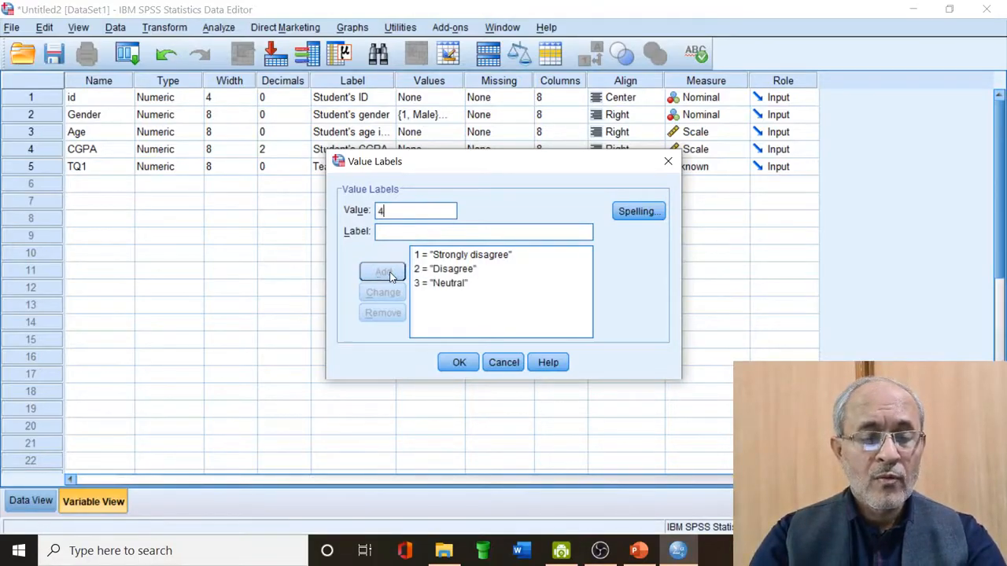
click(386, 230)
text(Agree)
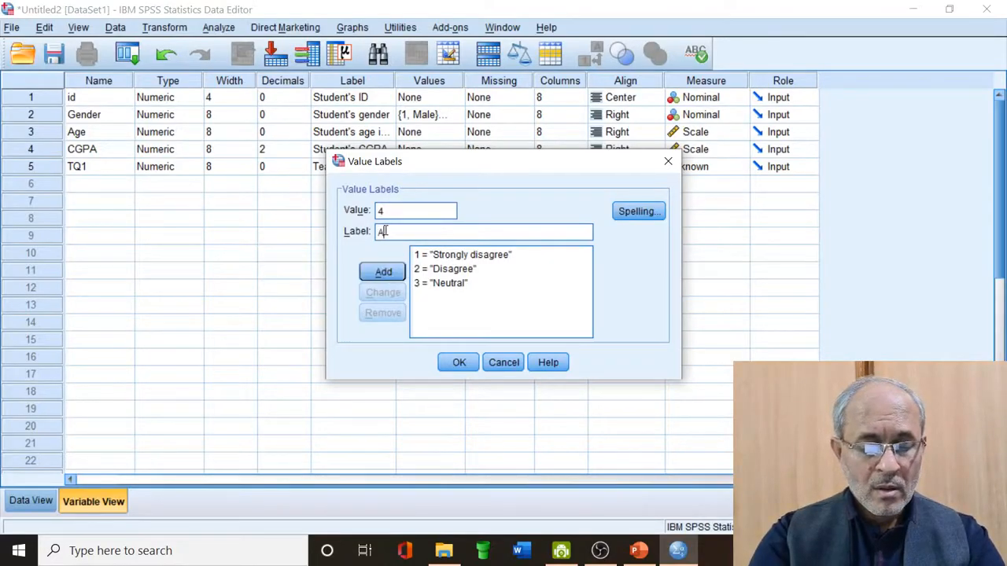
click(385, 276)
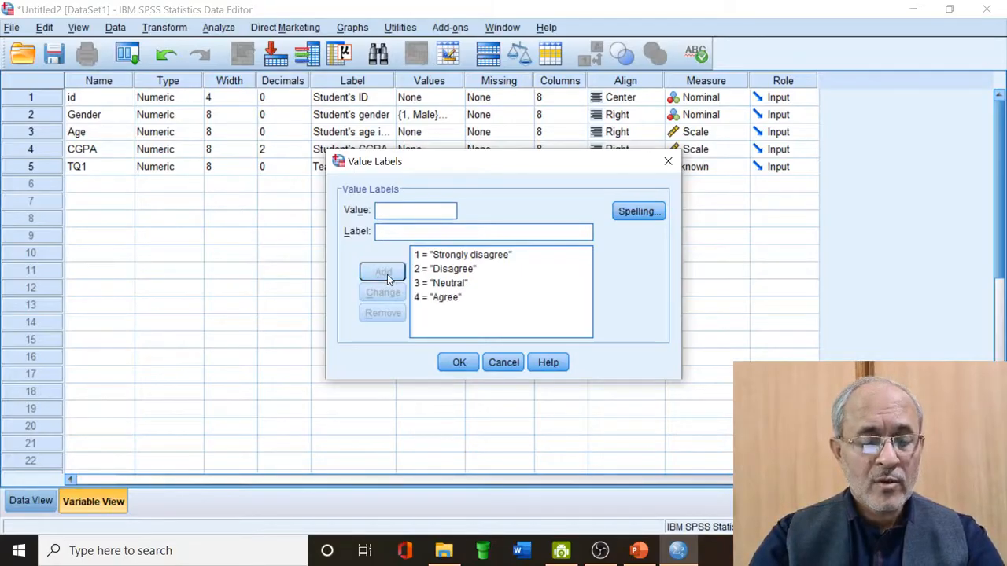
Complete TQ1's value labels with 5 = "Strongly agree" and set the variable's measurement level to Scale
text(5)
click(389, 232)
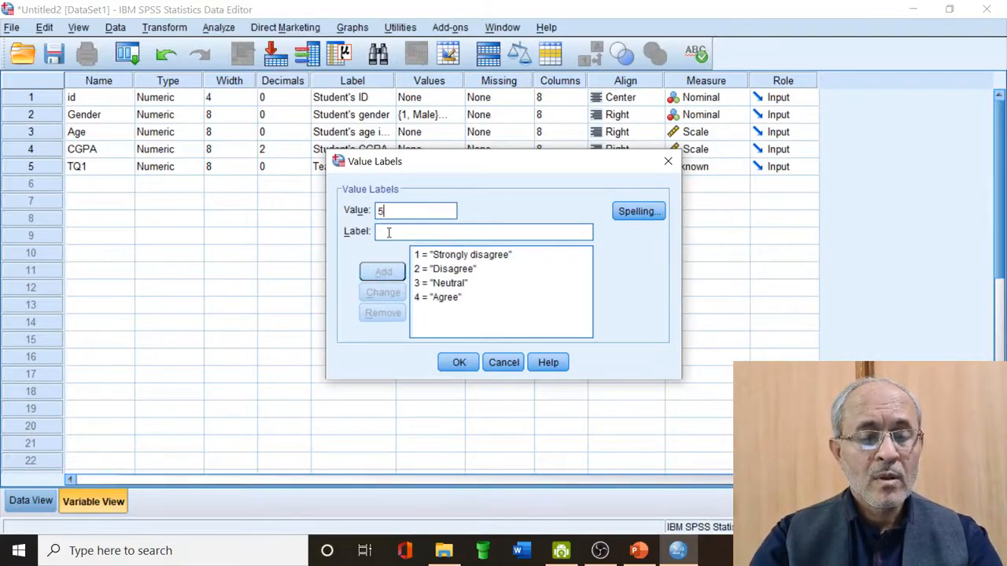
text(St)
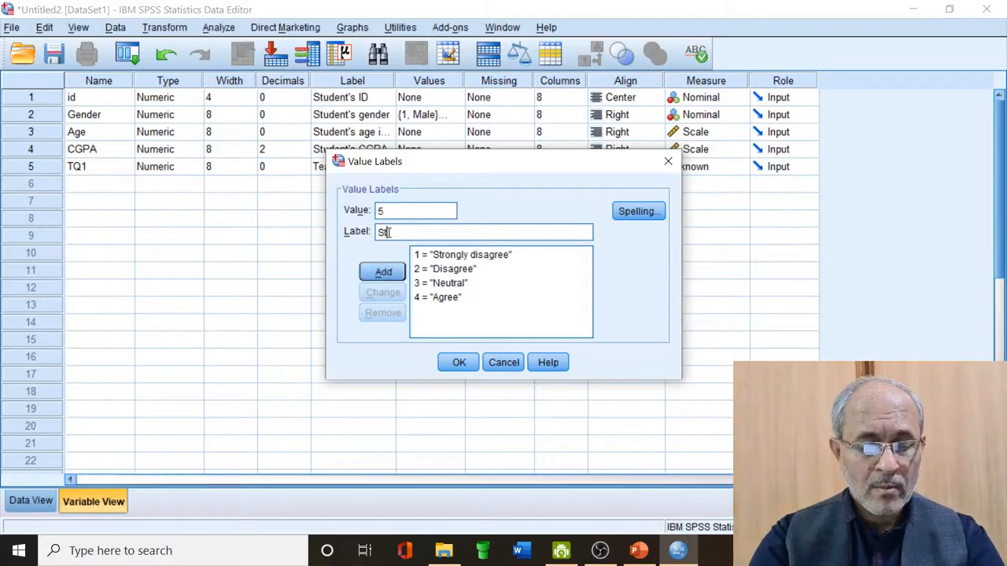
text(rongly)
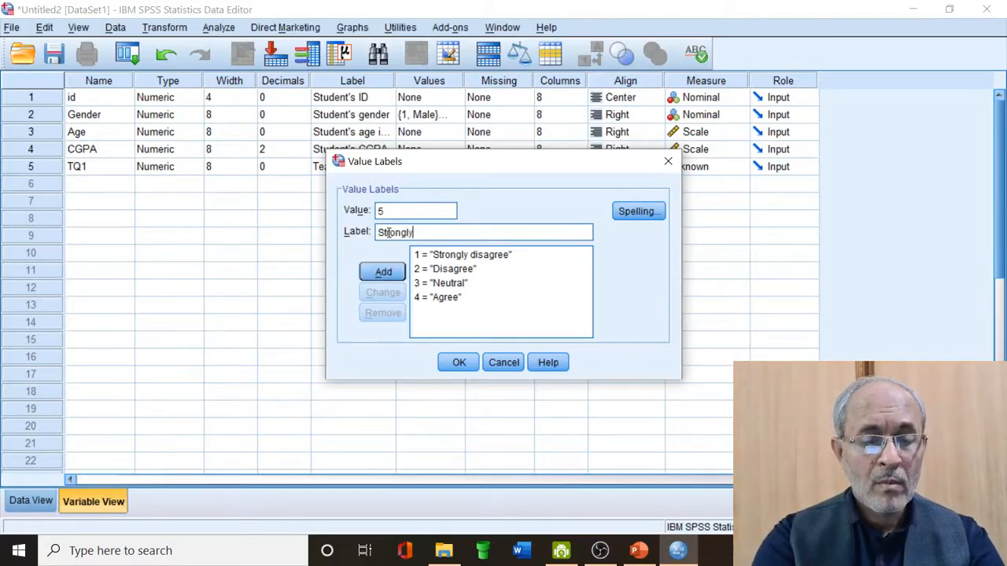
text( agree)
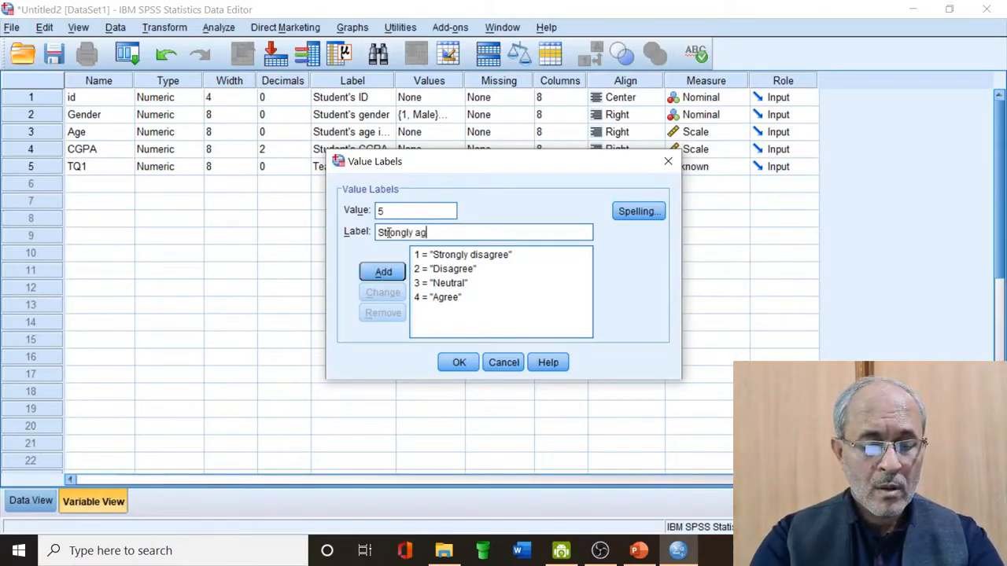
click(384, 272)
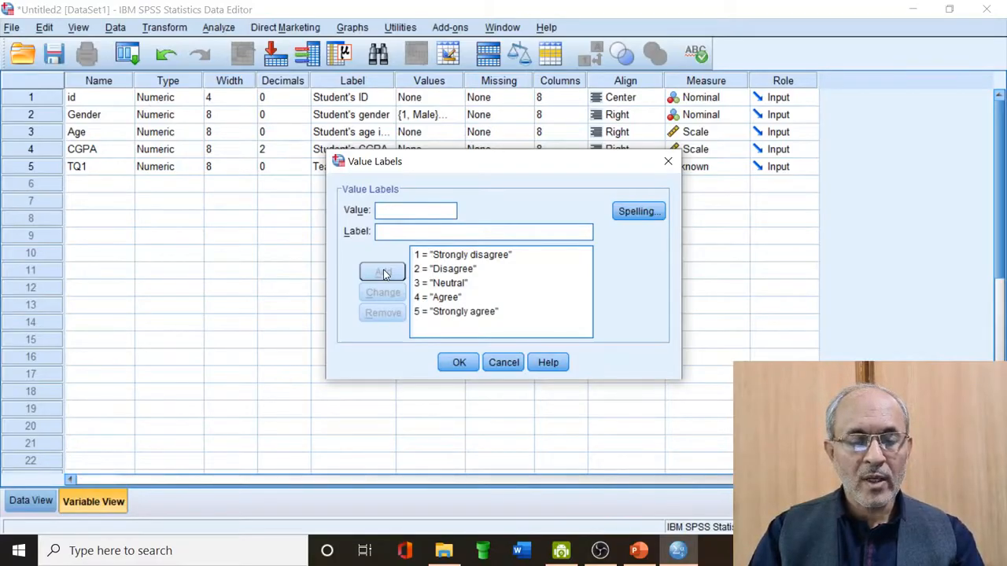
click(457, 362)
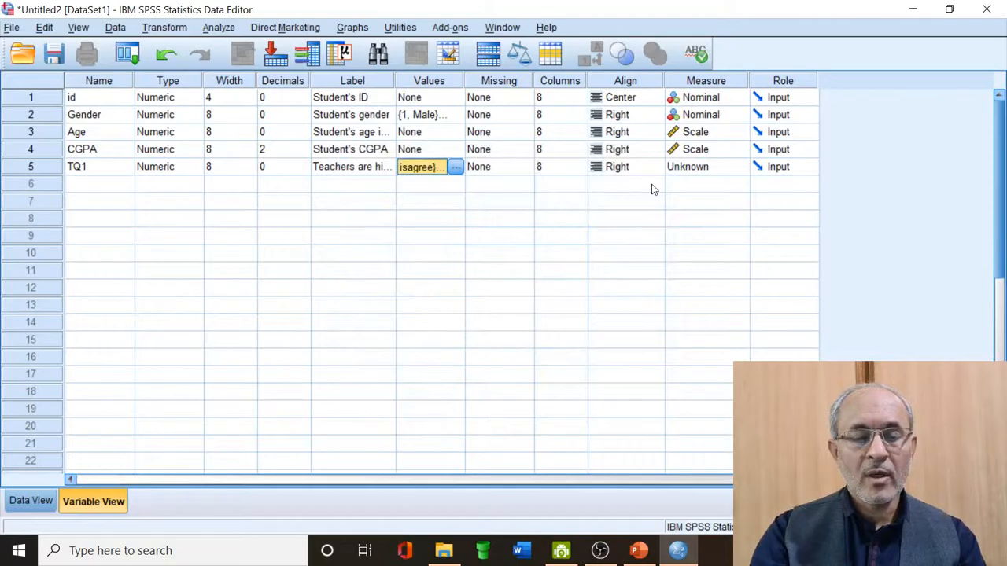
click(697, 169)
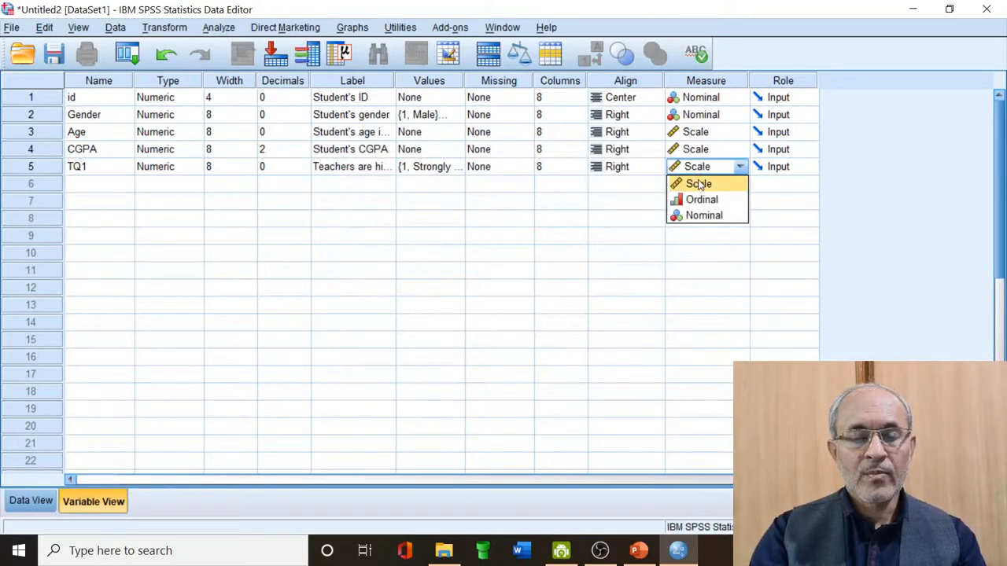
click(700, 184)
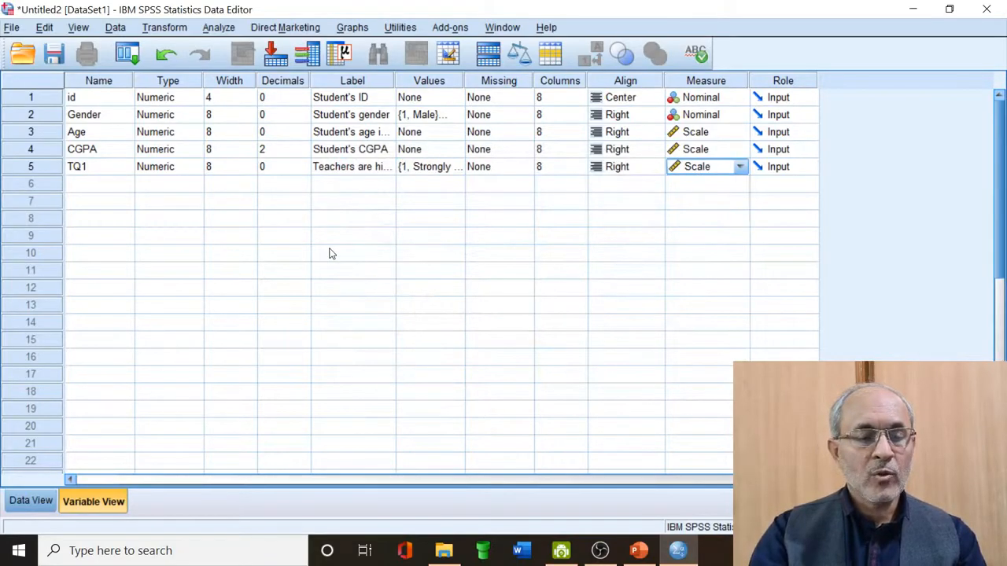
Add a numeric variable named TQ2 in row 6 and set its decimals to 0
click(123, 185)
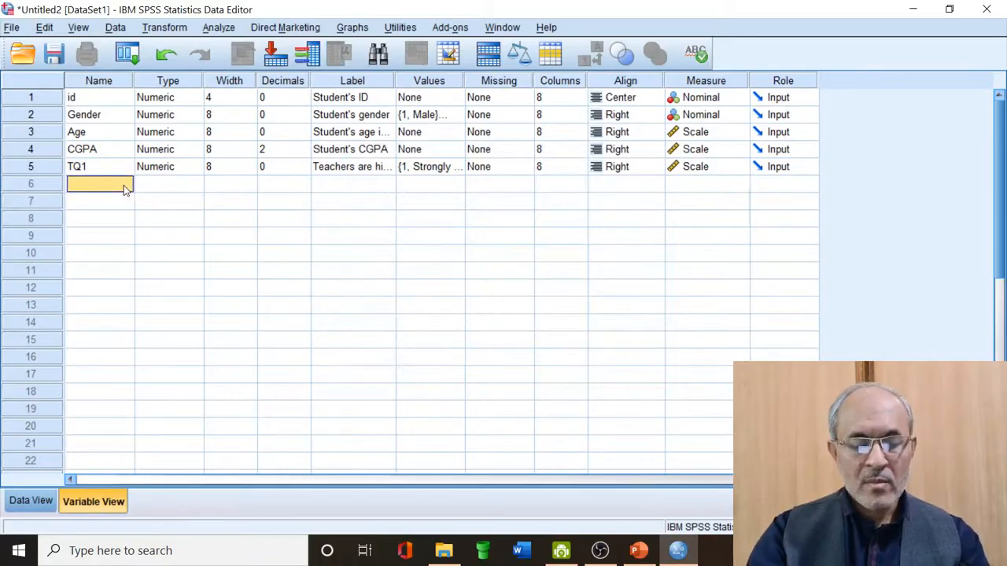
text(TQ2)
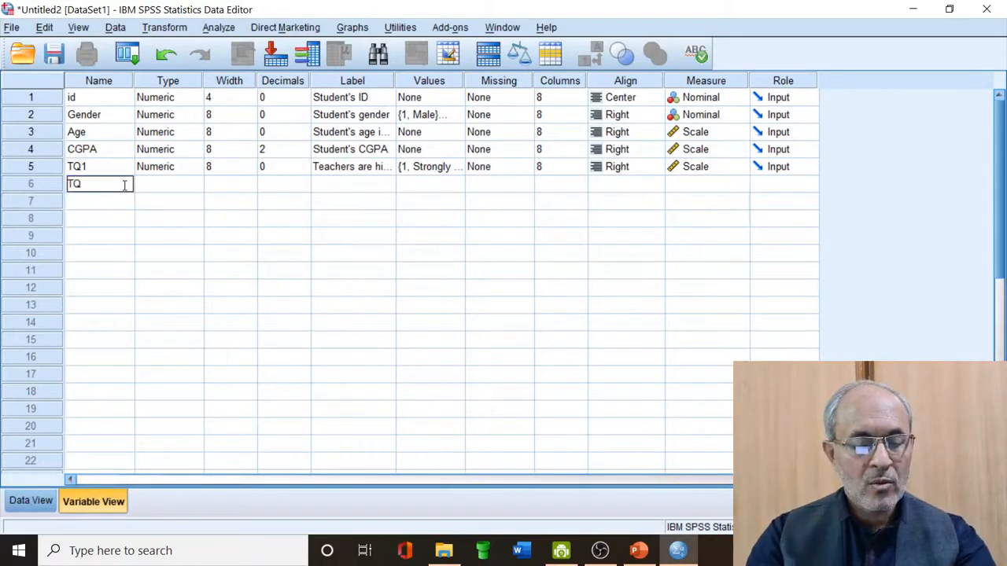
click(169, 186)
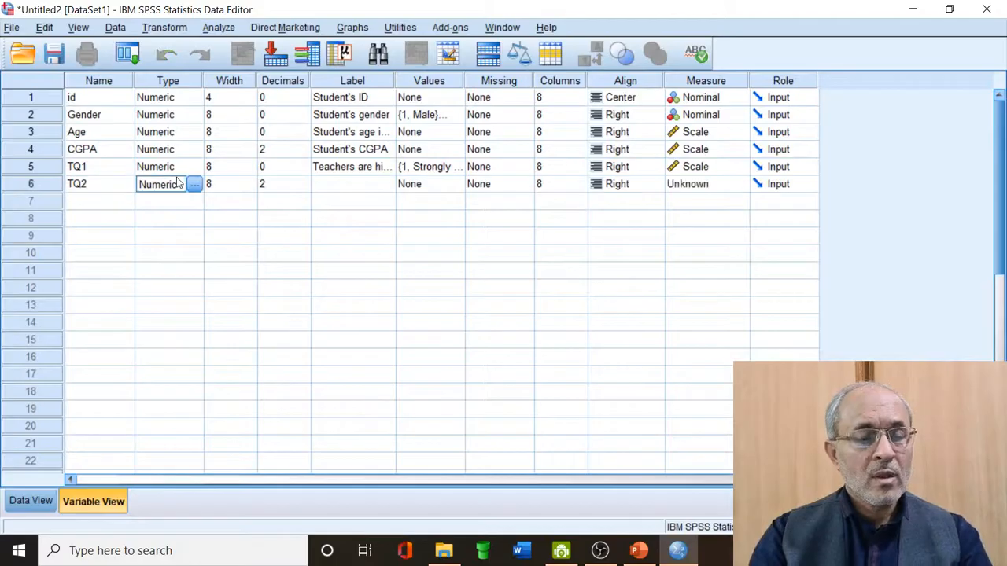
click(216, 184)
click(265, 183)
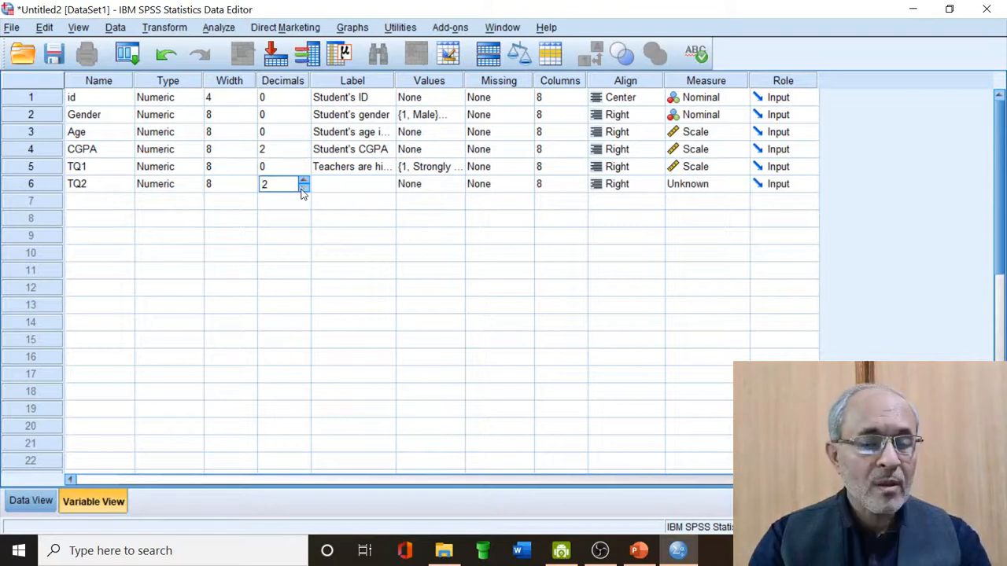
click(302, 188)
click(303, 188)
Give the TQ2 variable the label "Teachers are regular"
click(350, 183)
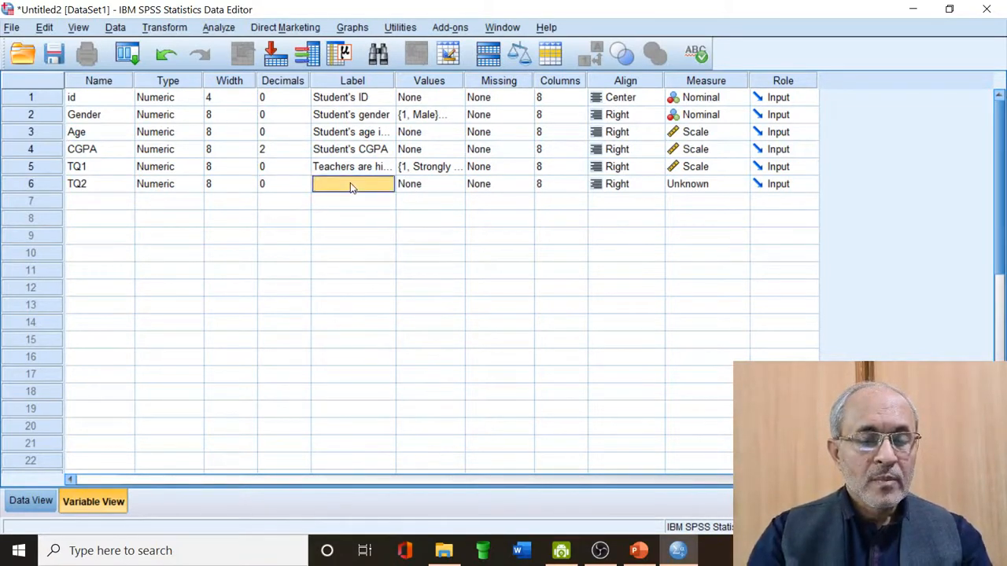
text(Teac)
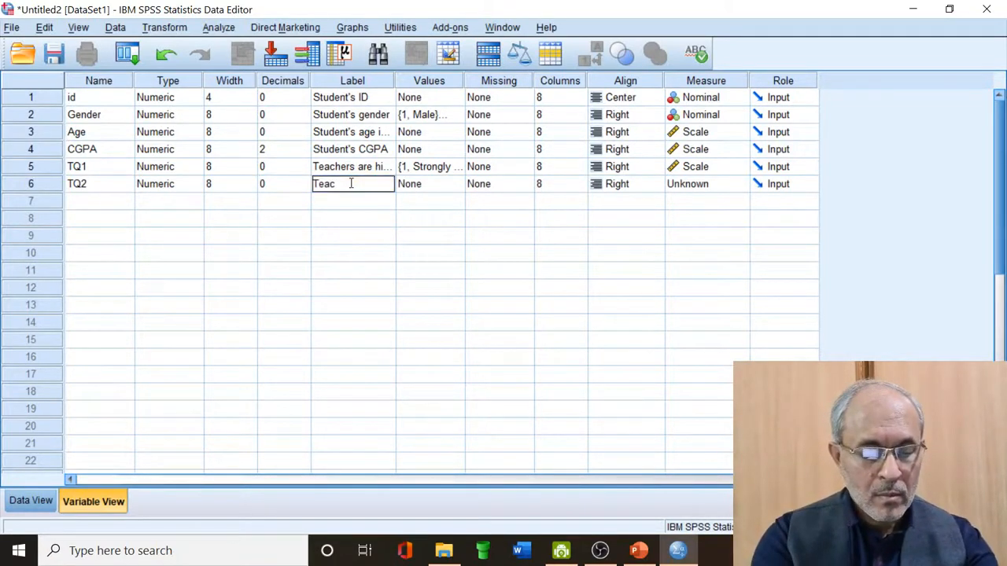
text(hers are)
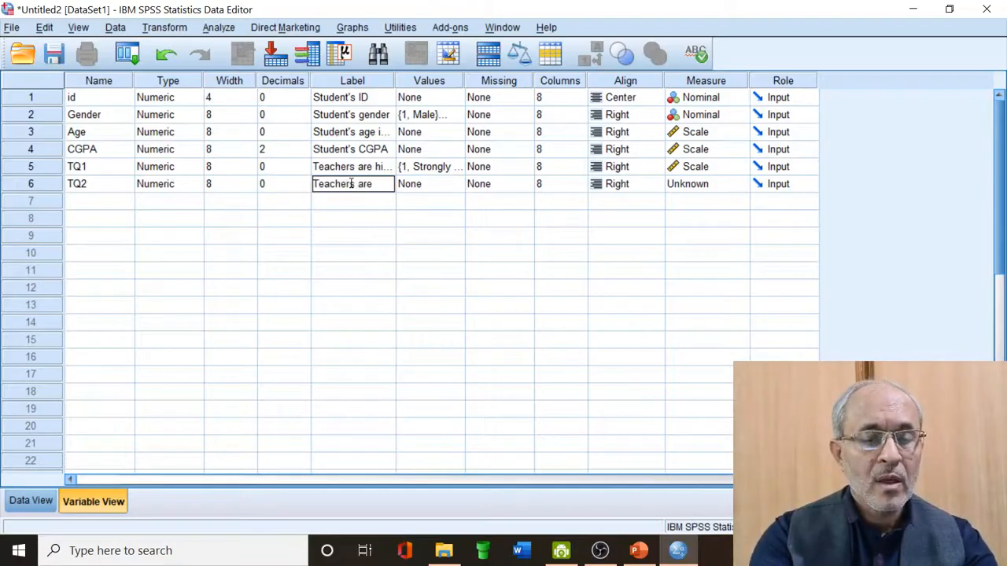
text( re)
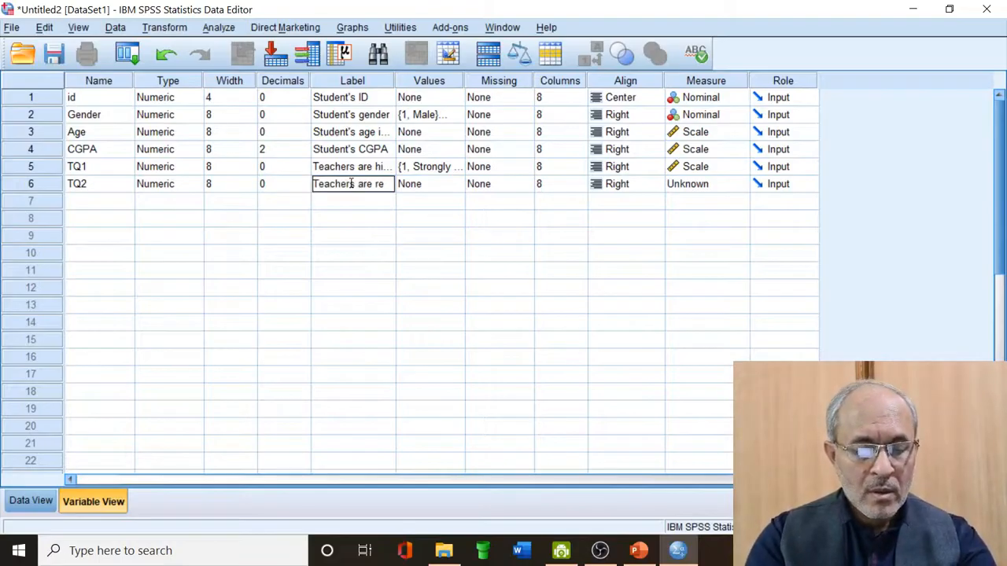
text(gular)
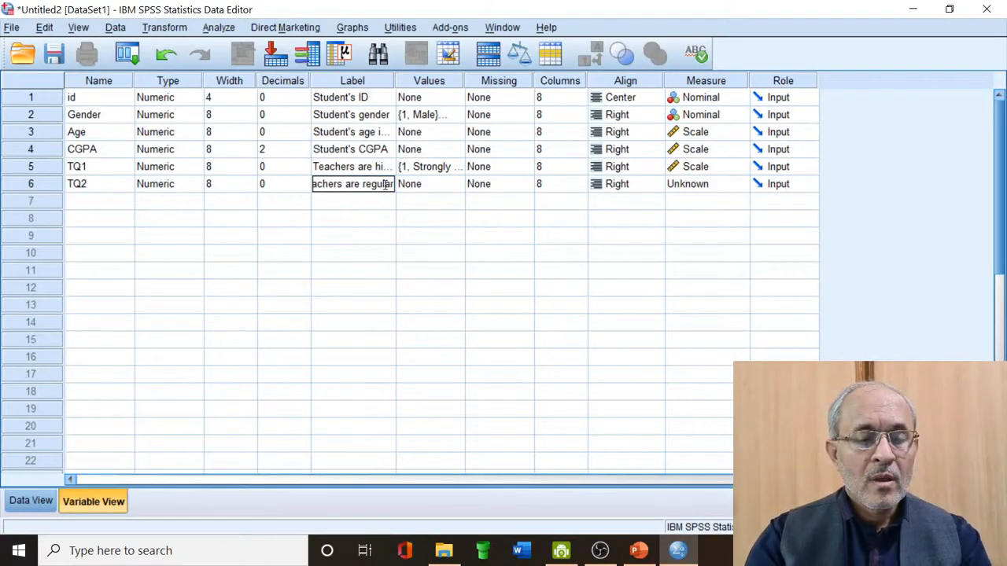
click(408, 191)
Copy the value labels of TQ1 to the TQ2 variable
click(420, 170)
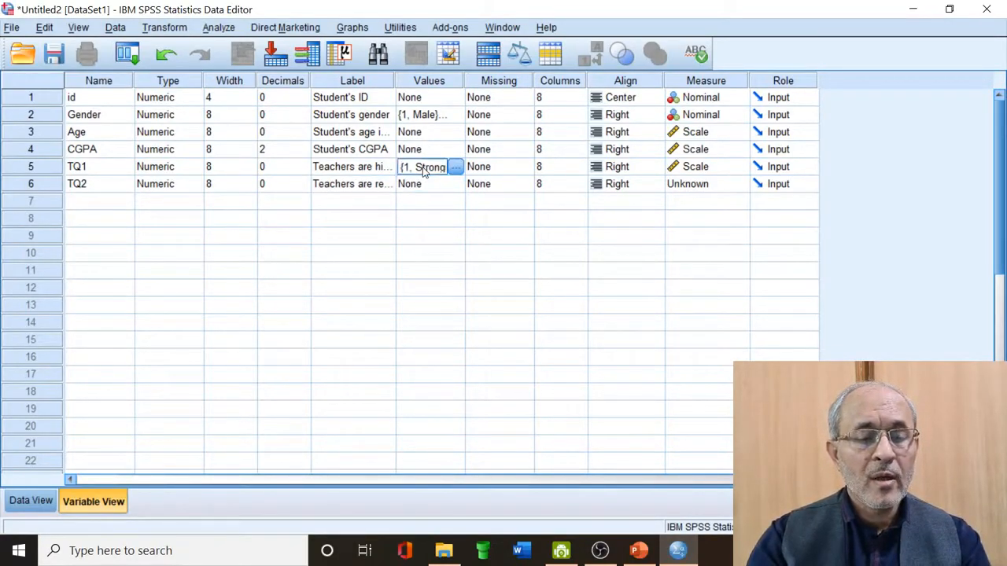
click(379, 171)
key(Right)
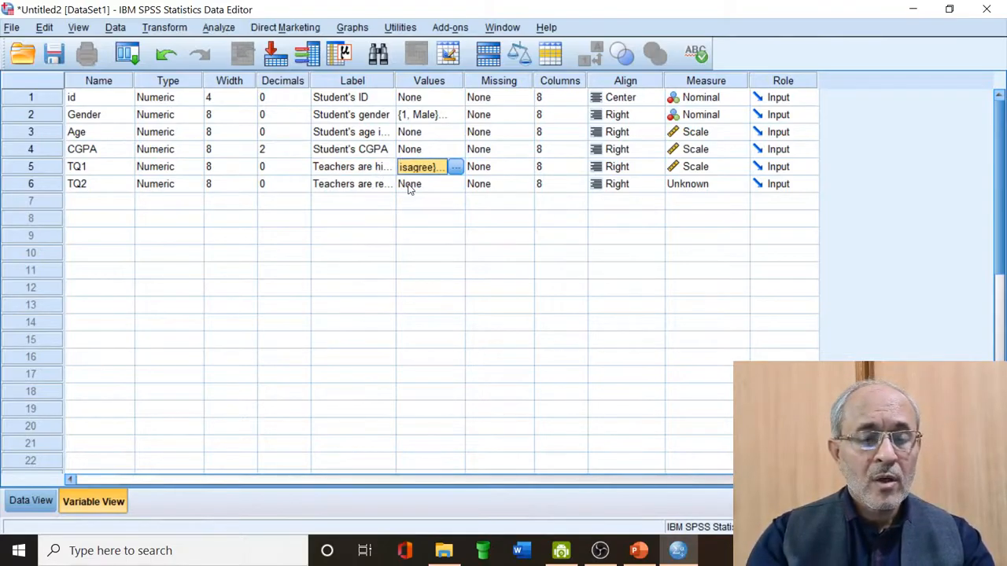
click(408, 187)
key(ctrl+v)
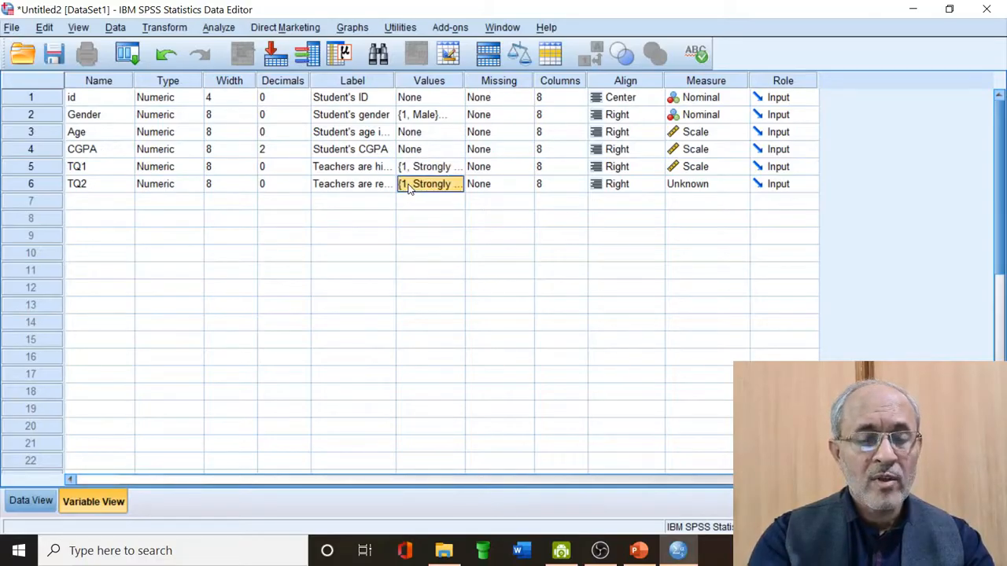
Check TQ2's copied value labels and set the variable's measurement level to Scale
click(443, 188)
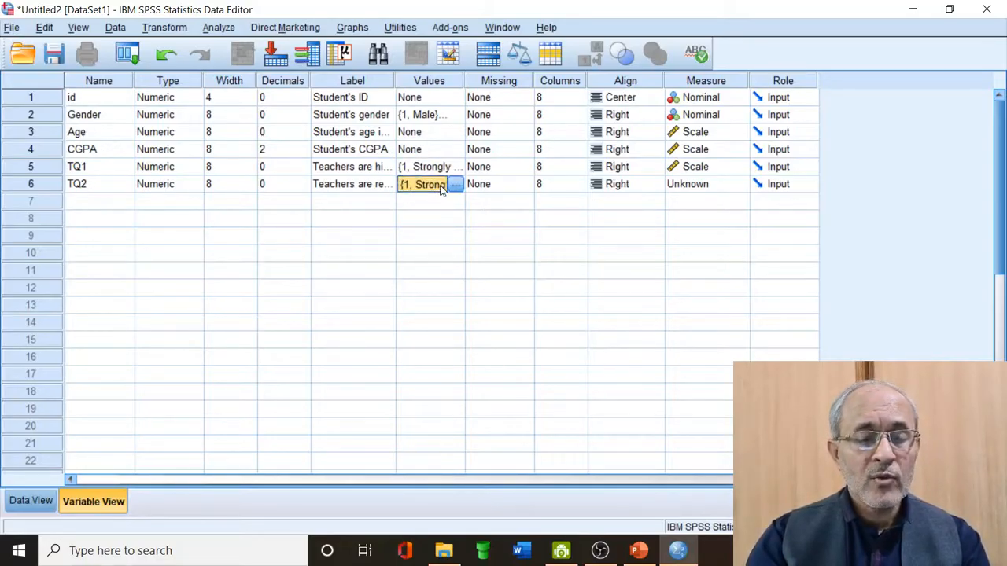
click(455, 185)
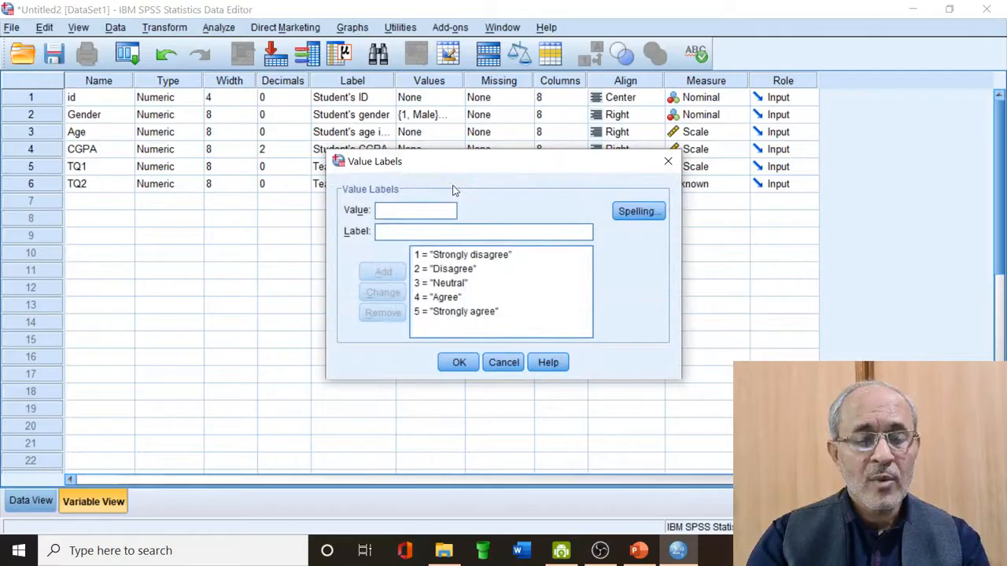
click(501, 364)
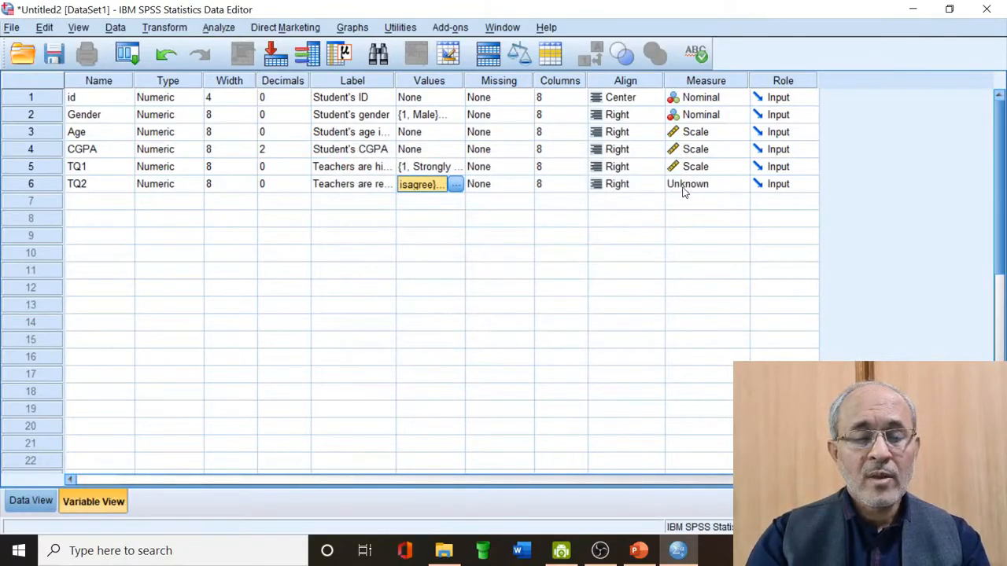
click(684, 193)
click(694, 203)
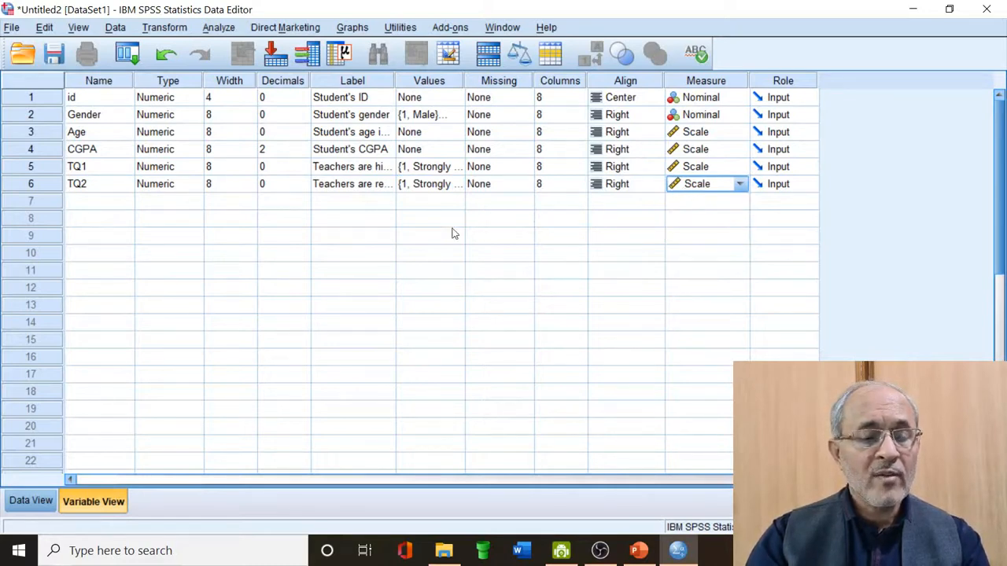
Add a numeric variable named TQ3 in row 7 and set its decimals to 0
click(120, 205)
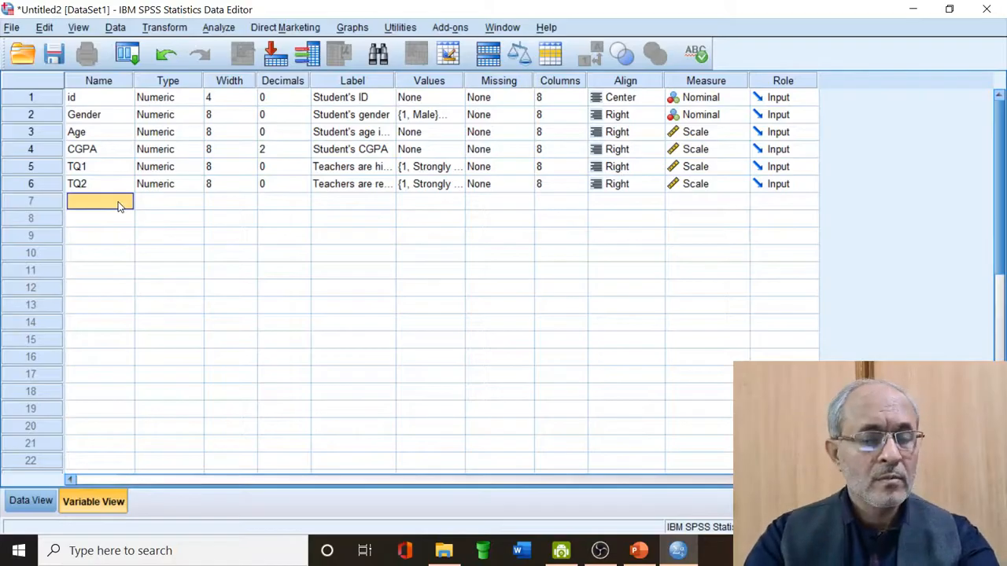
text(T)
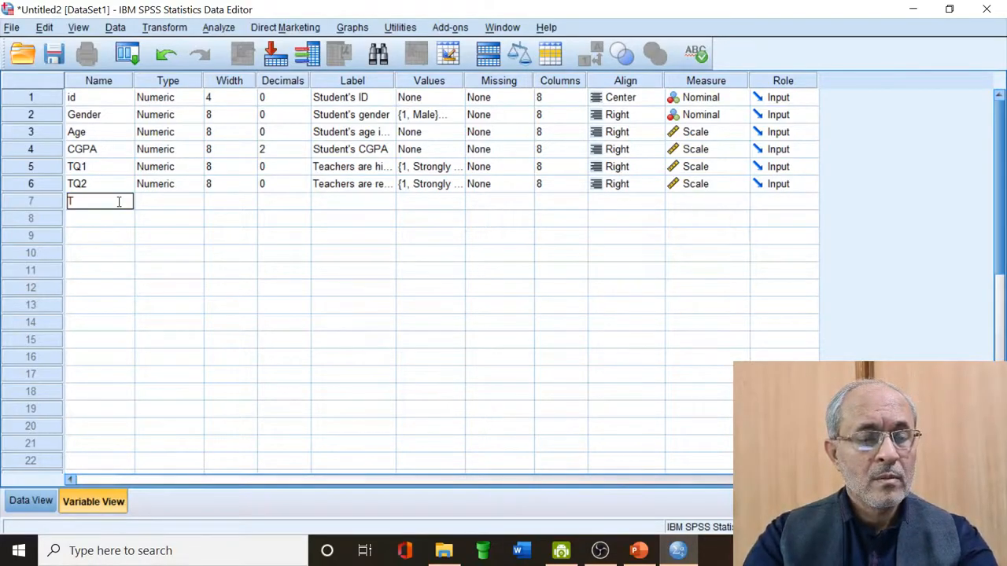
text(Q)
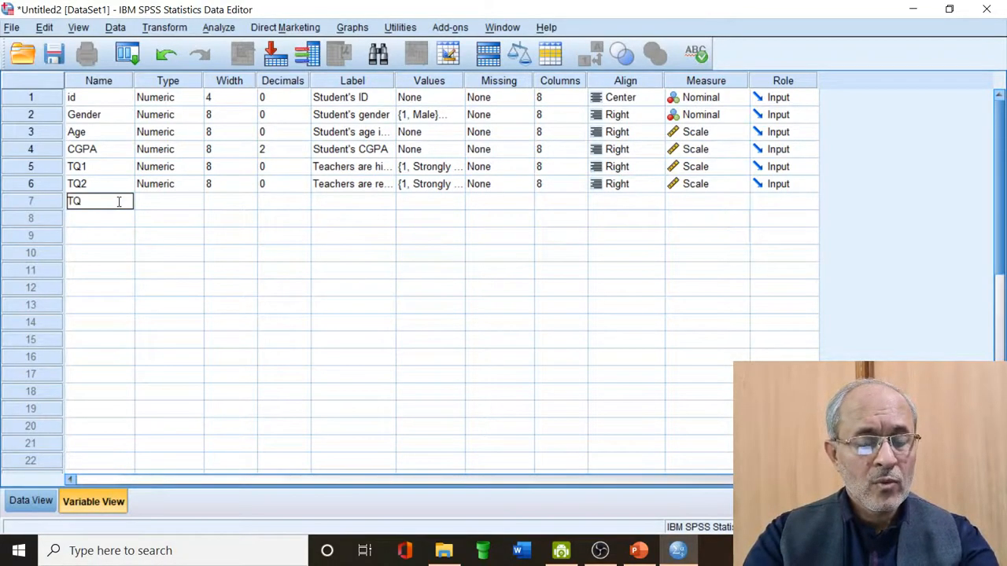
text(3)
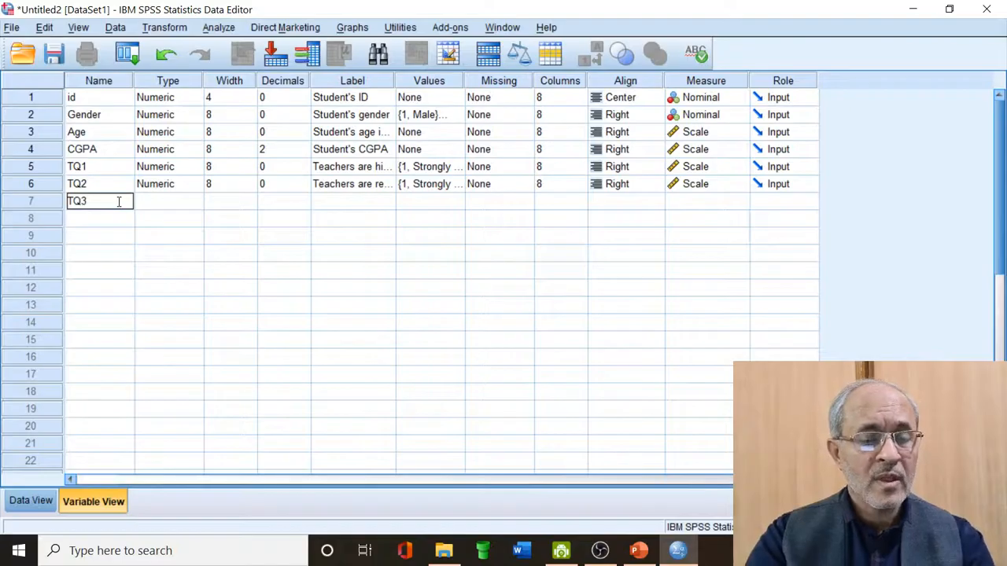
click(168, 203)
click(264, 203)
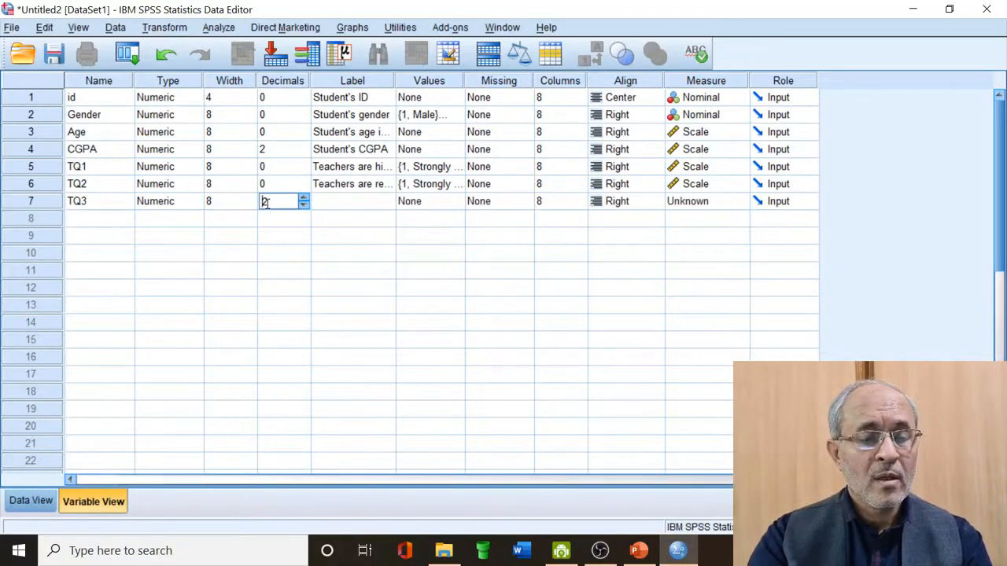
click(304, 206)
click(303, 206)
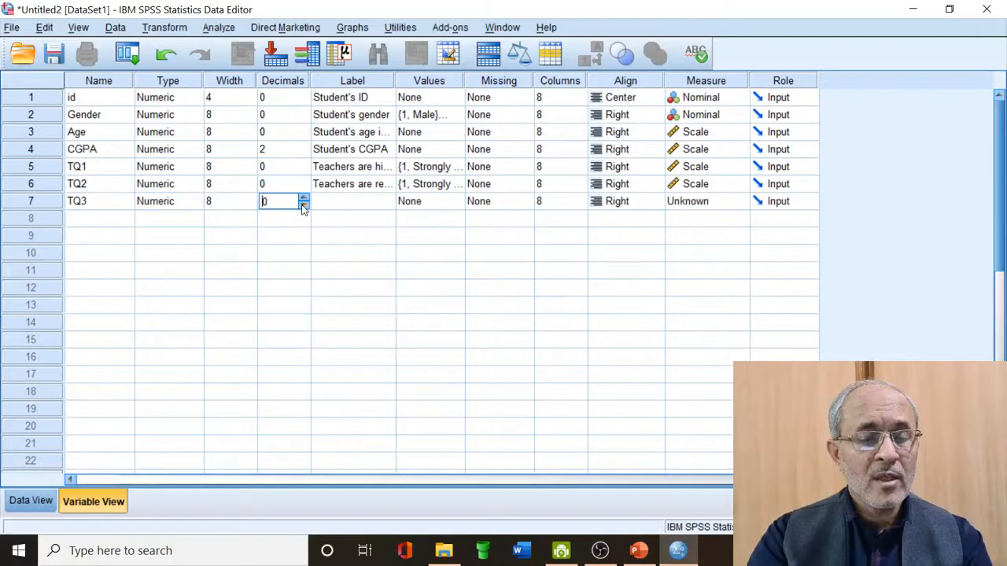
Give the TQ3 variable the label "I am always upset in my class because of teachers' attitude"
click(342, 203)
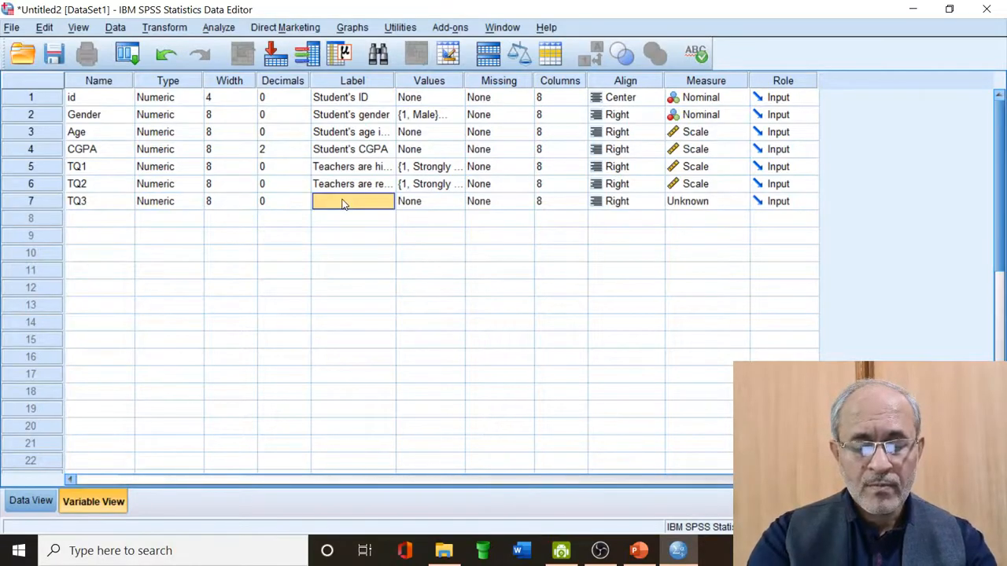
text(I am aw)
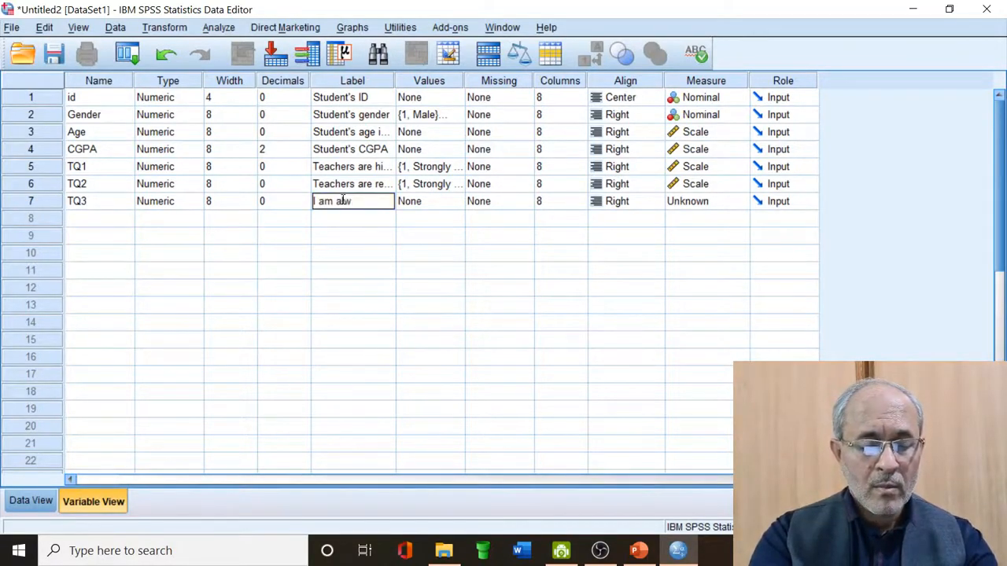
key(BackSpace)
text(lways up)
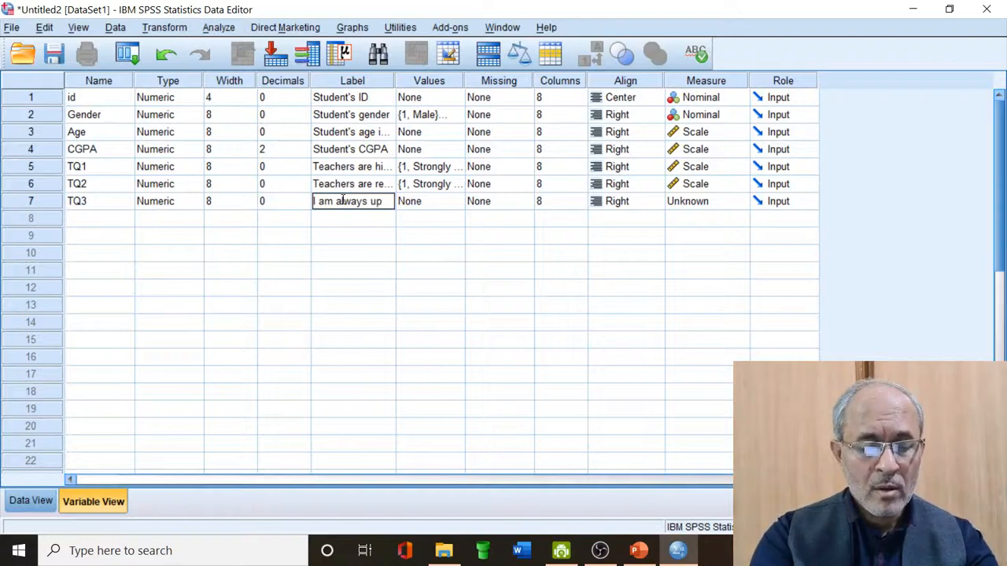
text(set in)
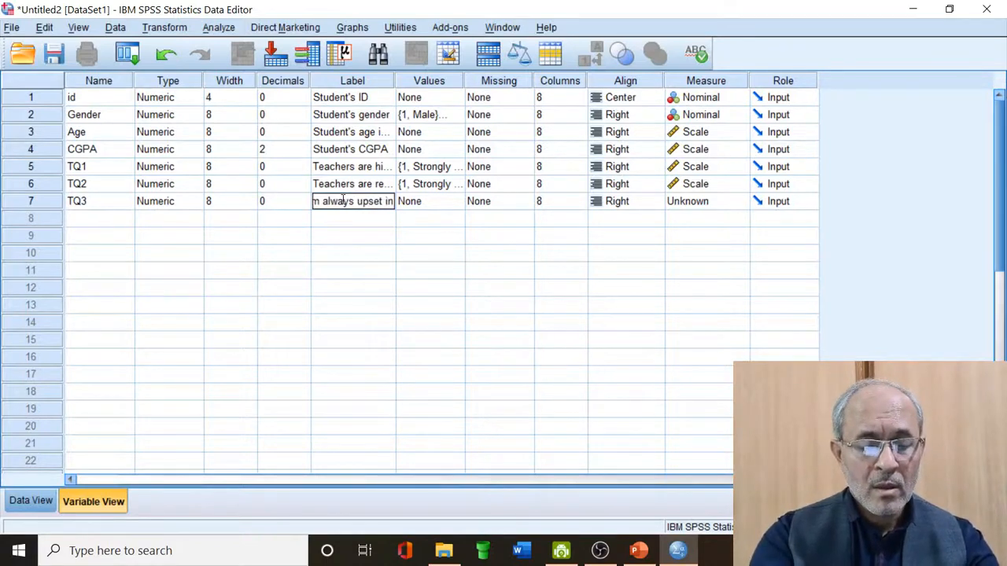
text( my class)
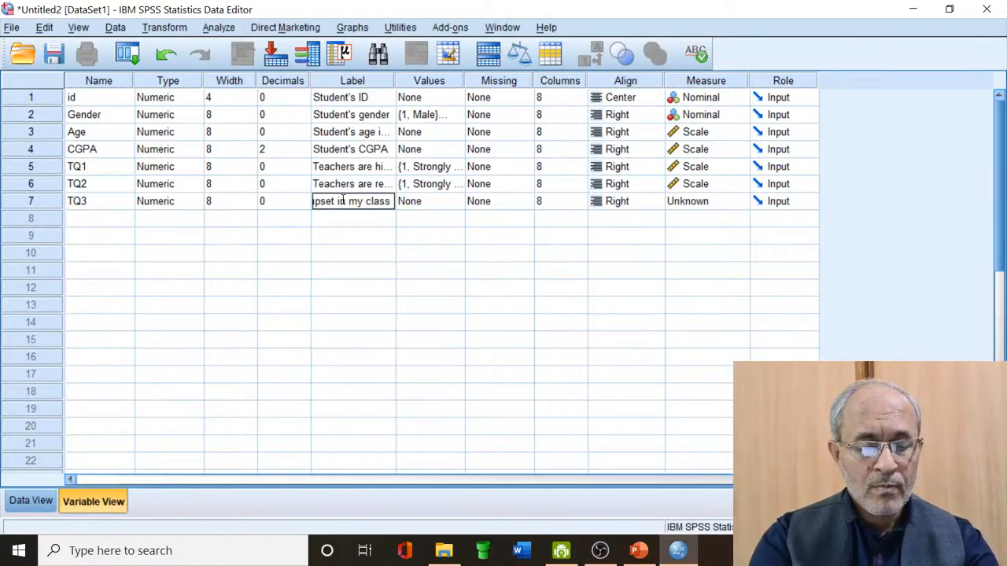
text( because of)
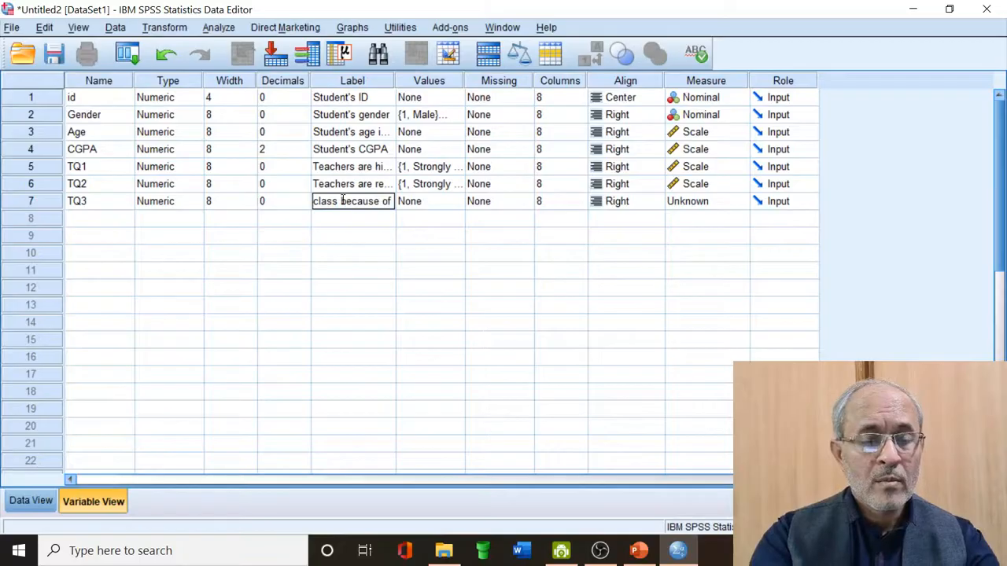
text( teach)
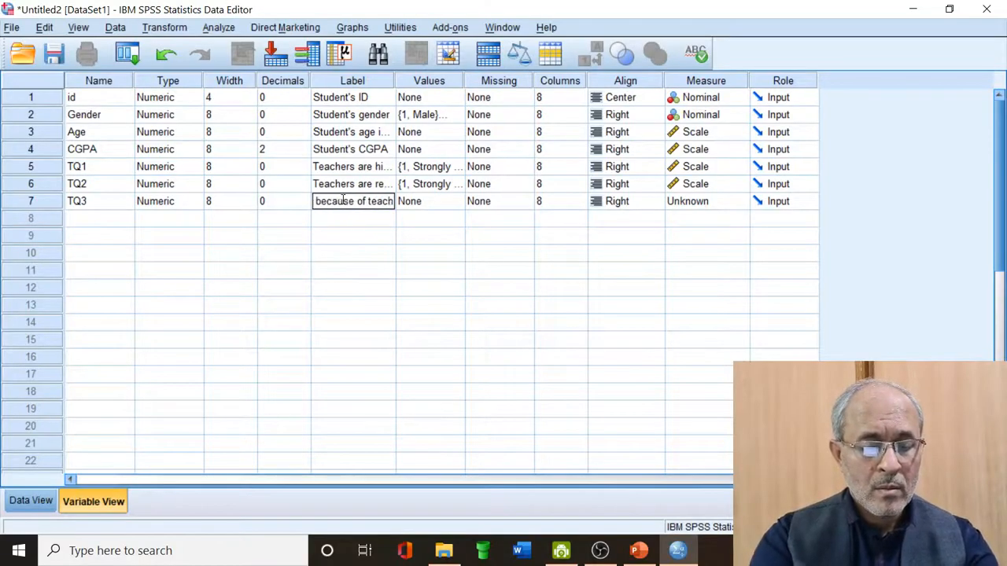
text(ers')
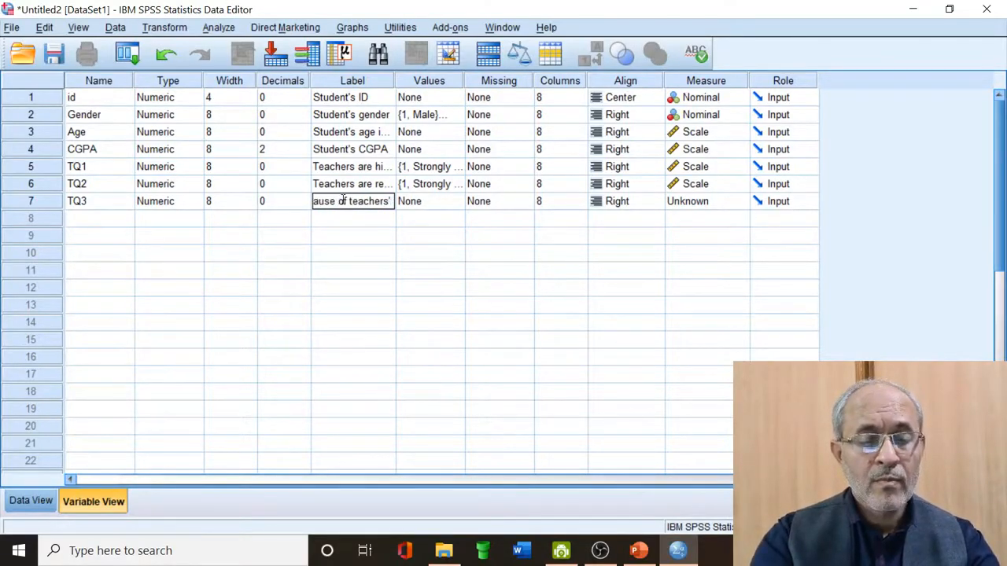
text( atti)
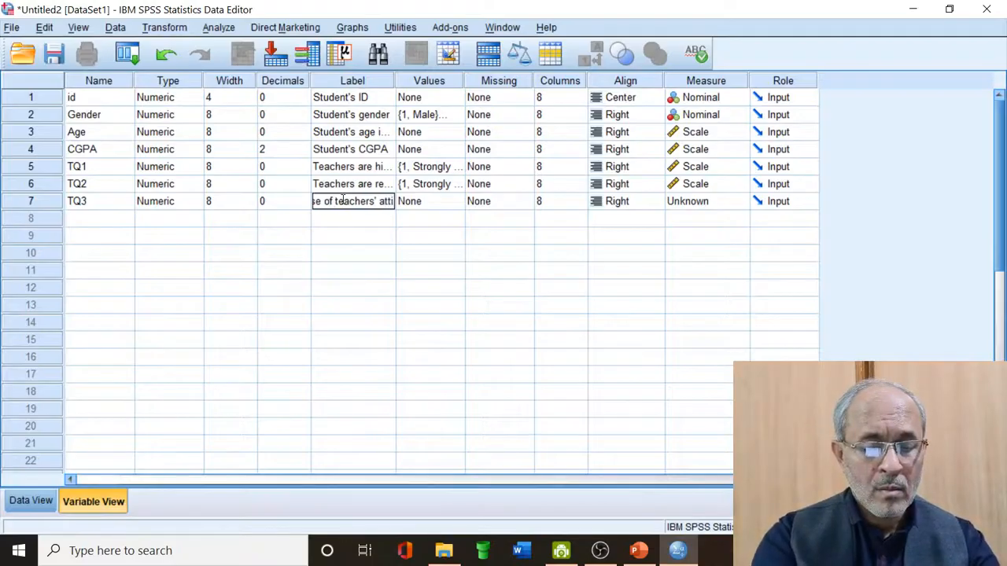
text(tude)
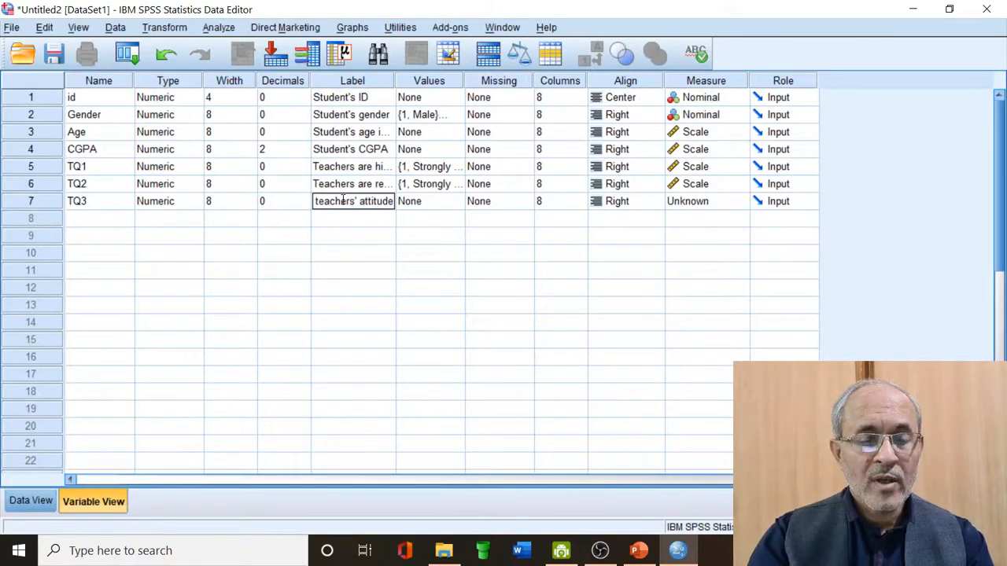
Paste the copied TQ1 value labels into TQ3 and set its measurement level to Scale
click(414, 206)
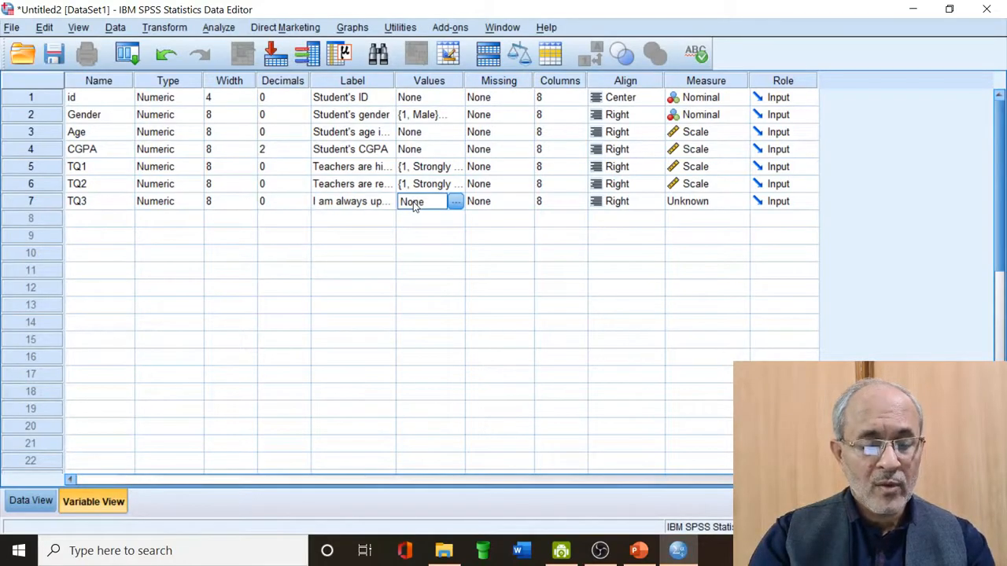
text({1, Strongly ...)
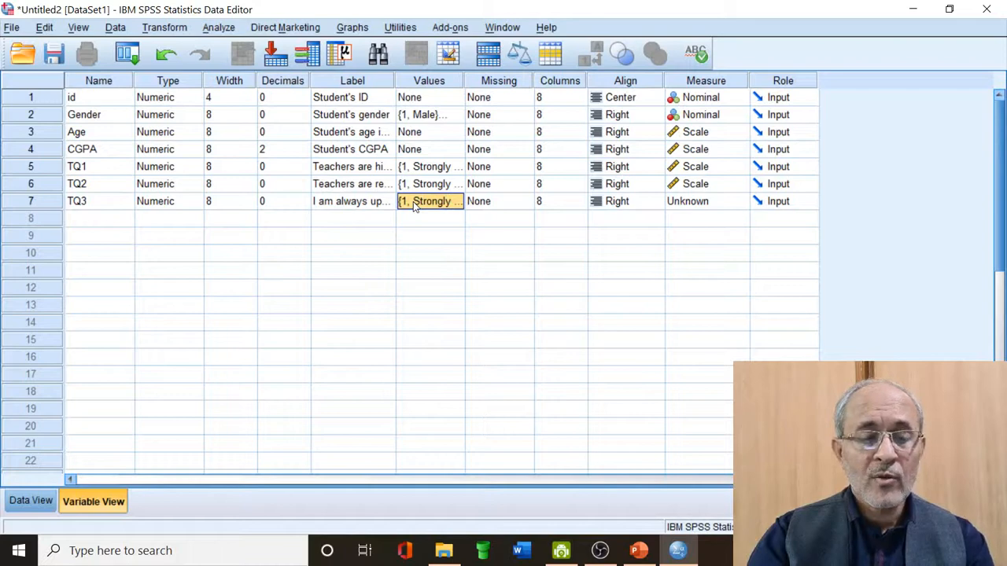
click(707, 203)
click(710, 220)
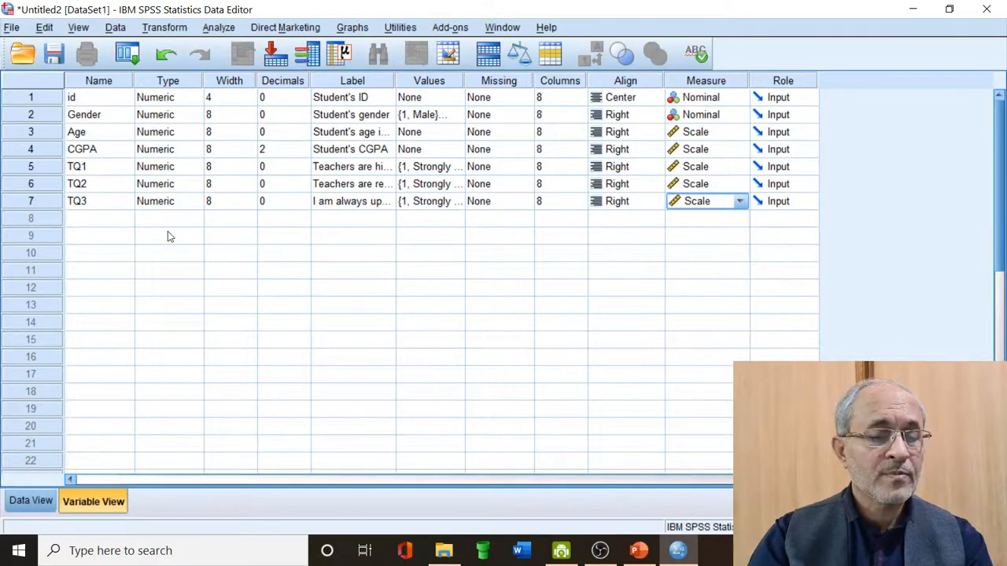
Save the dataset as Students in the Documents folder and close the output viewer without saving its contents
click(112, 220)
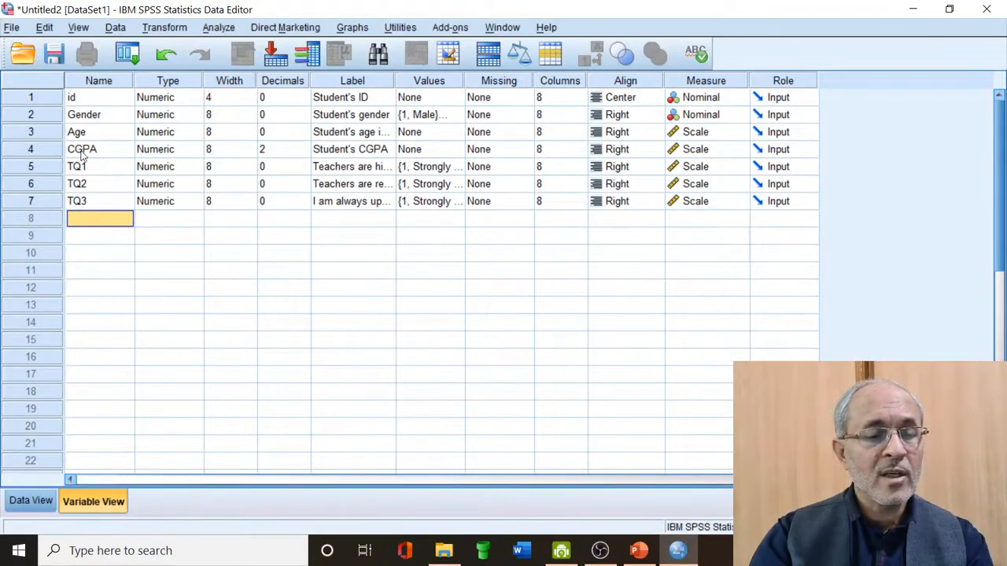
click(12, 28)
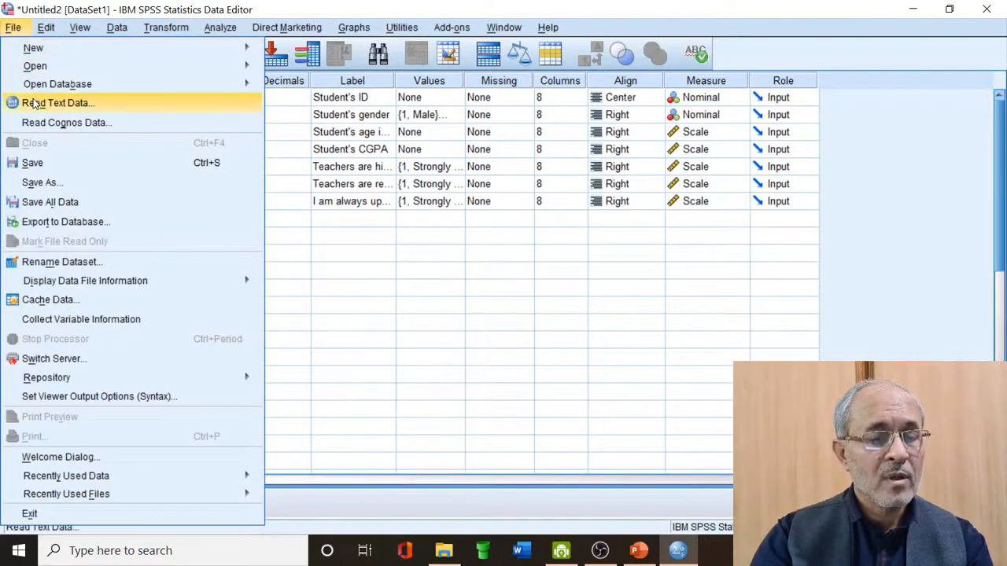
click(39, 169)
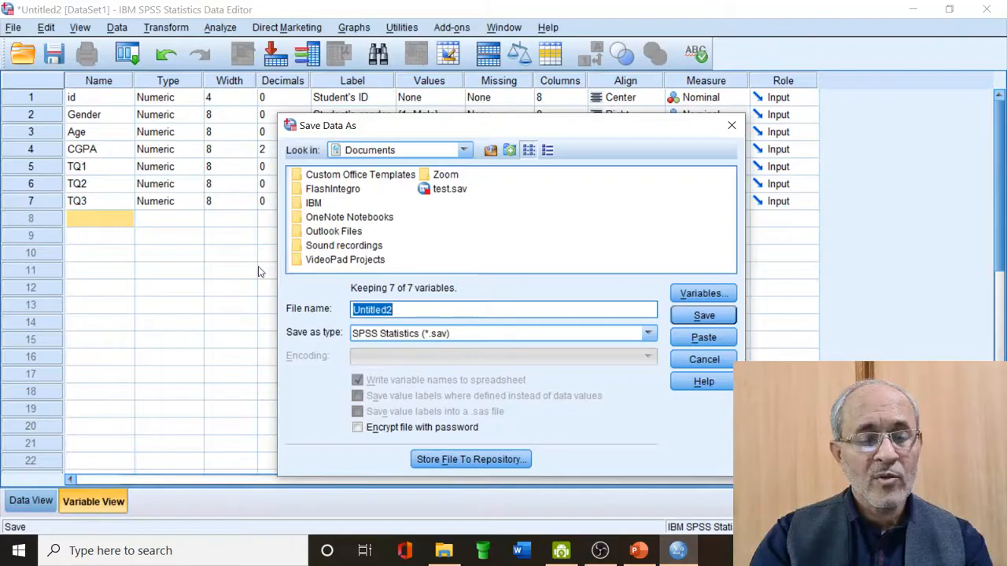
text(Stud)
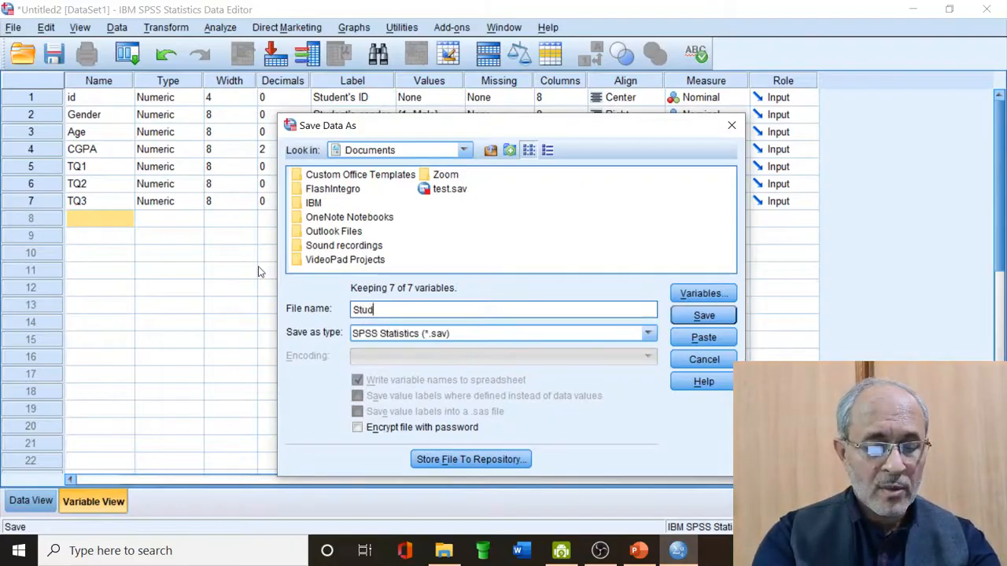
text(ents)
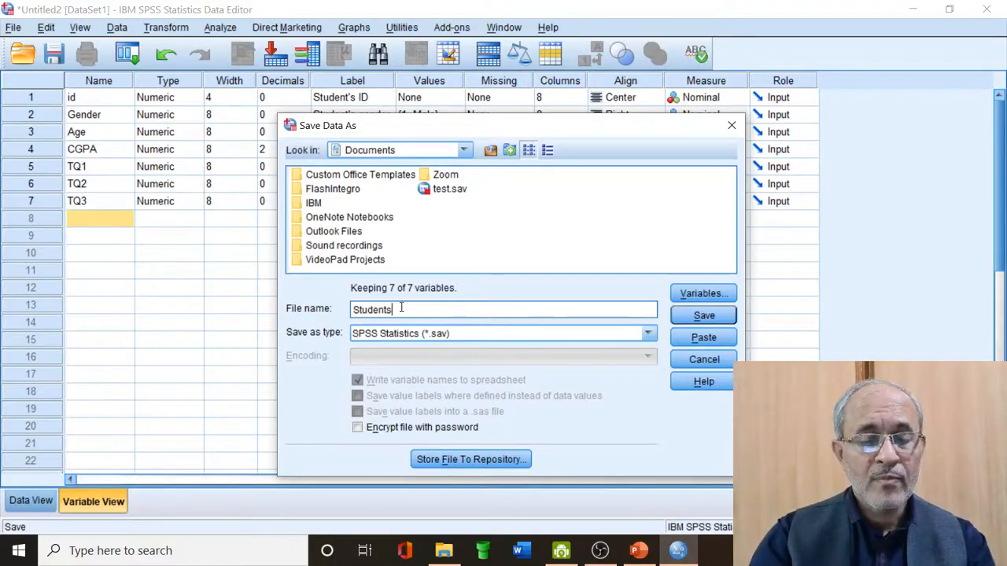
click(679, 315)
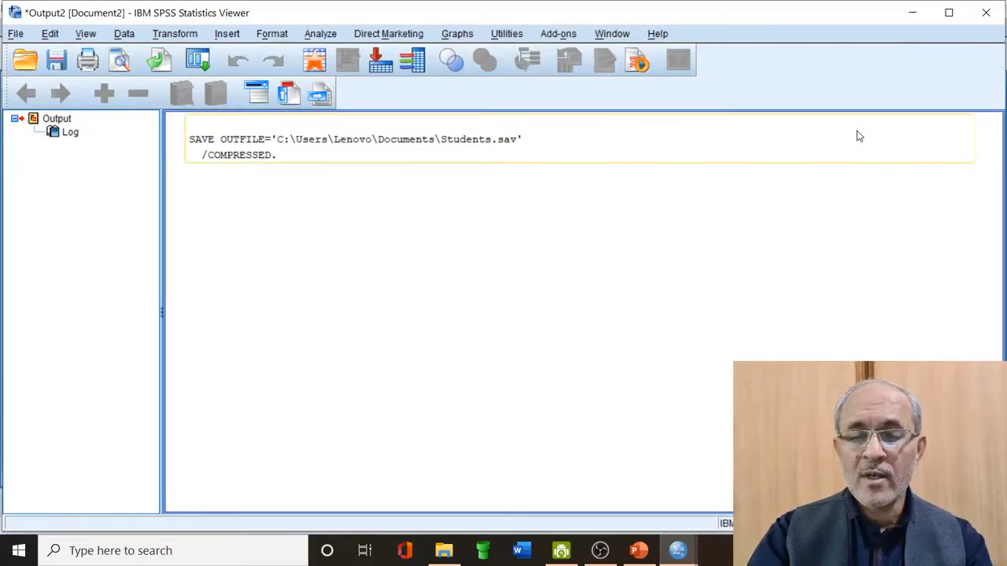
click(996, 14)
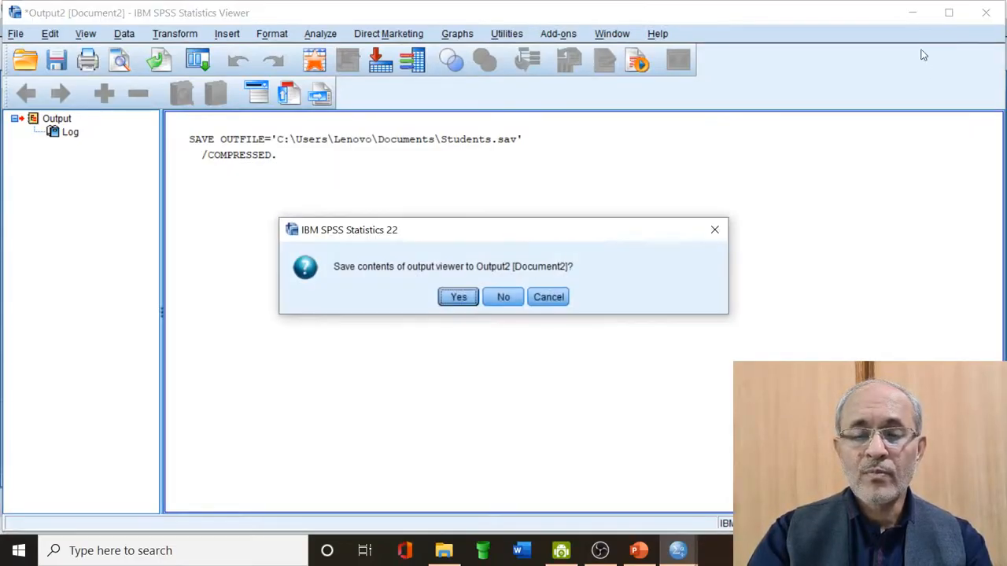
click(504, 297)
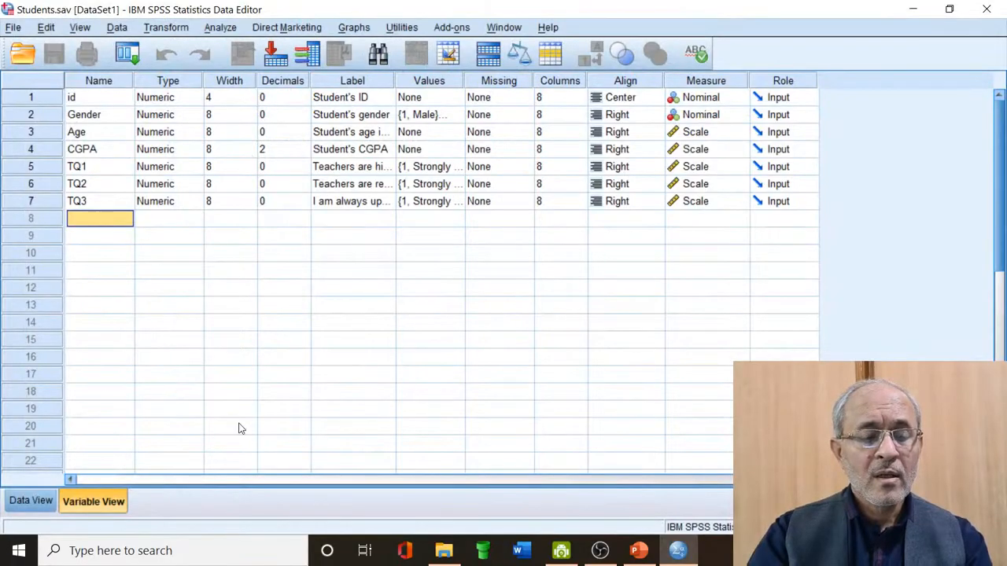
In the data sheet, start case 1 with id 1, Gender 1, Age 23 and CGPA 3.45
click(45, 501)
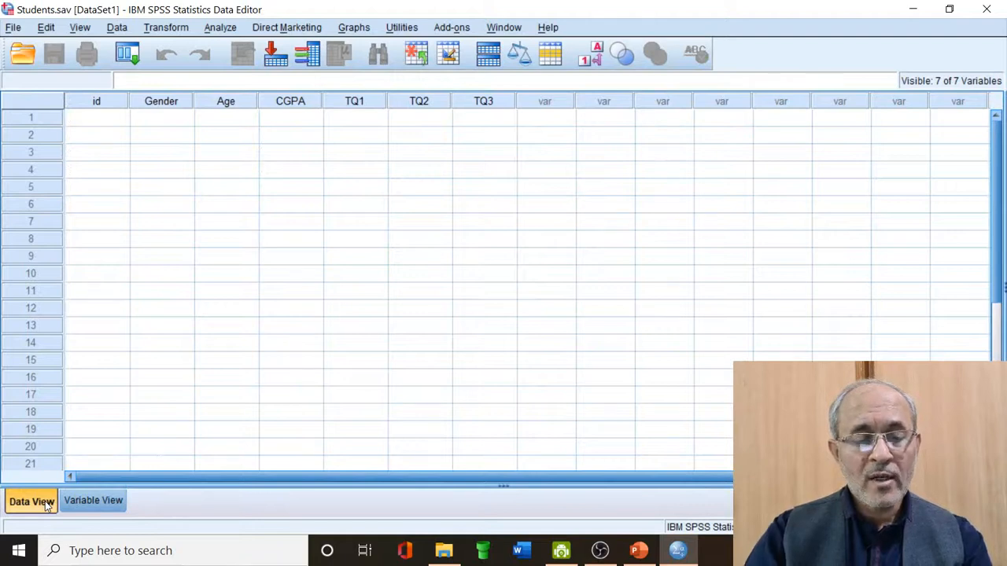
click(97, 124)
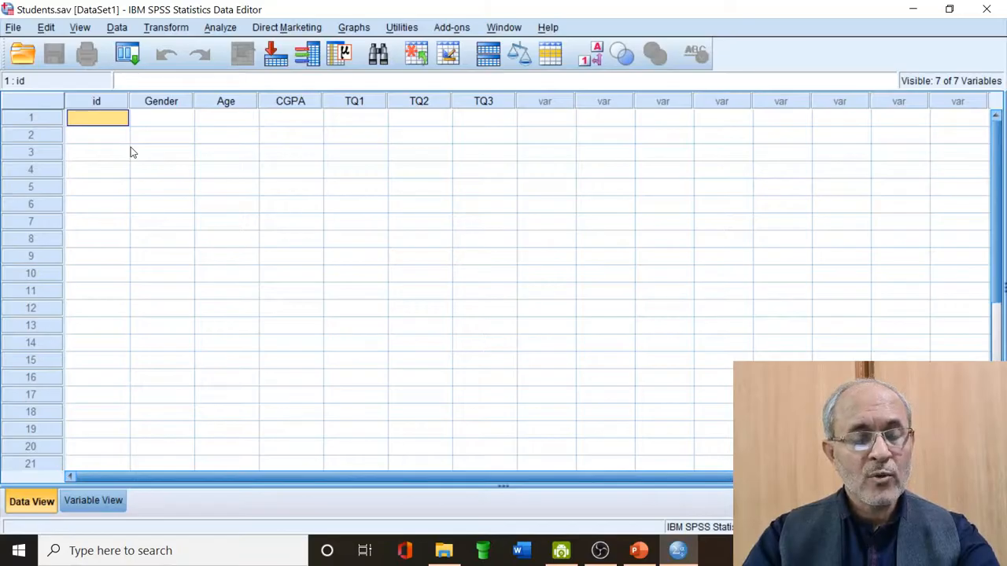
text(1)
key(Tab)
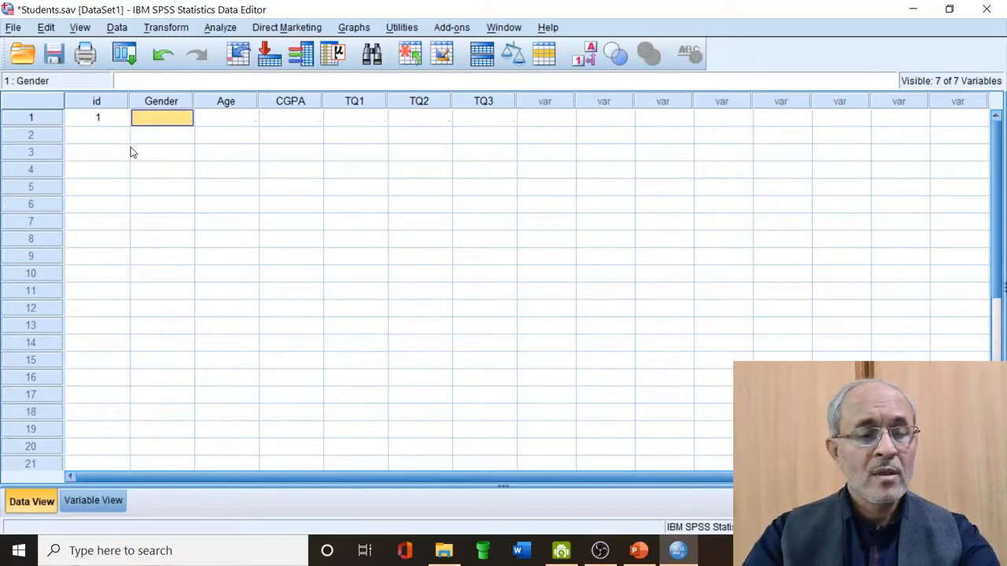
text(1)
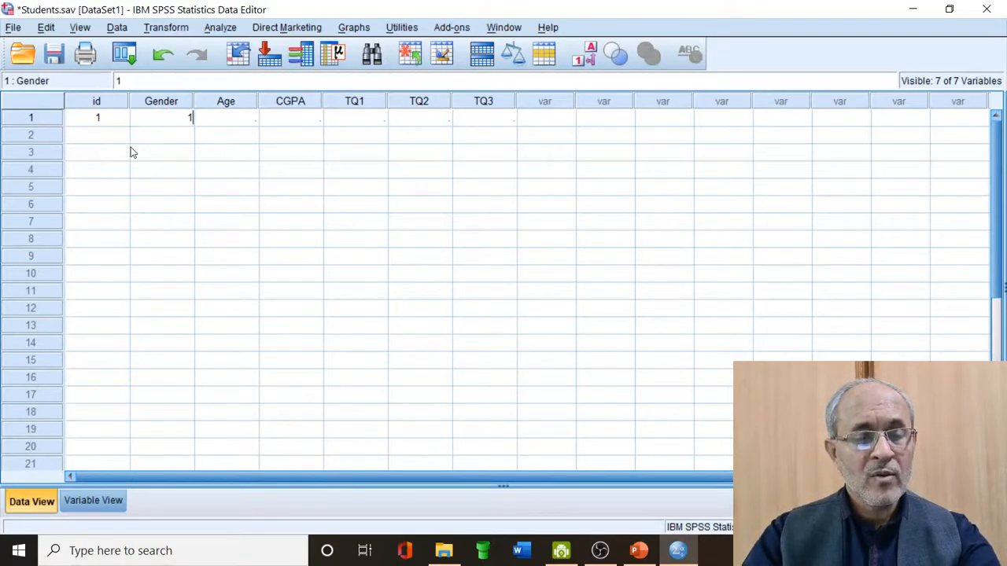
key(Tab)
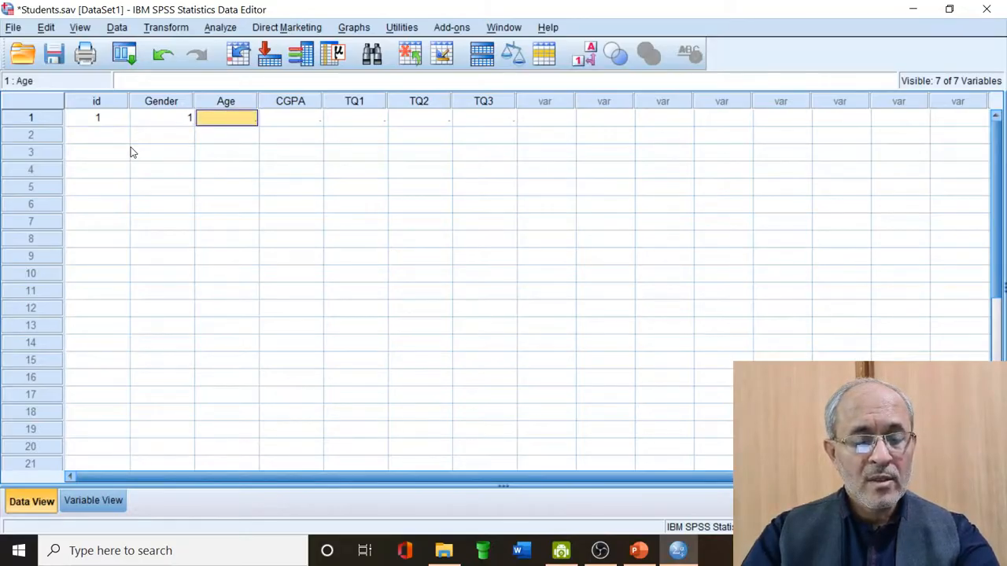
text(23)
key(Tab)
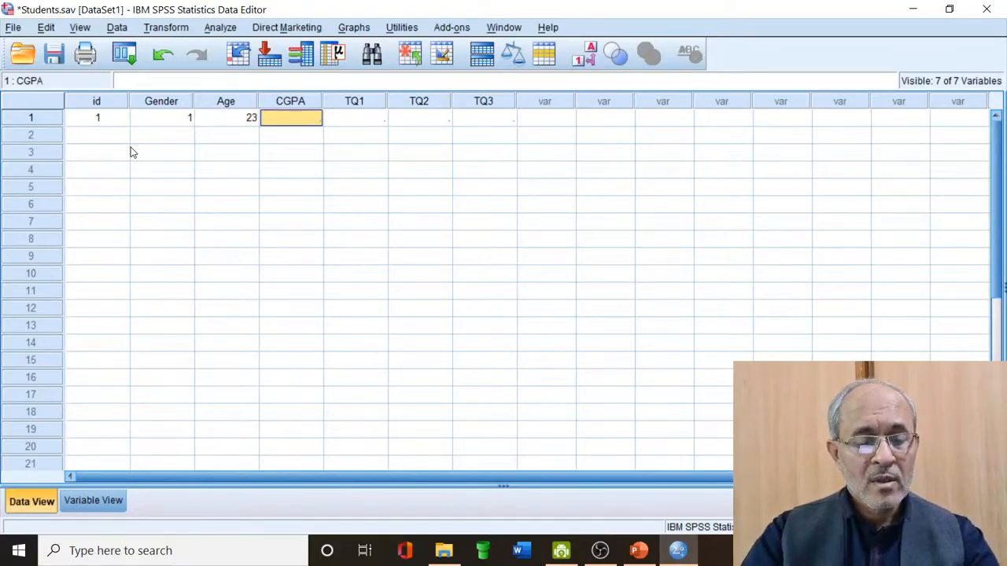
text(3.45)
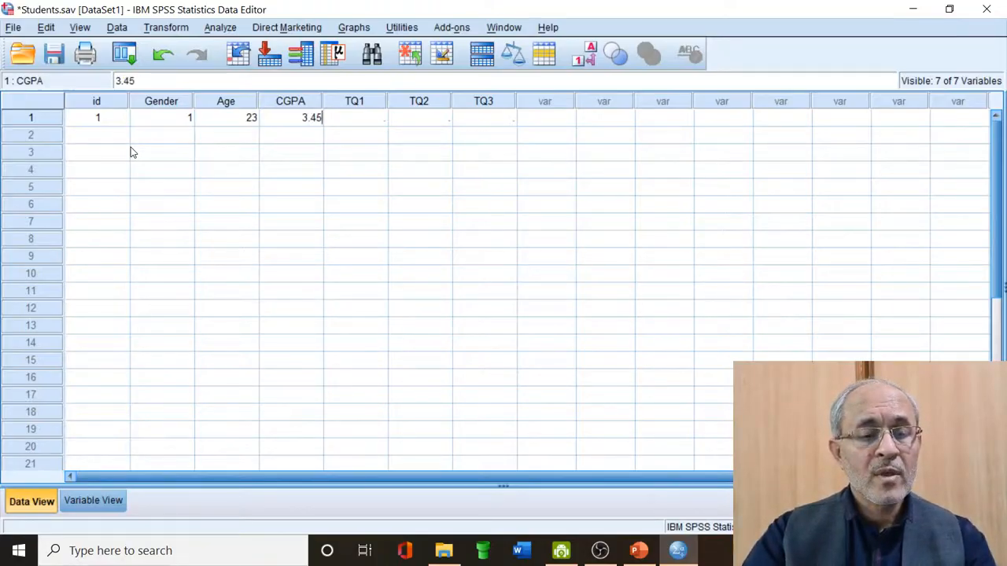
key(Tab)
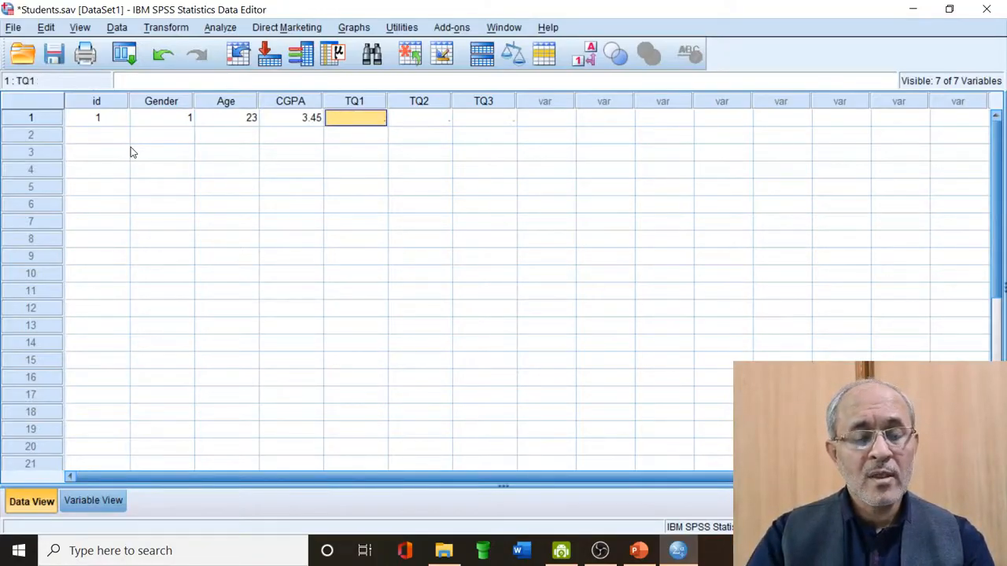
Enter case 1's questionnaire answers: TQ1 5, TQ2 4 and TQ3 2
text(5)
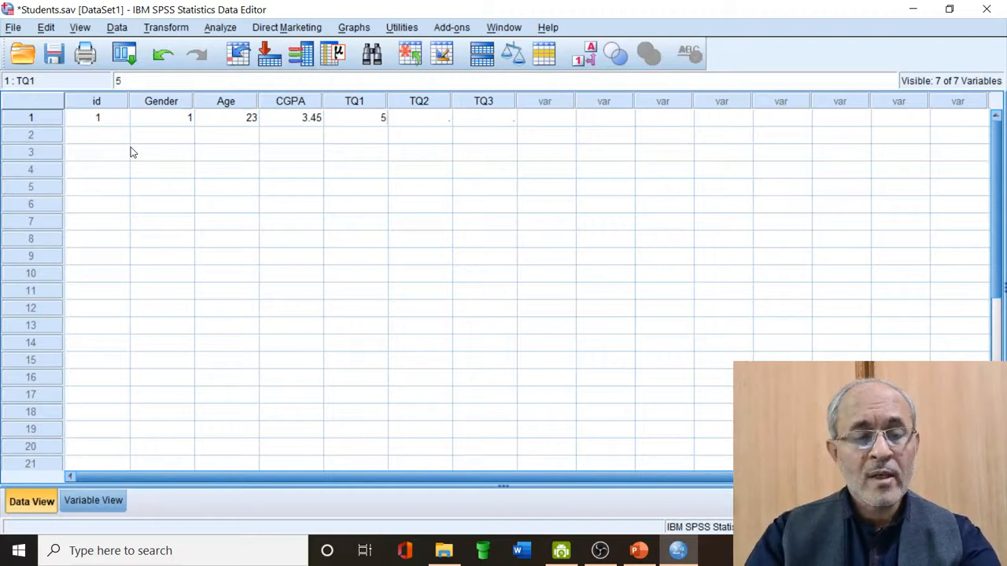
key(Tab)
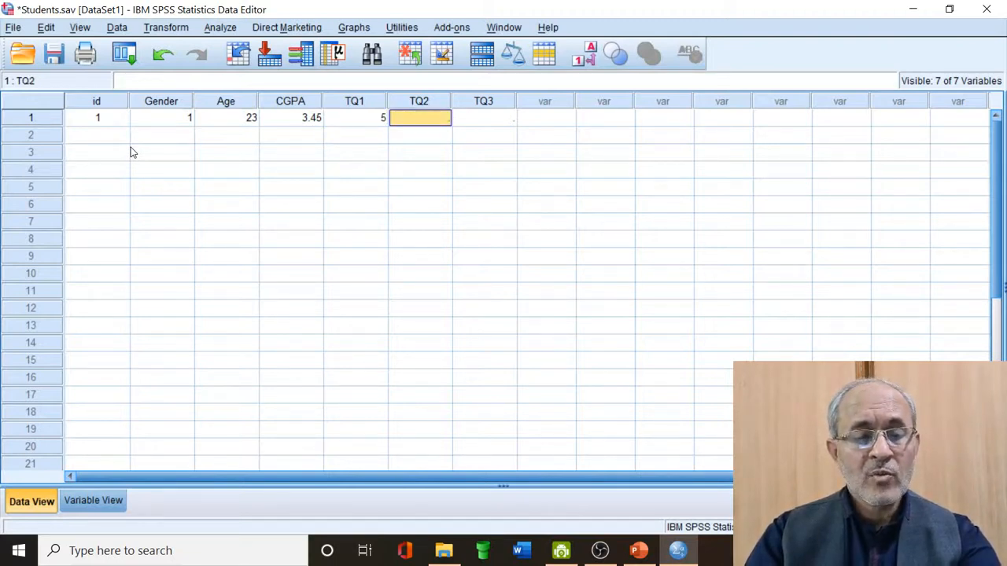
text(4)
key(Tab)
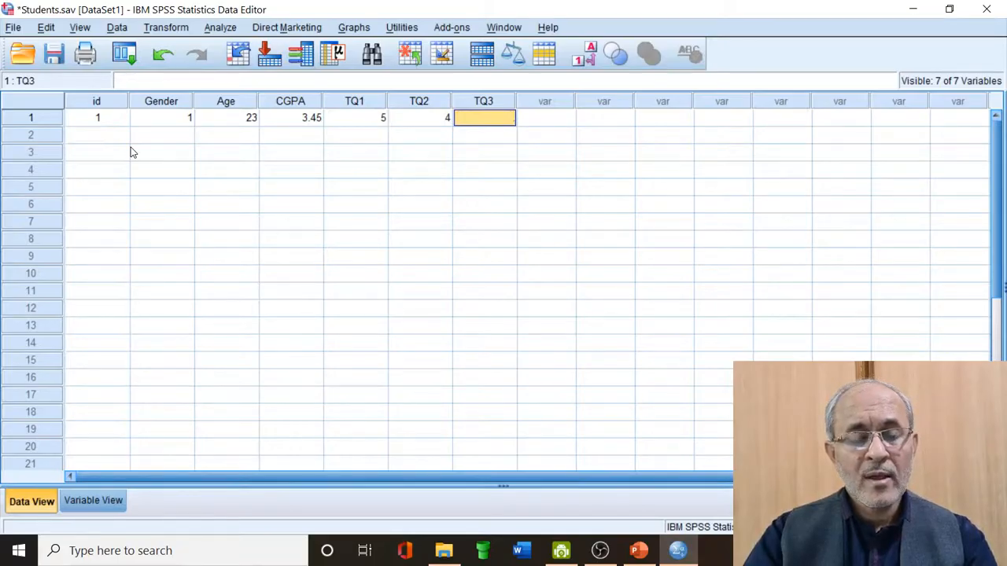
text(2)
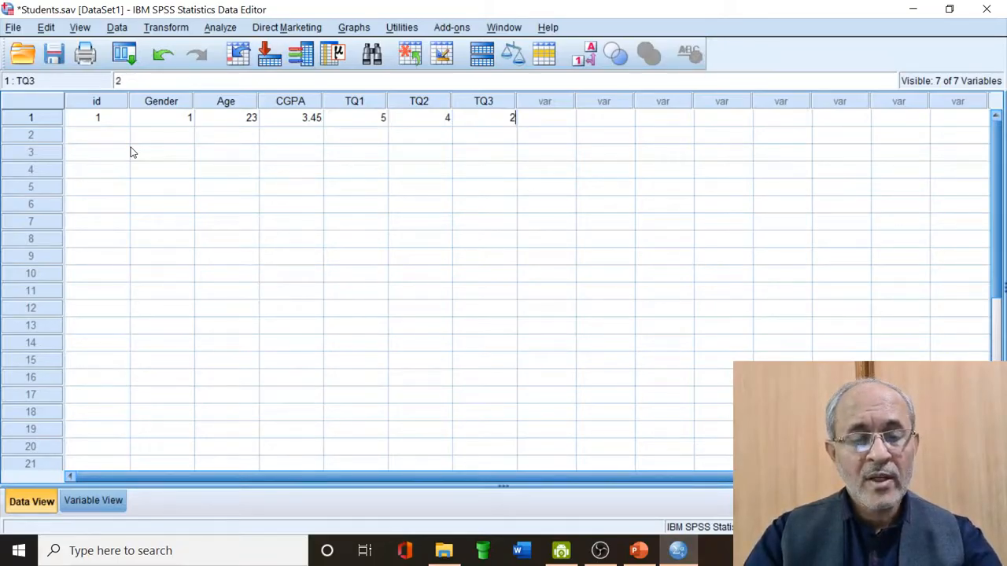
key(Return)
Start case 2 in the second row with id 2, Gender 2, Age 22 and CGPA 3.56
key(Left)
key(Left)
key(Left)
key(Left)
key(Left)
key(Left)
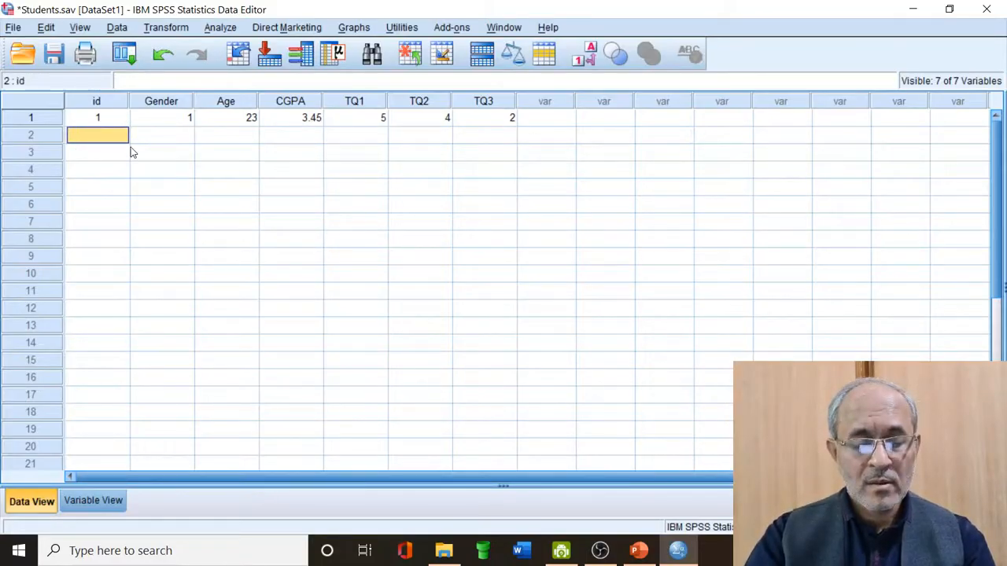
text(2)
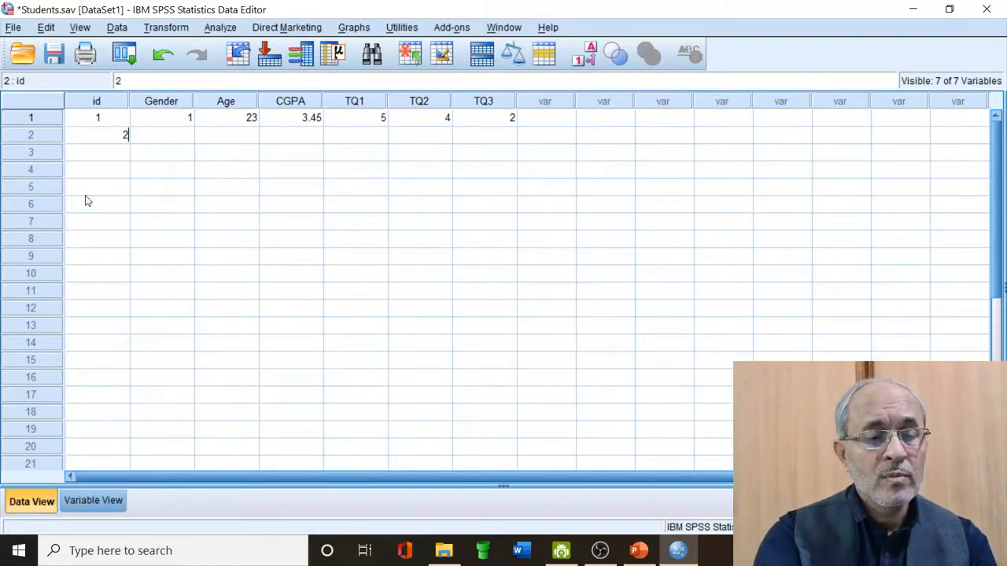
key(Tab)
text(2)
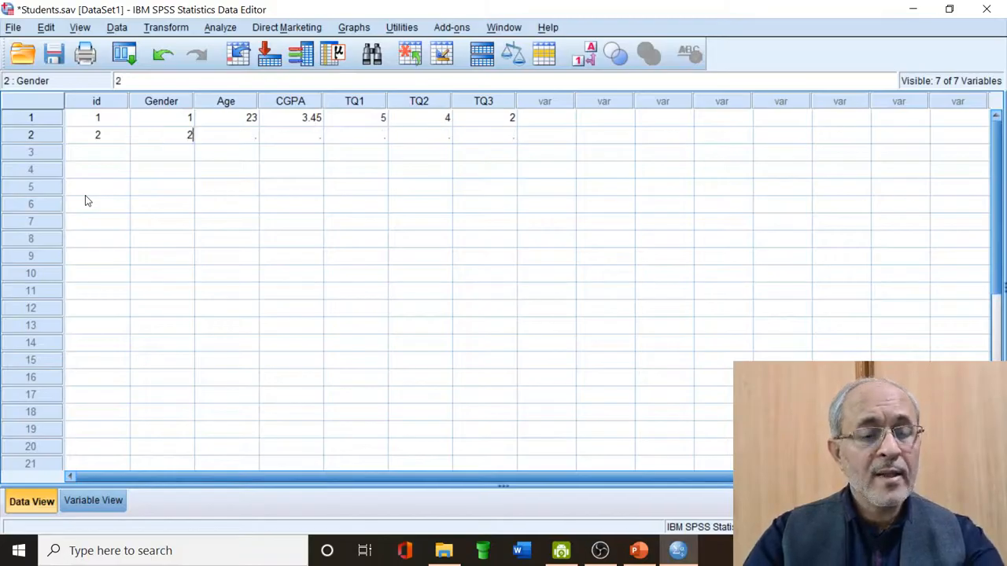
key(Tab)
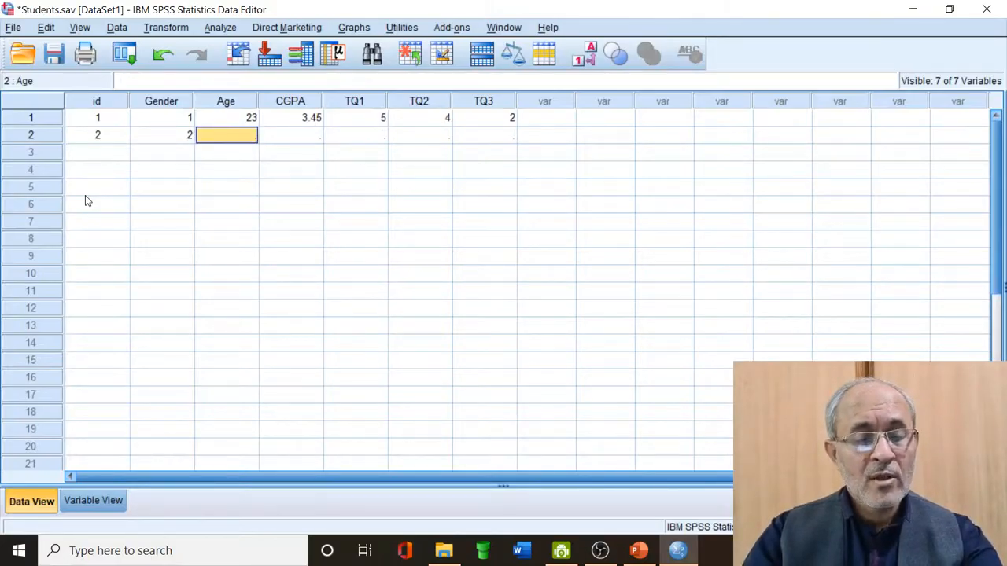
text(22)
key(Tab)
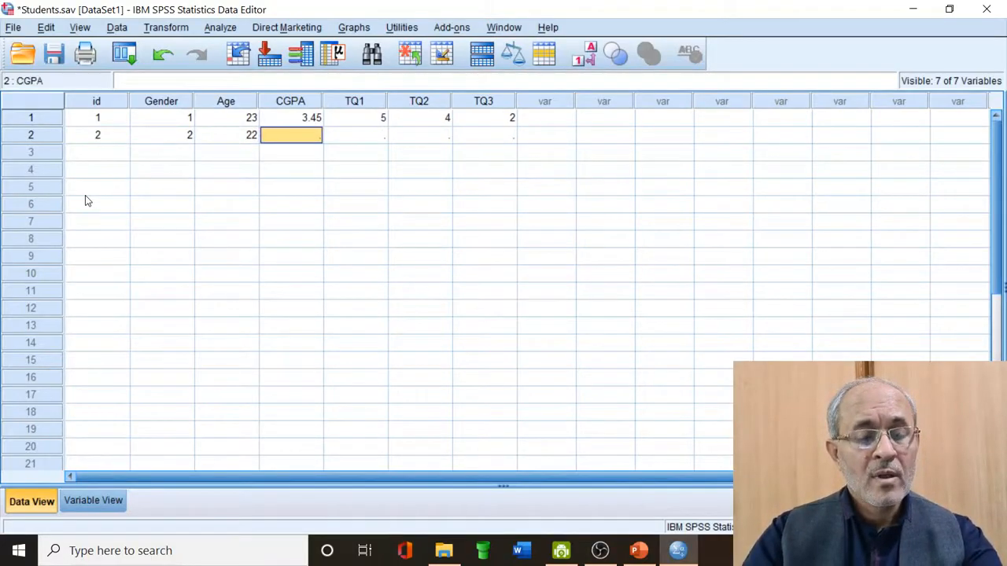
text(3)
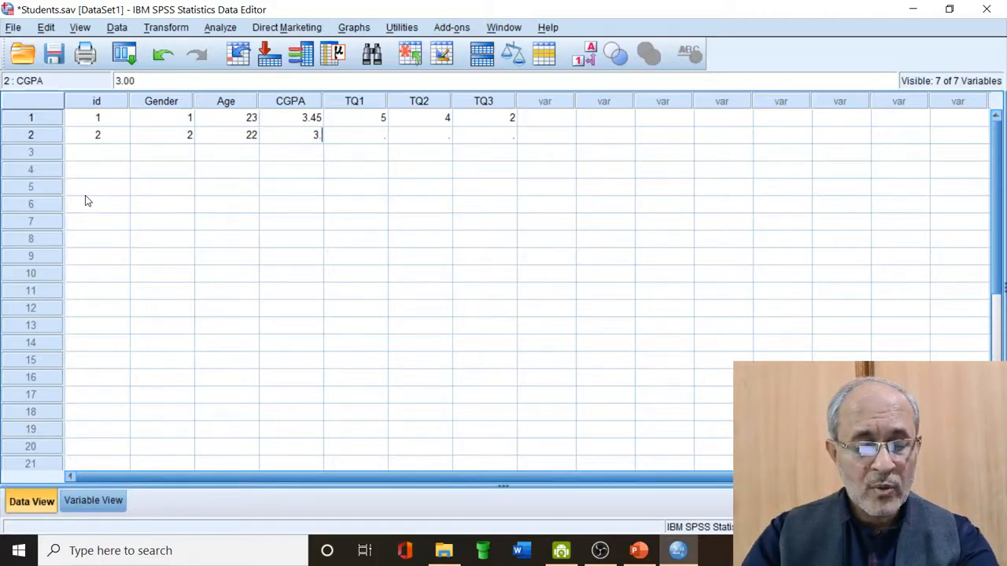
text(.56)
key(Tab)
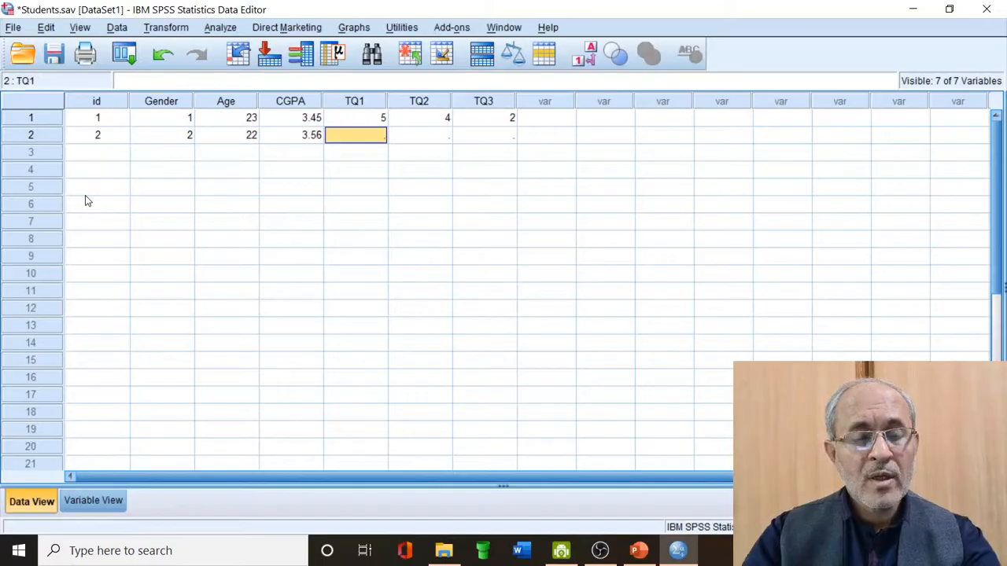
Enter case 2's questionnaire answers: TQ1 1, TQ2 1 and TQ3 4
text(1)
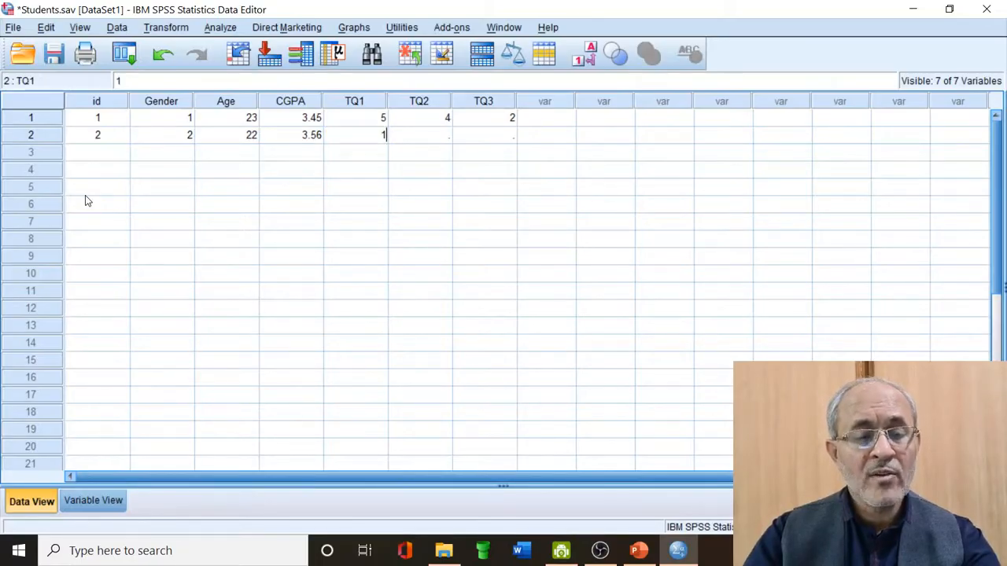
key(Tab)
text(1)
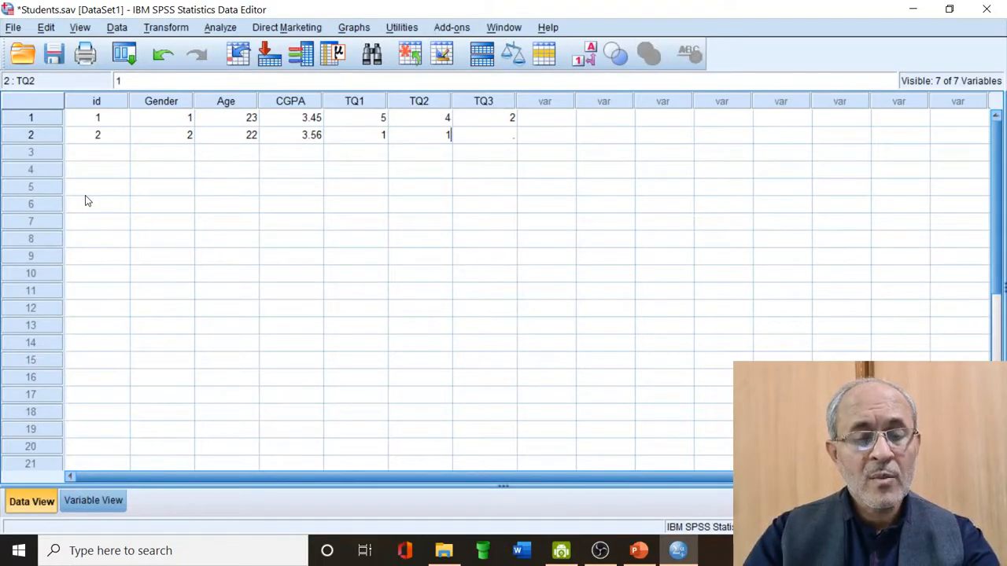
key(Tab)
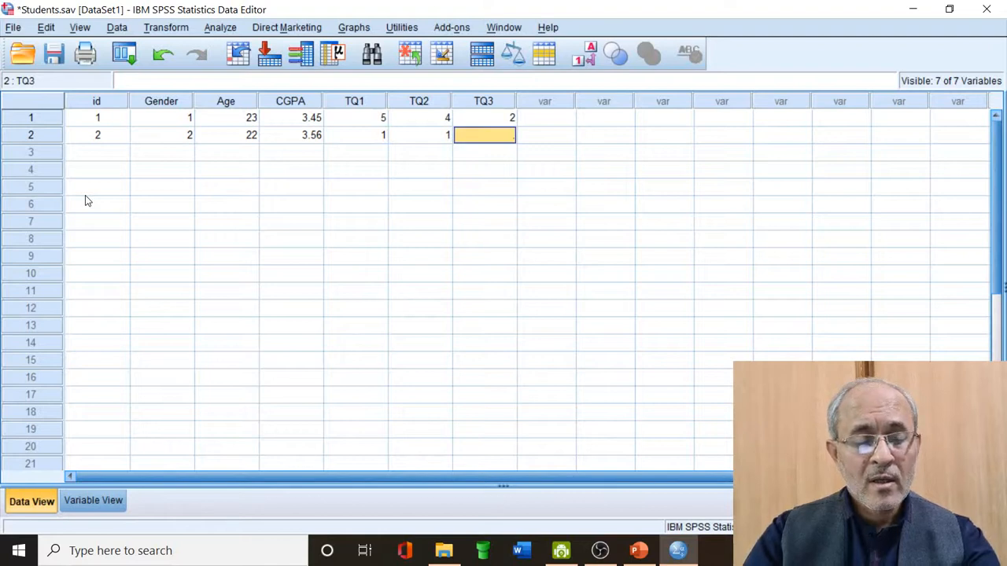
text(4)
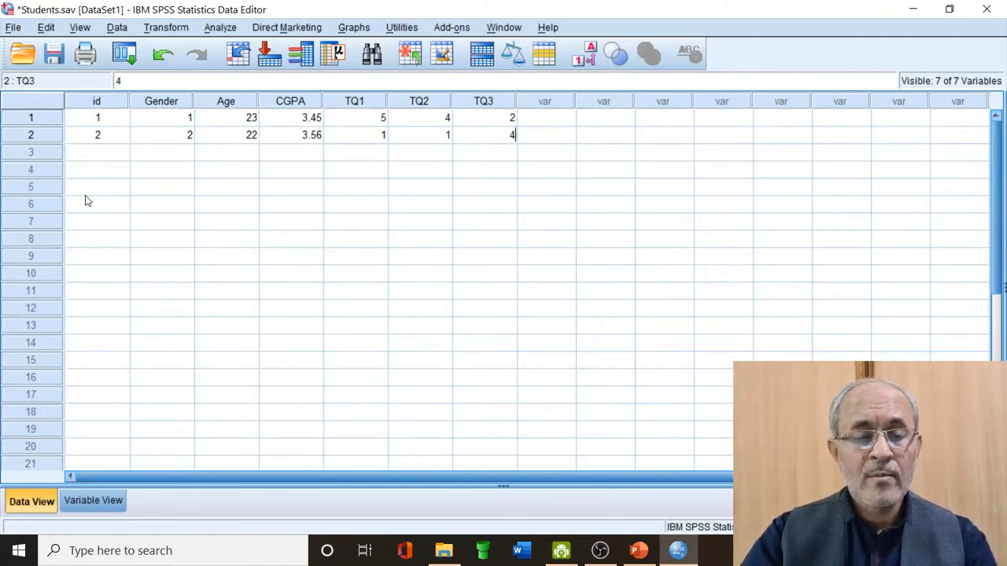
key(Return)
Start case 3 in the third row with id 3, Gender 1, Age 23 and CGPA 2.89
key(Left)
key(Left)
key(Left)
key(Left)
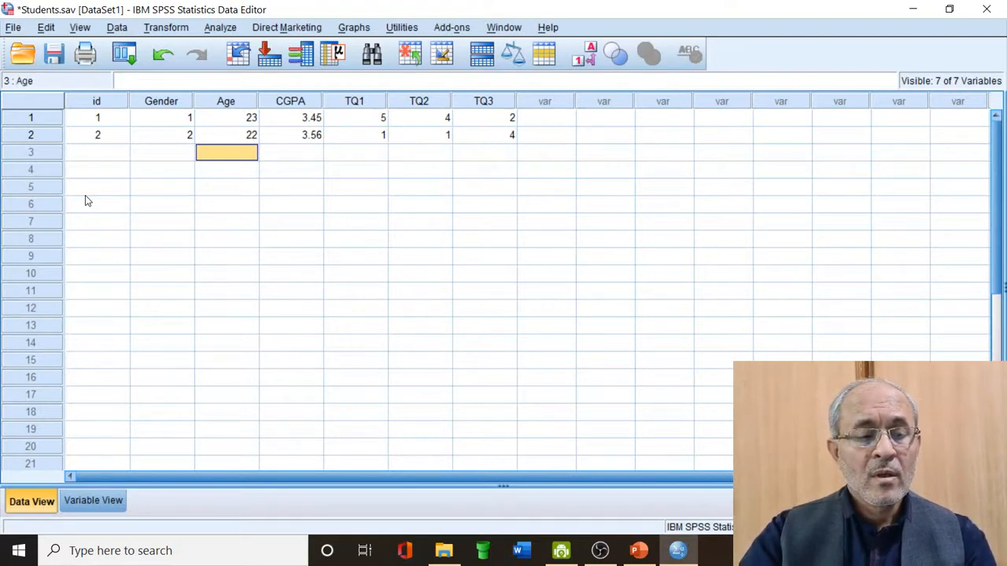
key(Left)
key(Left)
text(3)
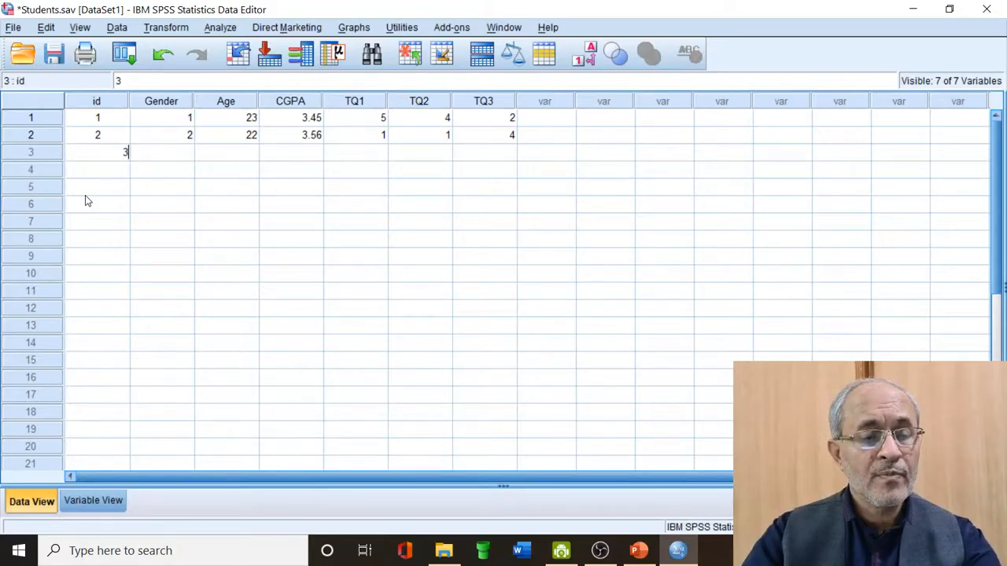
key(Tab)
text(1)
key(Tab)
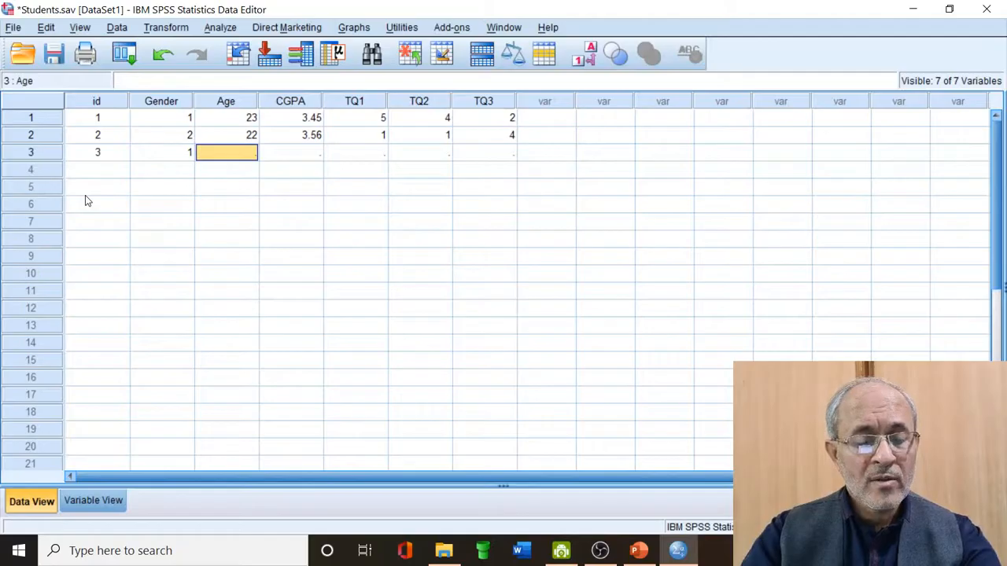
text(23)
key(Tab)
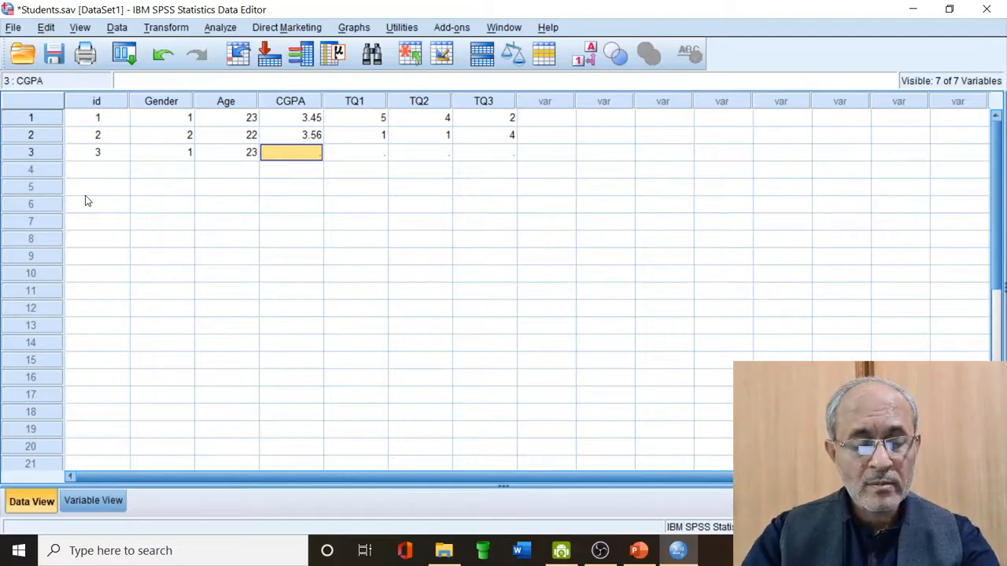
text(2.)
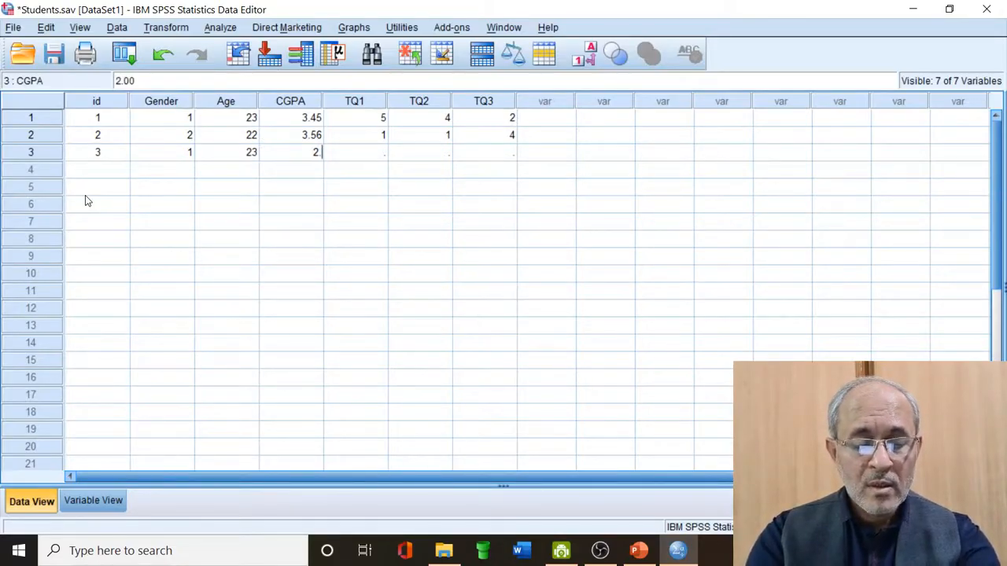
text(89)
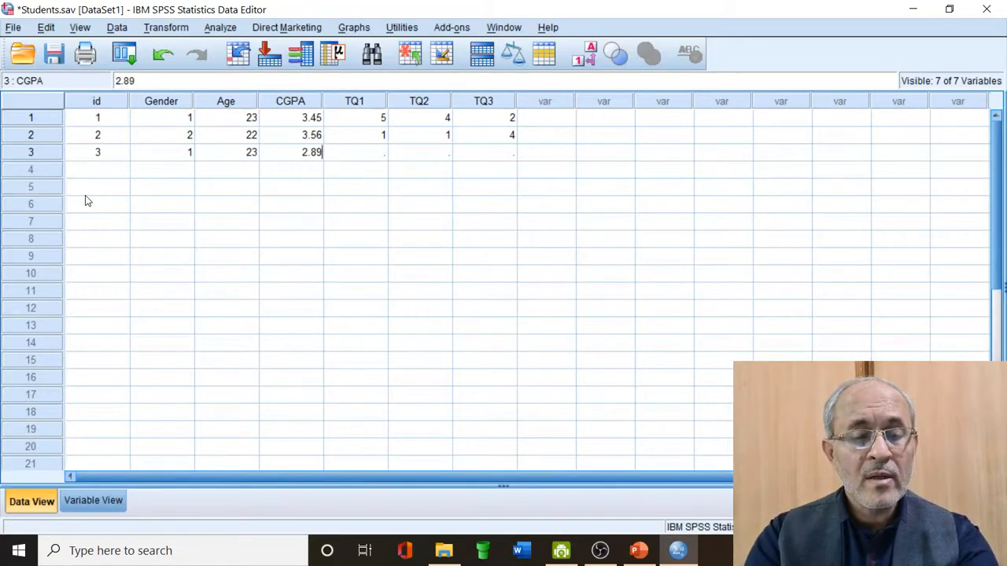
key(Tab)
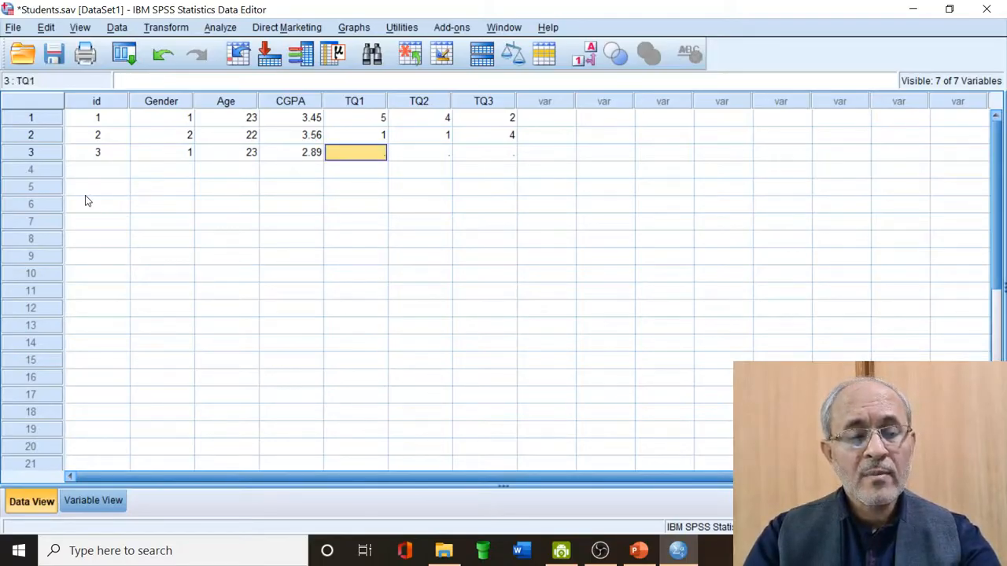
Enter case 3's questionnaire answers: TQ1 4, TQ2 5 and TQ3 1
text(4)
key(Tab)
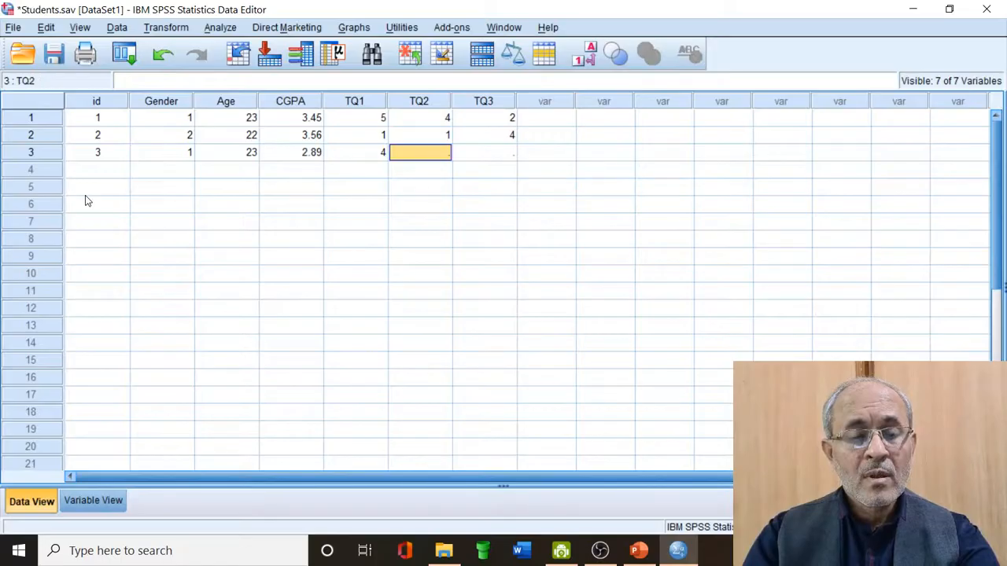
text(5)
key(Tab)
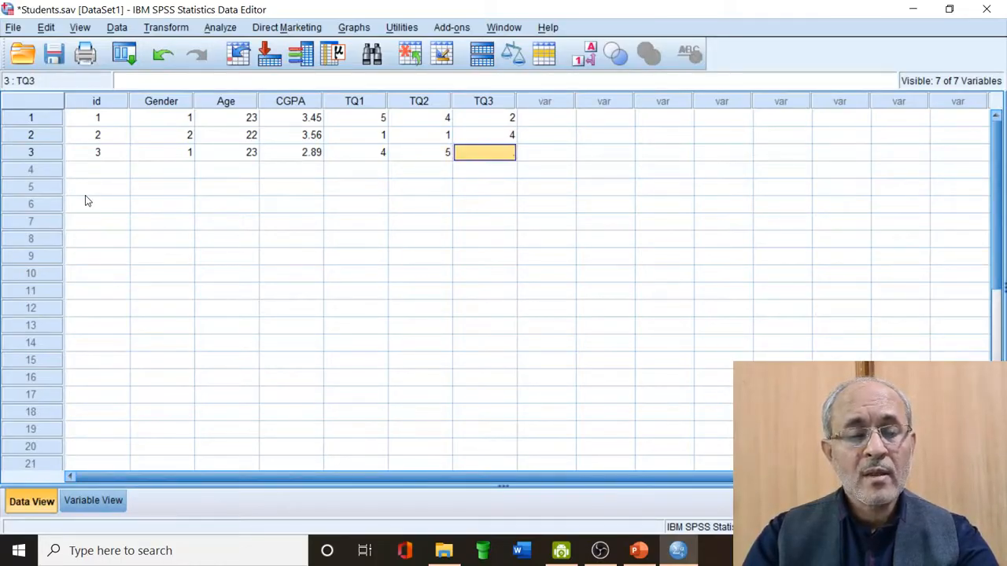
text(1)
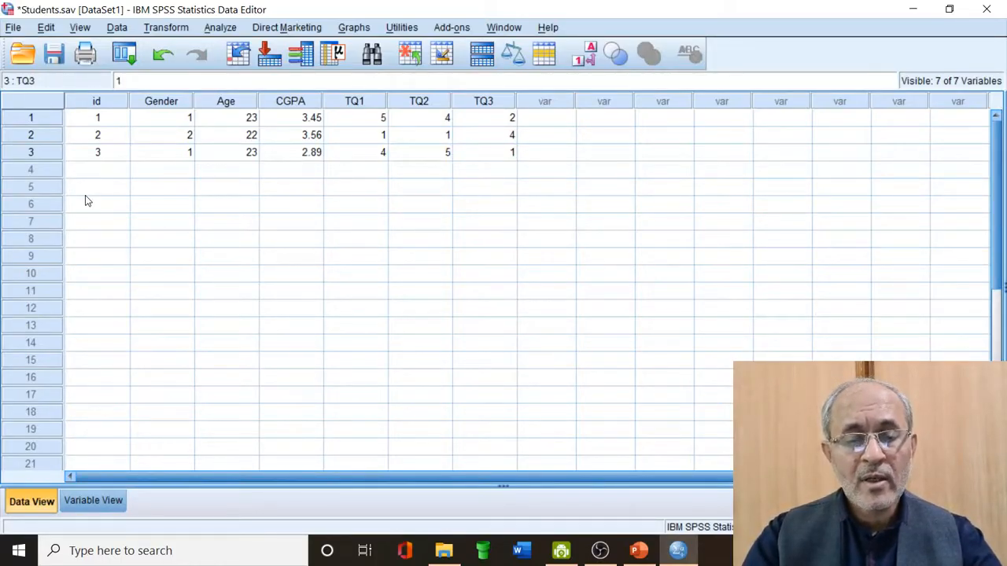
key(Tab)
Start case 4 in the fourth row with id 4, Gender 2, Age 20 and CGPA 3.12
text(4)
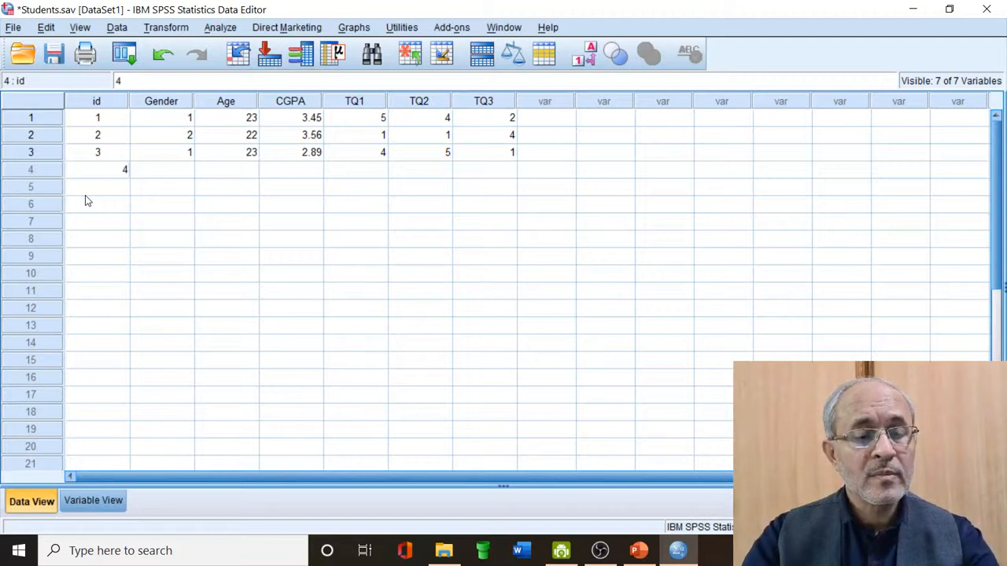
key(Tab)
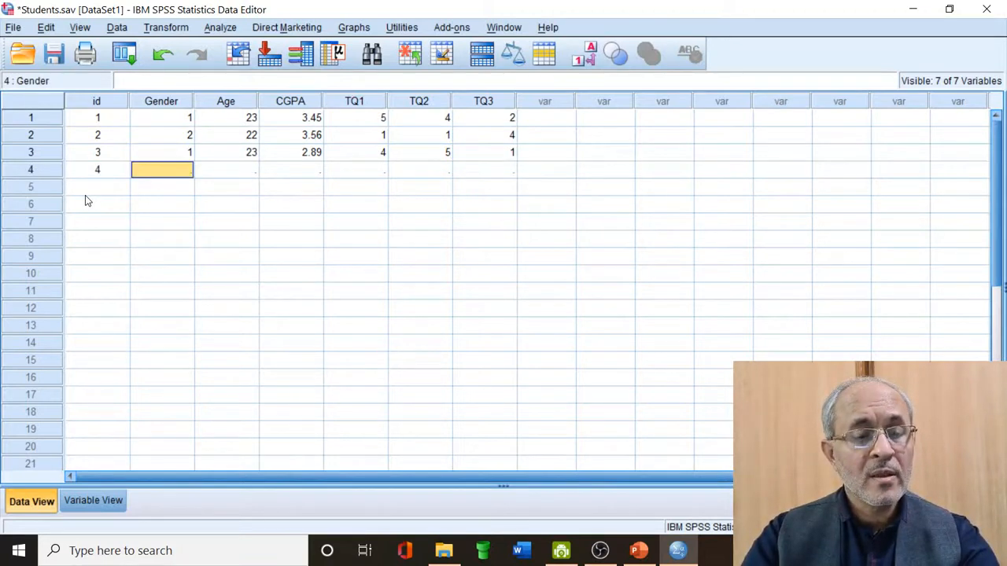
text(2)
key(Tab)
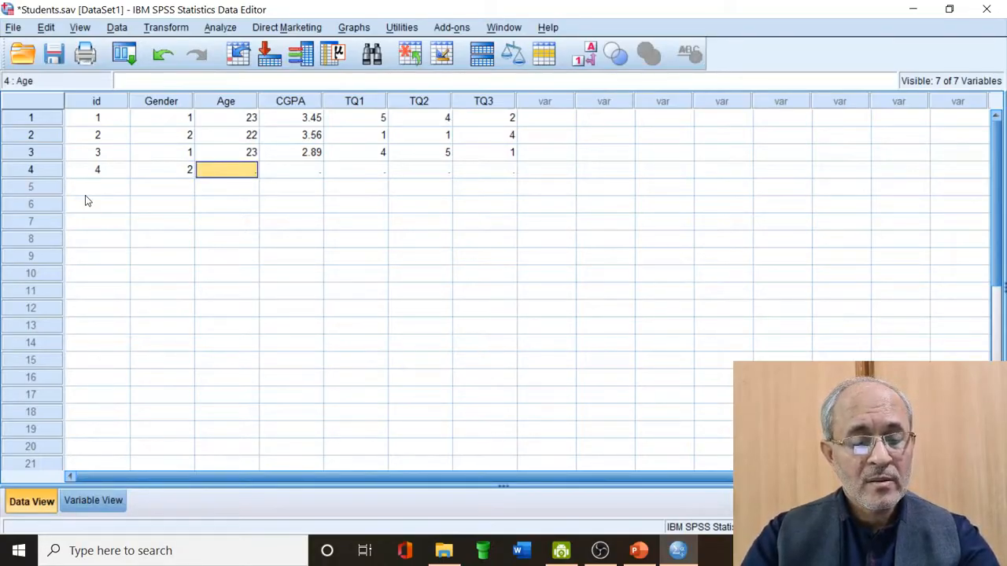
text(20)
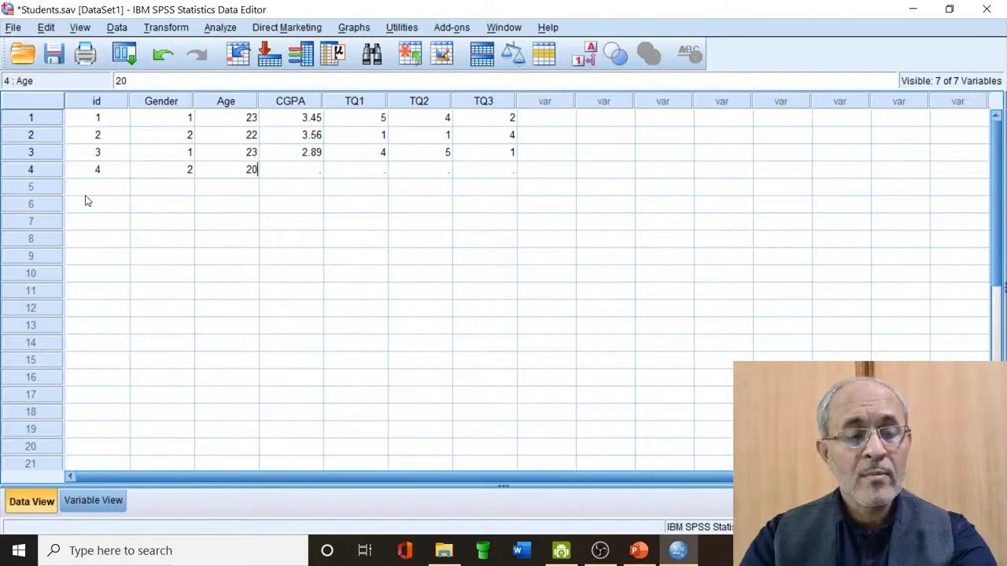
key(Tab)
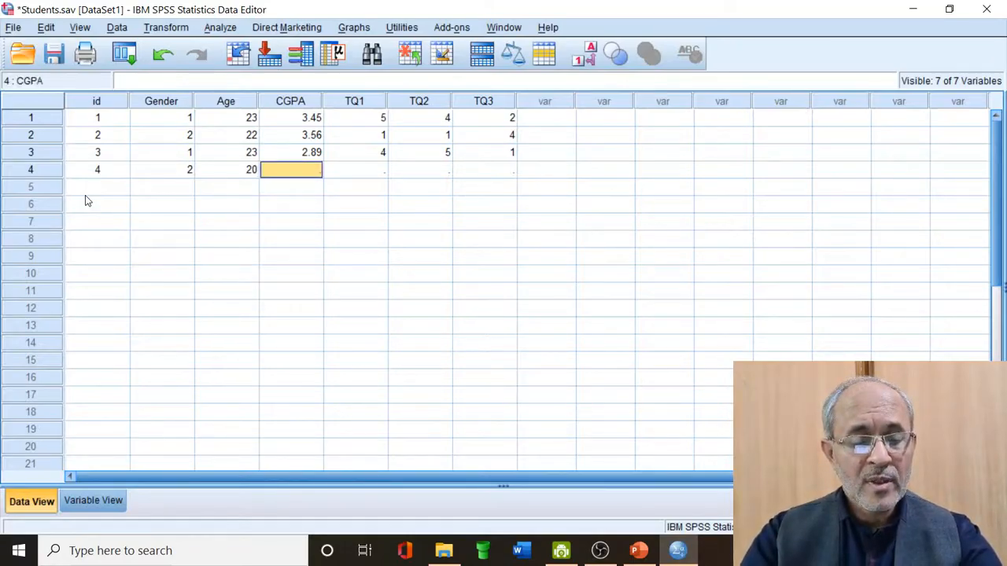
text(3.)
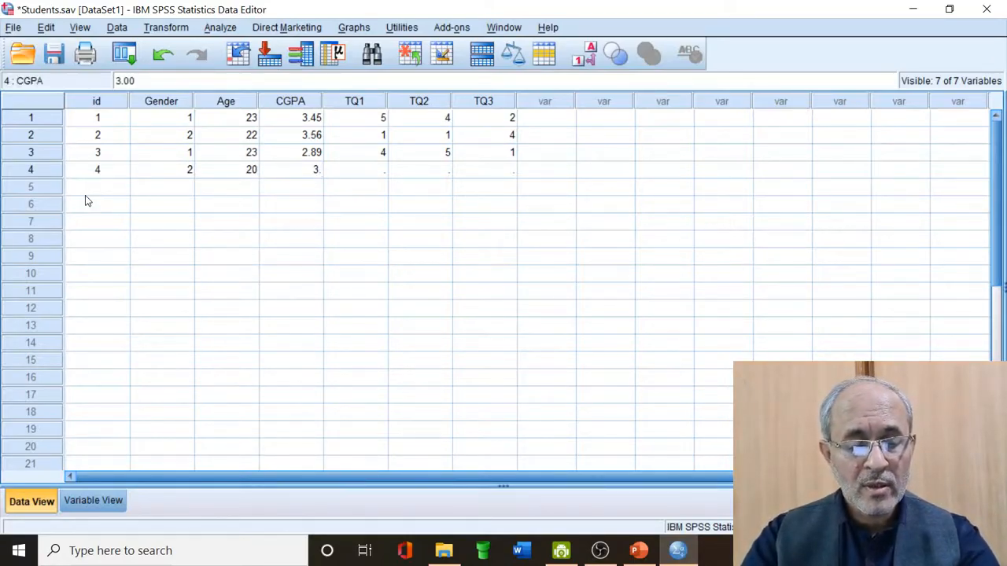
text(12)
key(Tab)
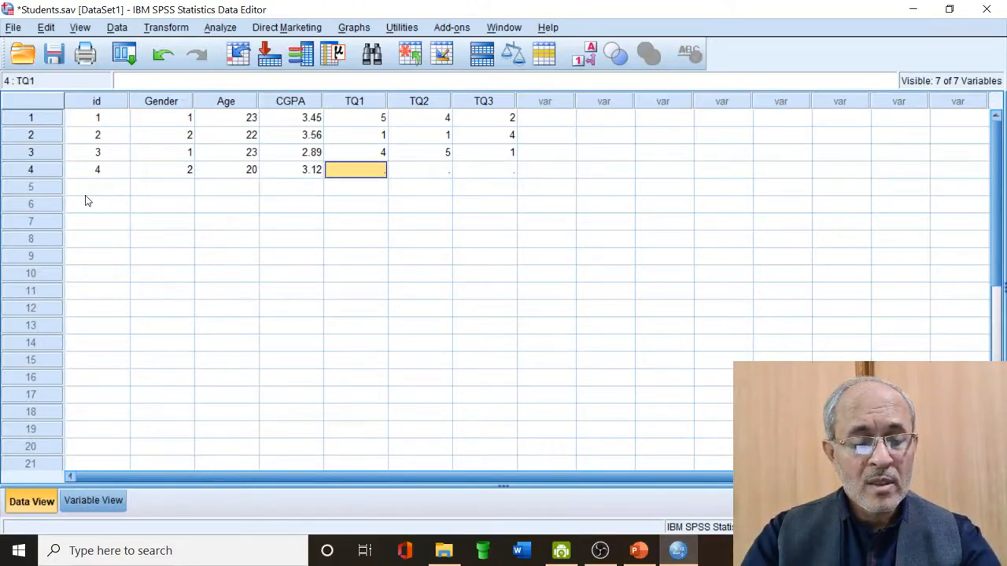
Enter case 4's questionnaire answers: TQ1 5, TQ2 5 and TQ3 1
text(5)
key(Tab)
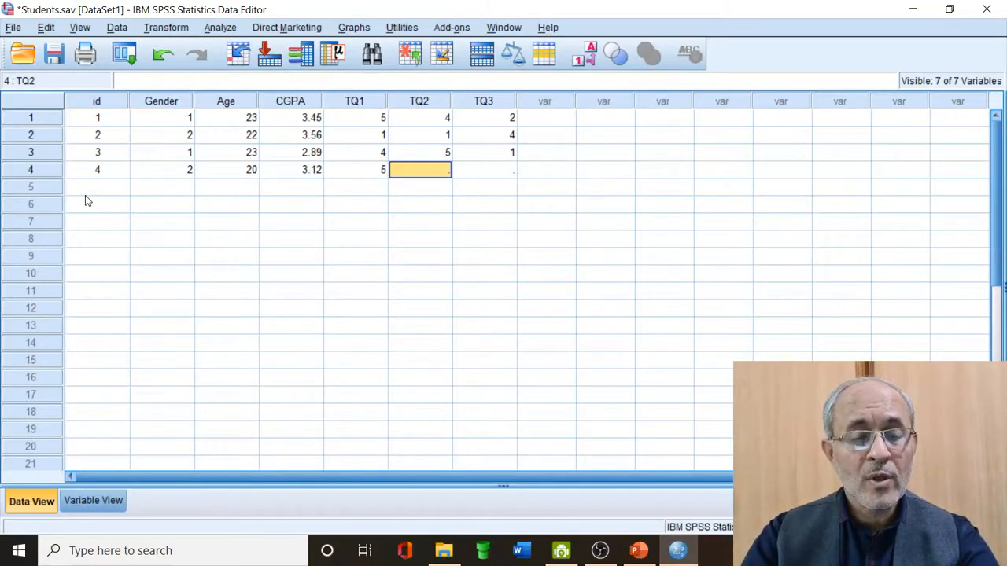
text(5)
key(Tab)
text(1)
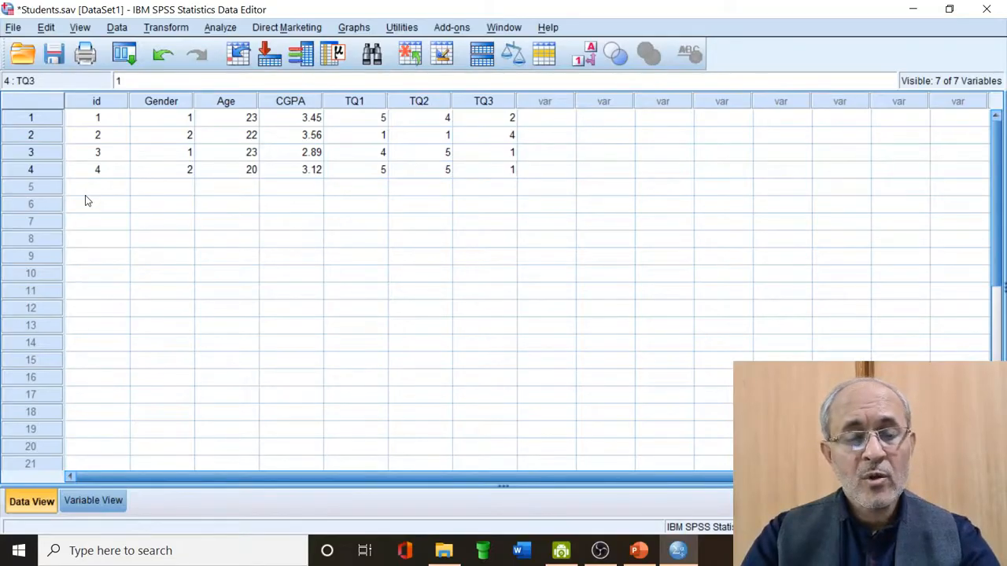
key(Tab)
key(Return)
Start case 5 in the fifth row with id 5, Gender 1, Age 24 and CGPA 3.85
key(Left)
key(Left)
key(Left)
key(Left)
key(Left)
key(Left)
key(Left)
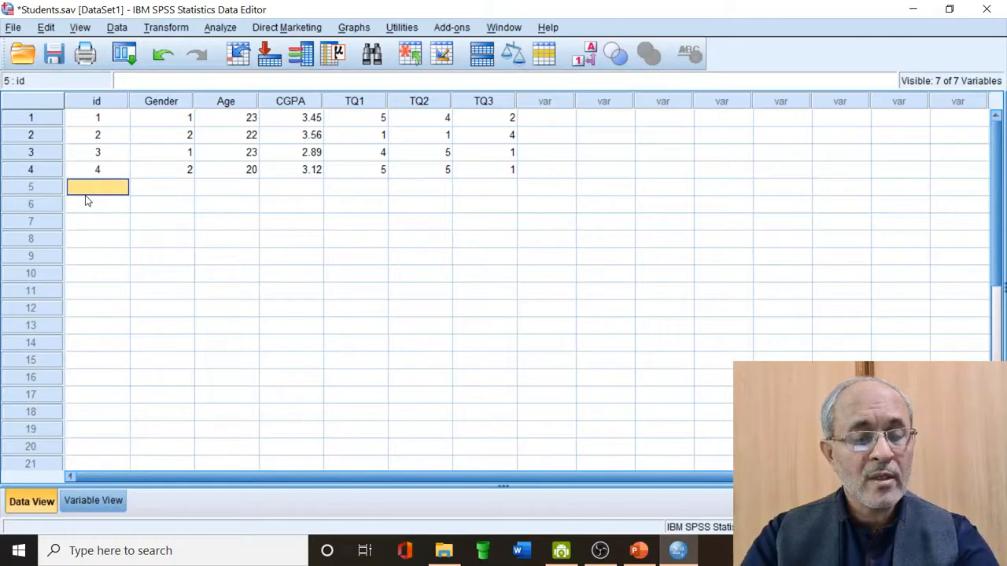
text(5)
key(Tab)
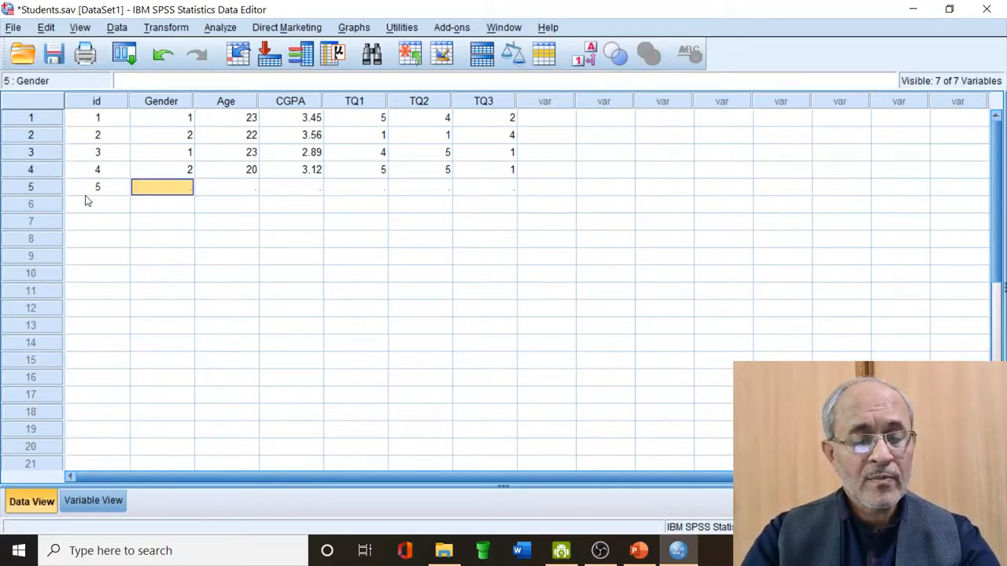
text(1)
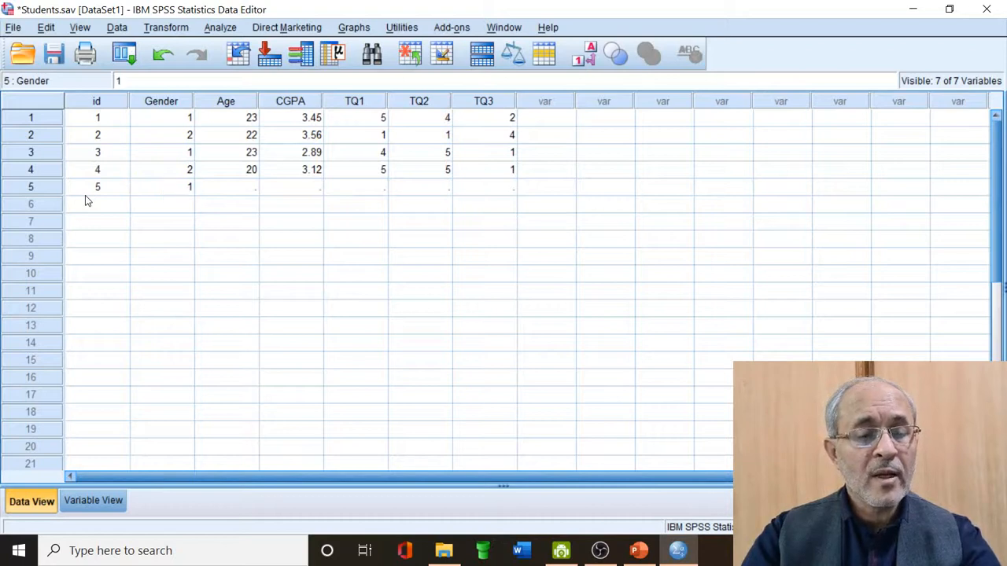
key(Tab)
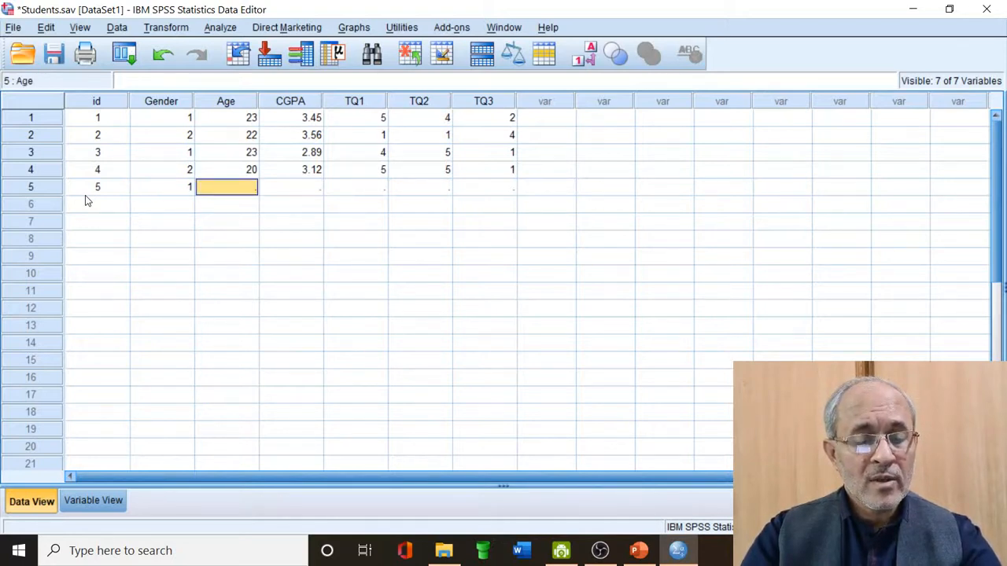
text(24)
key(Tab)
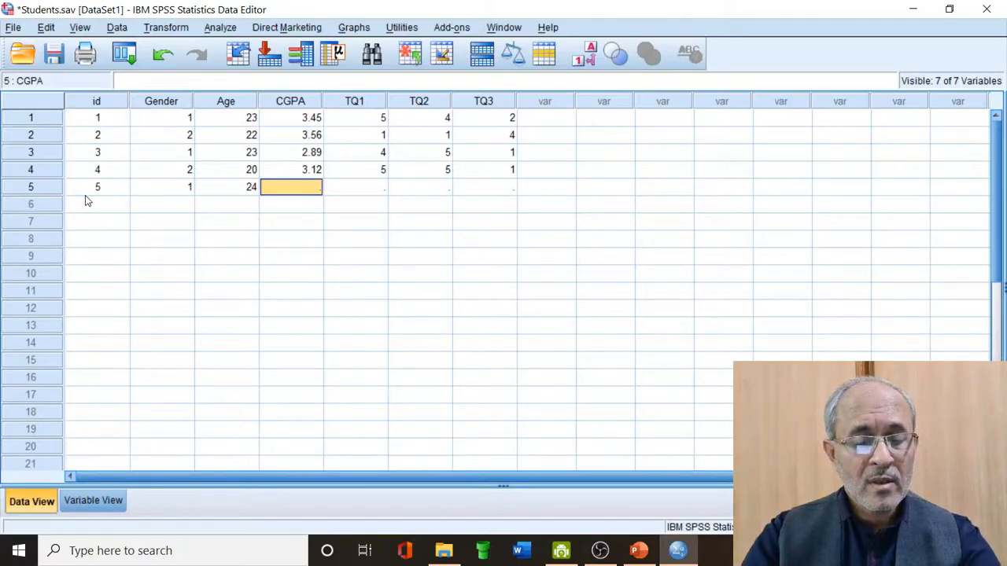
text(3.85)
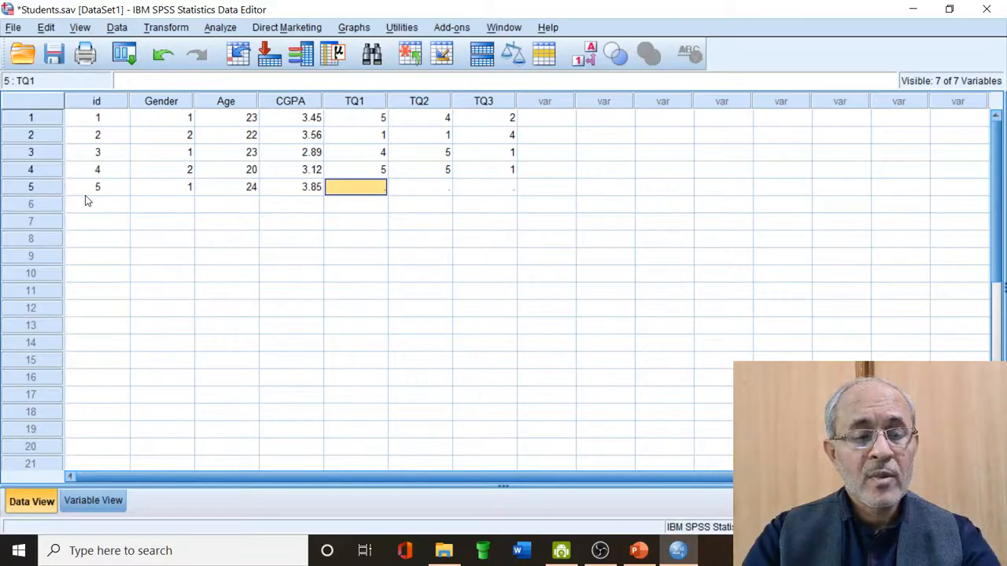
Enter case 5's questionnaire answers: TQ1 5, TQ2 5 and TQ3 1
text(5)
key(Tab)
text(5)
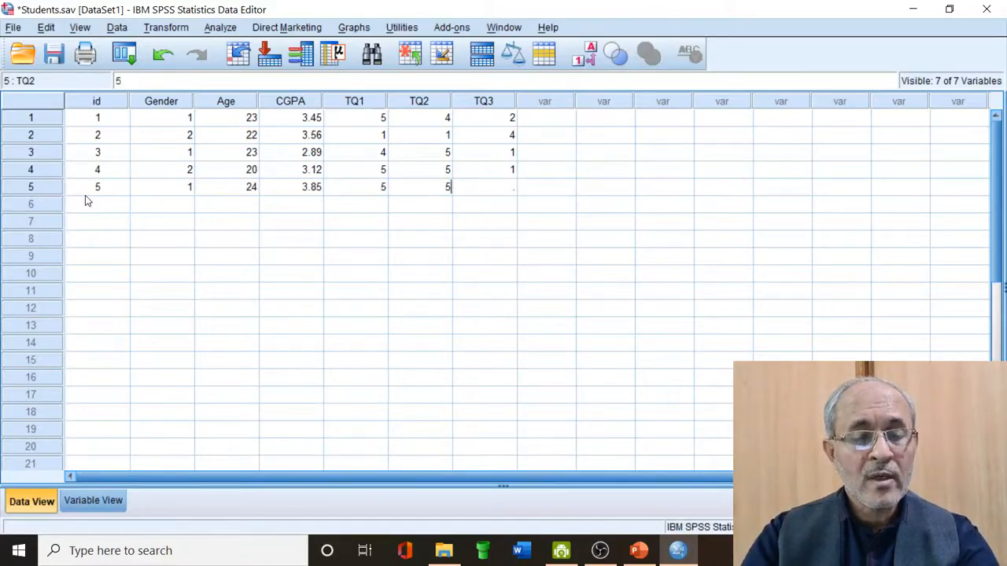
key(Tab)
text(1)
key(Tab)
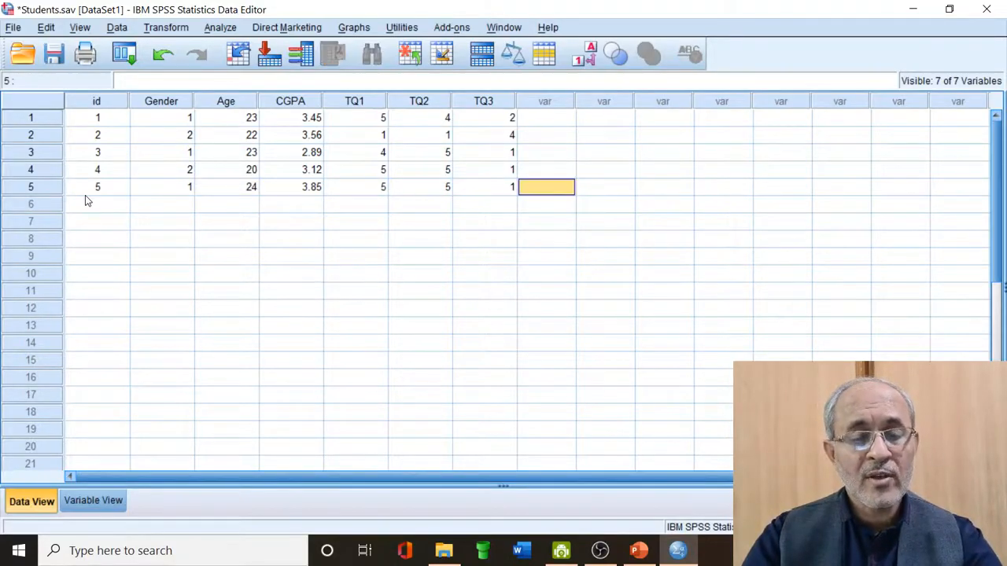
key(Tab)
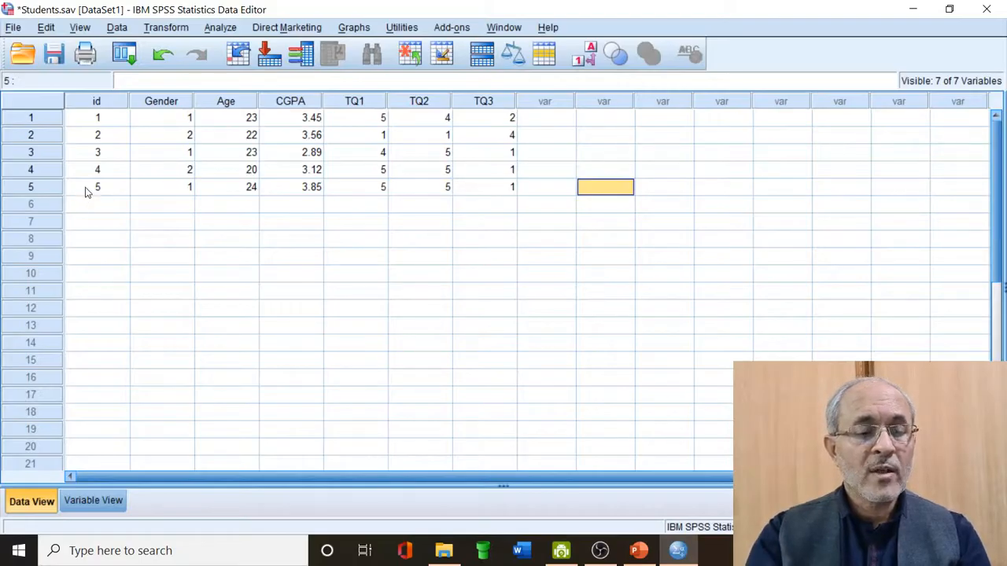
Save the Students dataset and close the output viewer without saving its contents
click(59, 63)
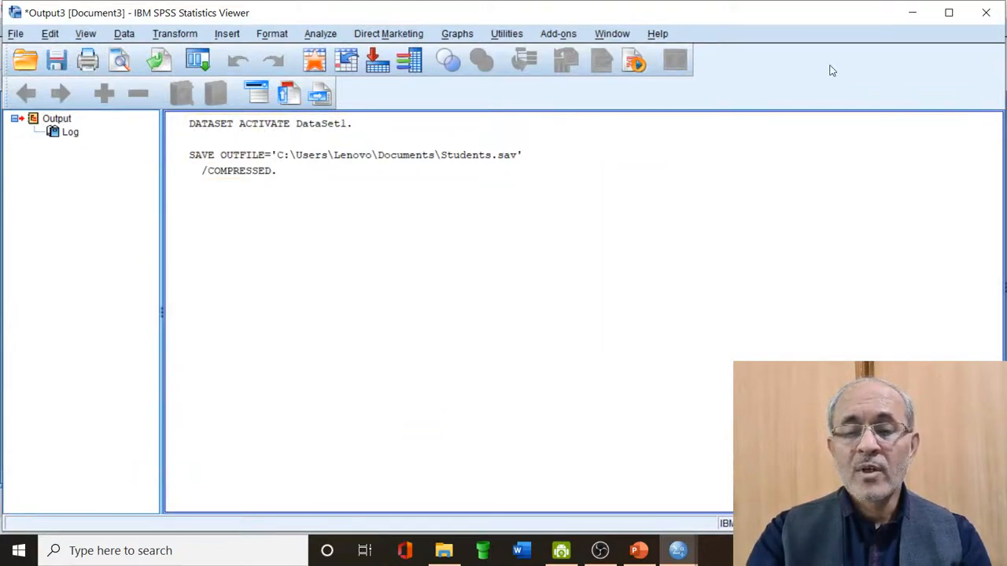
click(988, 14)
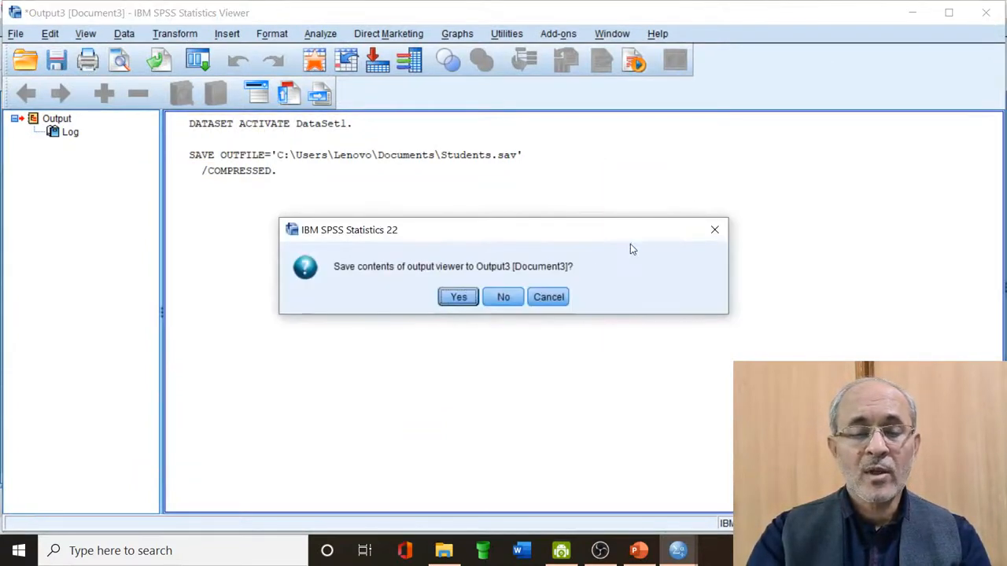
click(517, 296)
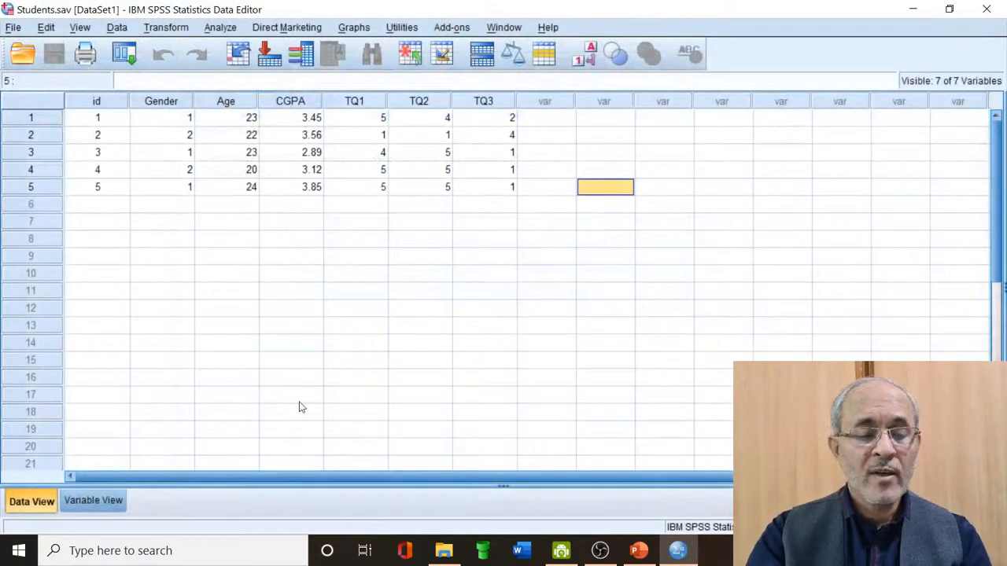
Review the variable definitions of the dataset, and return to the data sheet
click(100, 503)
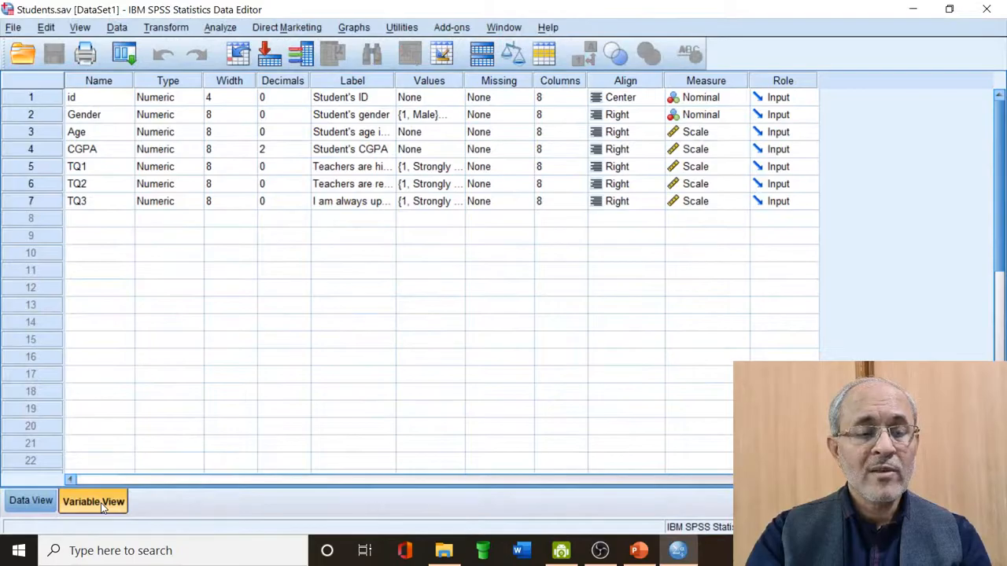
click(49, 506)
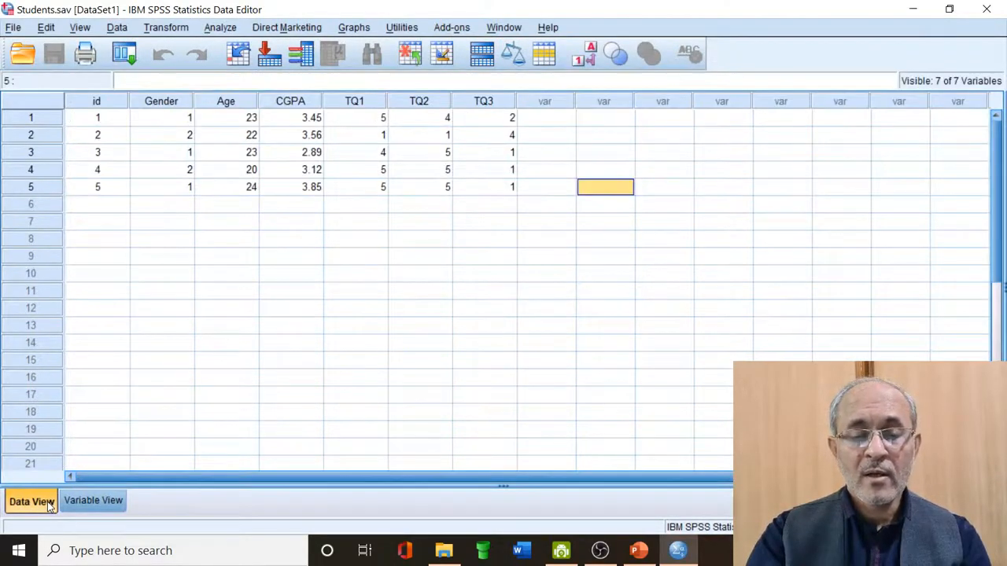